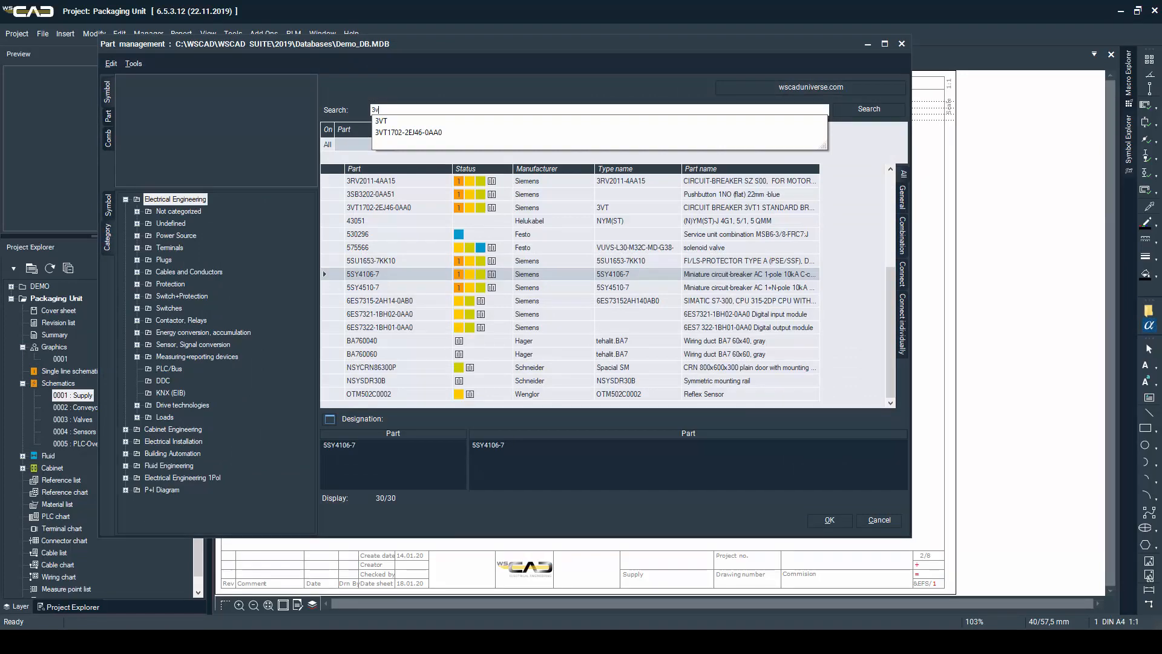
Place the Siemens circuit breaker 3VT1702-2EJ46-0AA0 as -Q1 below the potential lines in column 1 of the Supply page
text(t)
key(Return)
key(Return)
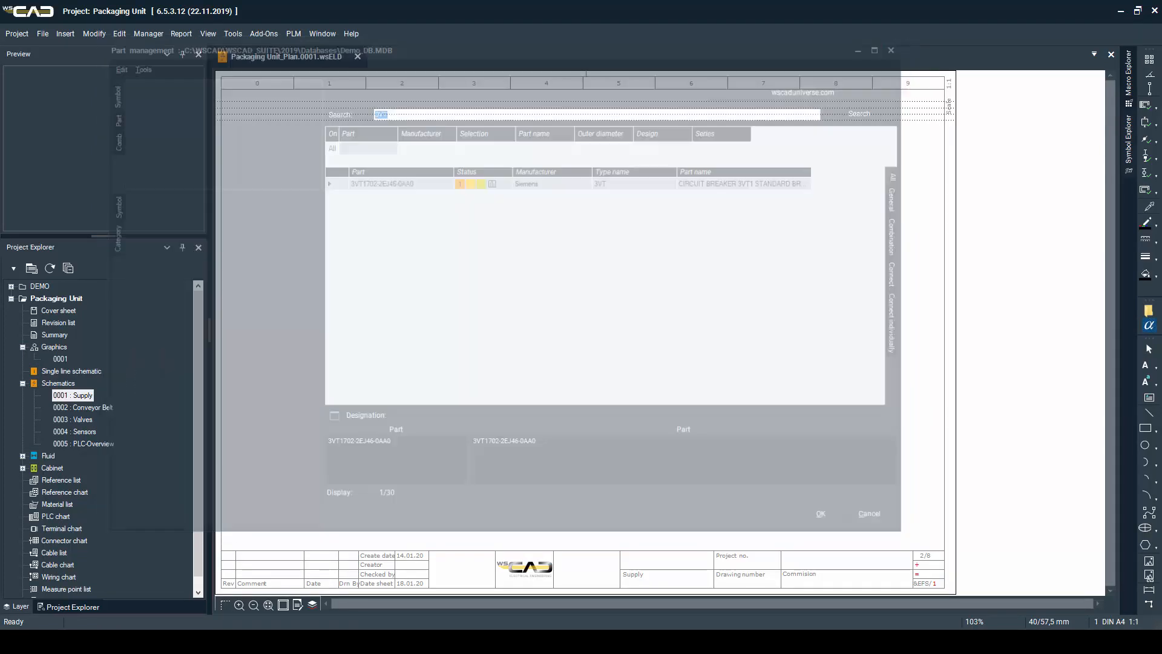
click(314, 213)
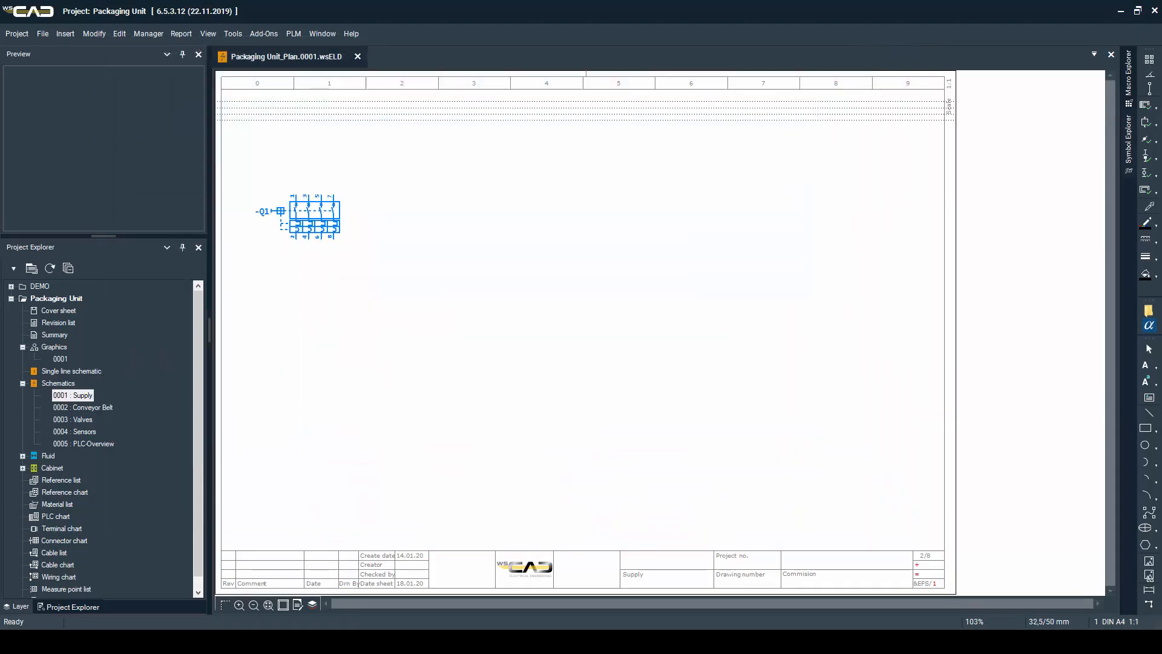
key(Return)
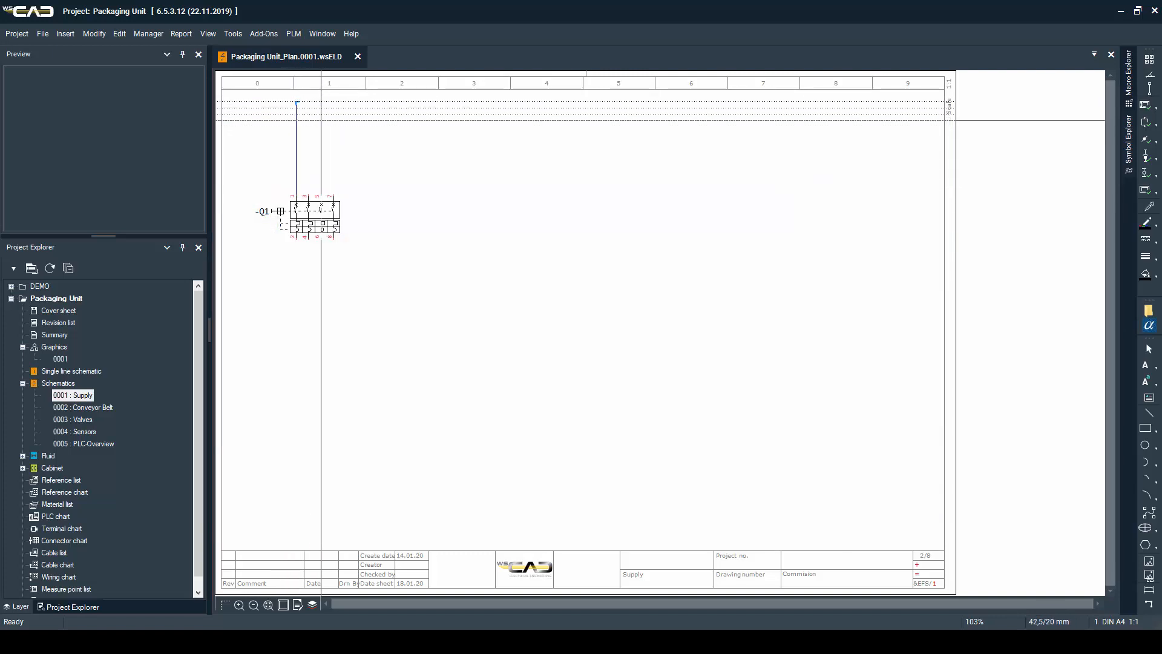
Route conductors up from -Q1 to the potential lines and end the upper two in column 8 with interruption points L1 and L2
click(296, 102)
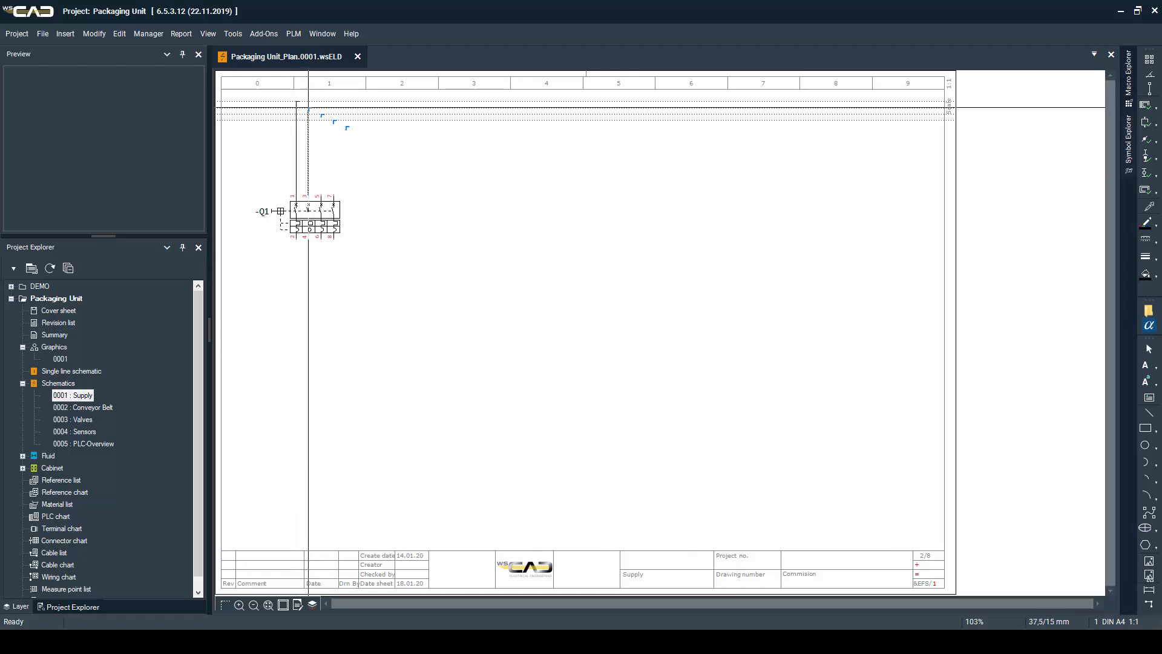
click(308, 108)
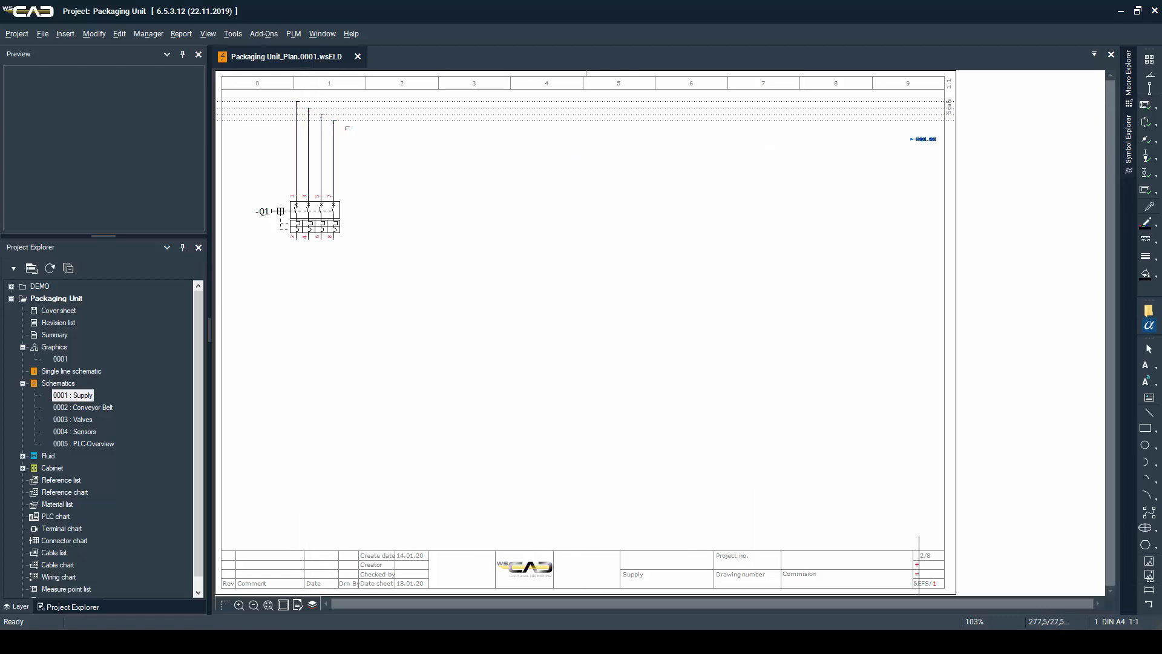
click(869, 101)
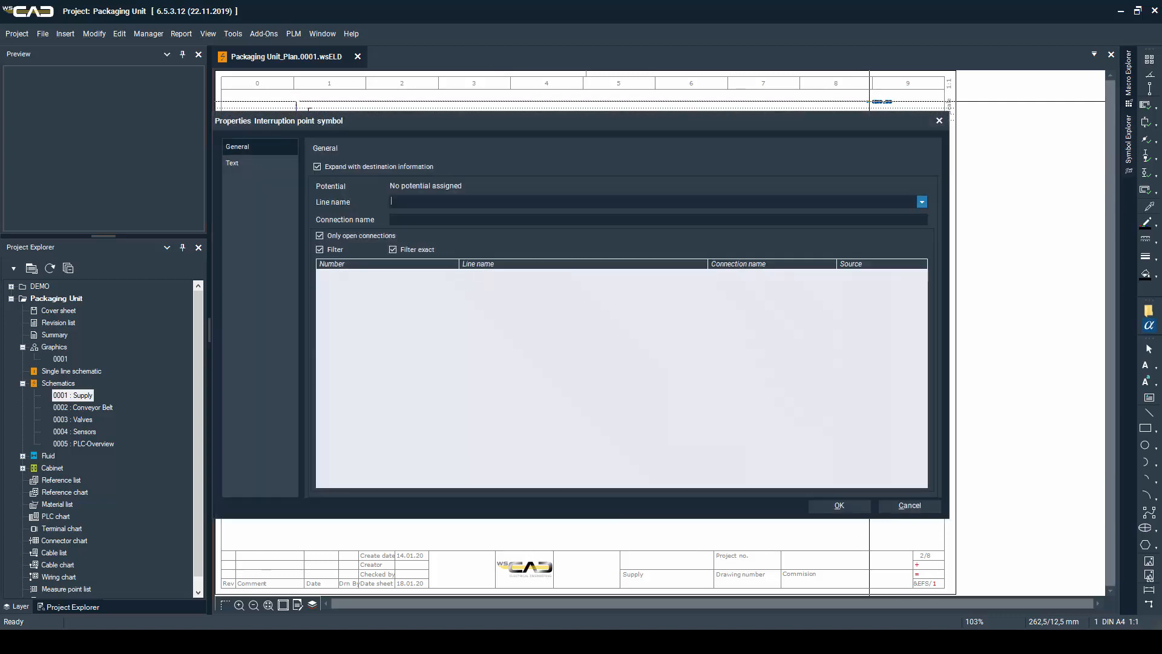
text(L1)
key(Return)
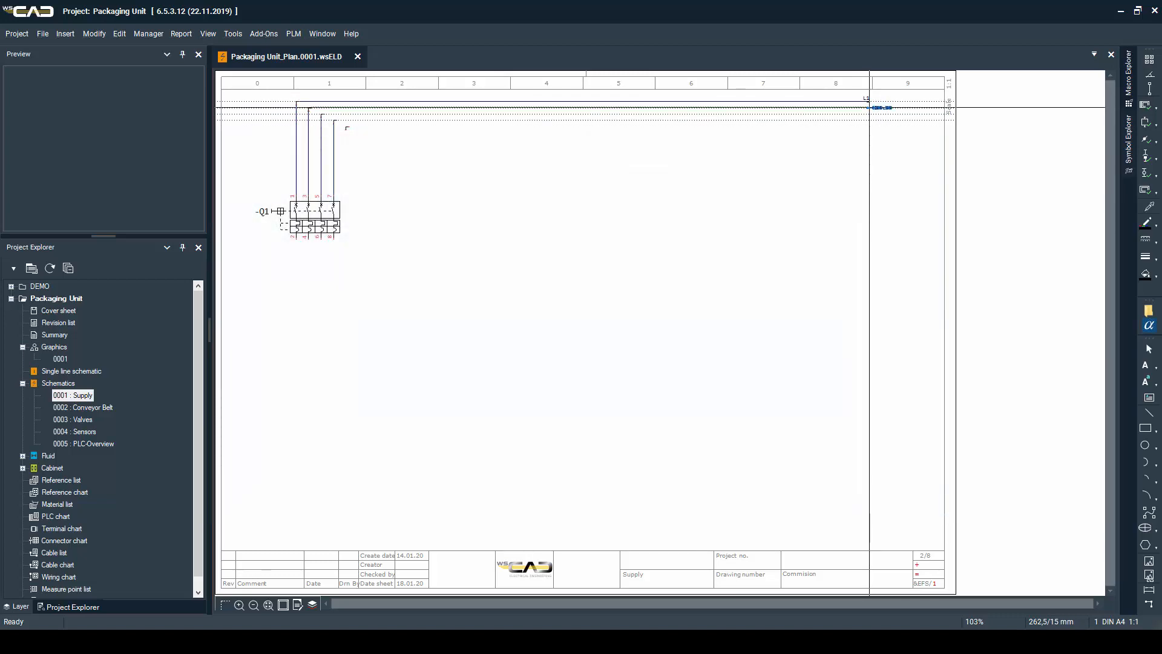
click(870, 107)
text(L2)
key(Return)
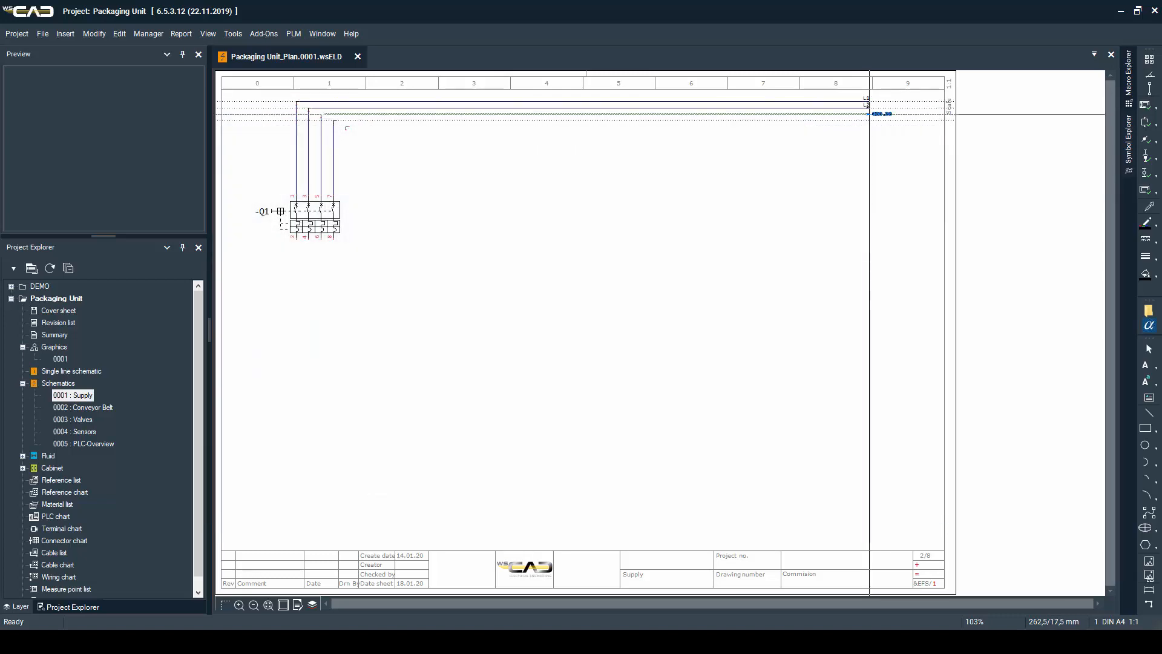
End the remaining three lines in column 8 with interruption points named L3, N and PE
click(870, 114)
text(L3)
key(Return)
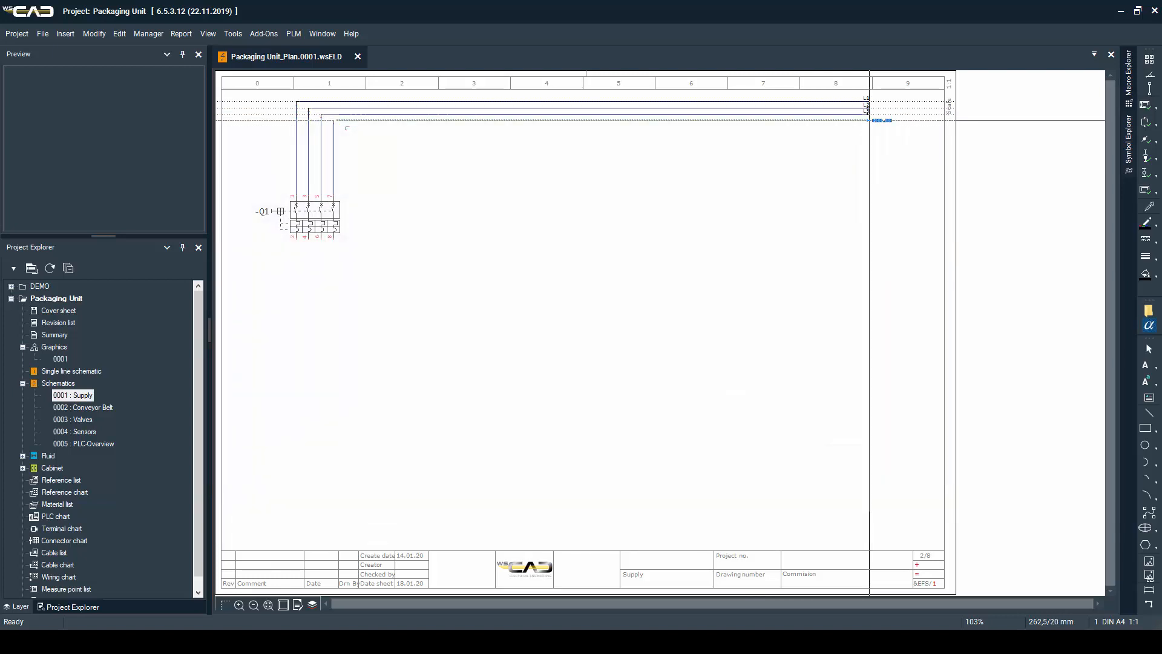
click(870, 119)
text(N)
key(Return)
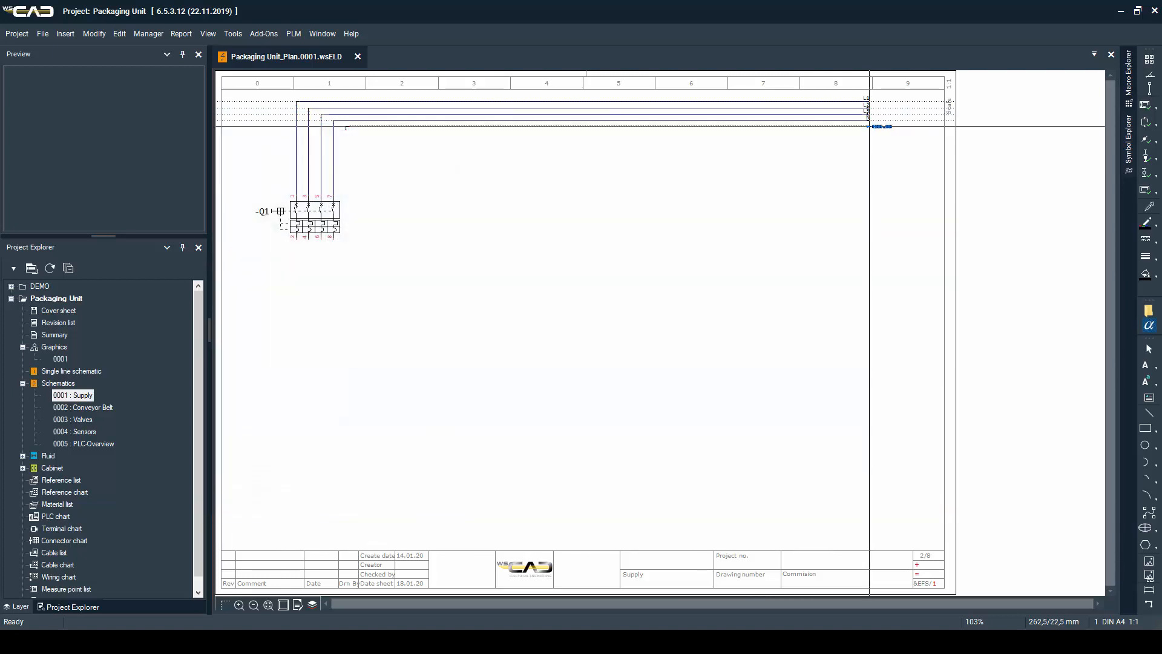
click(870, 126)
text(PE)
key(Return)
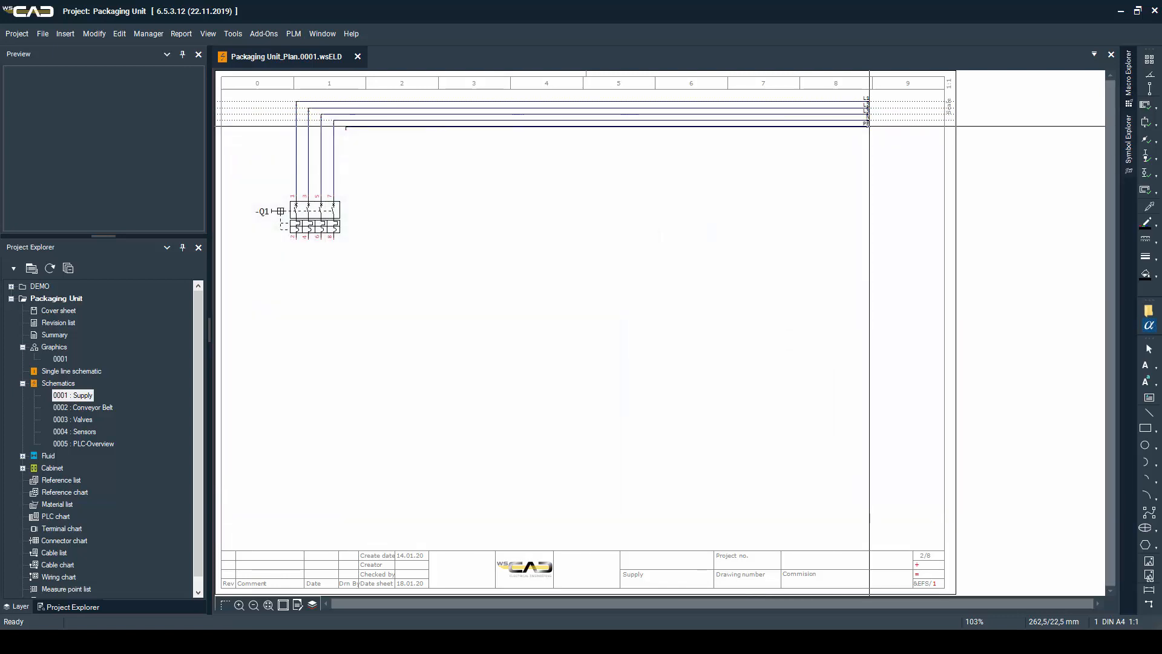
Place a new terminal strip -X1 with five standard terminals across the five conductors below -Q1
click(259, 437)
click(389, 437)
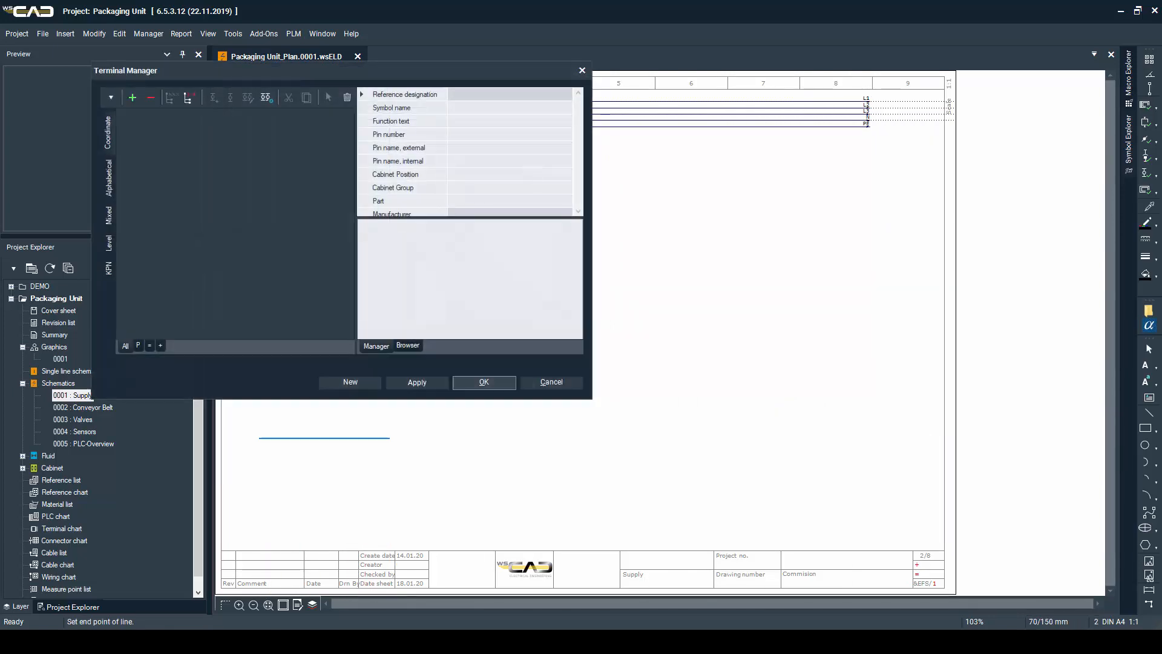
click(353, 384)
key(Return)
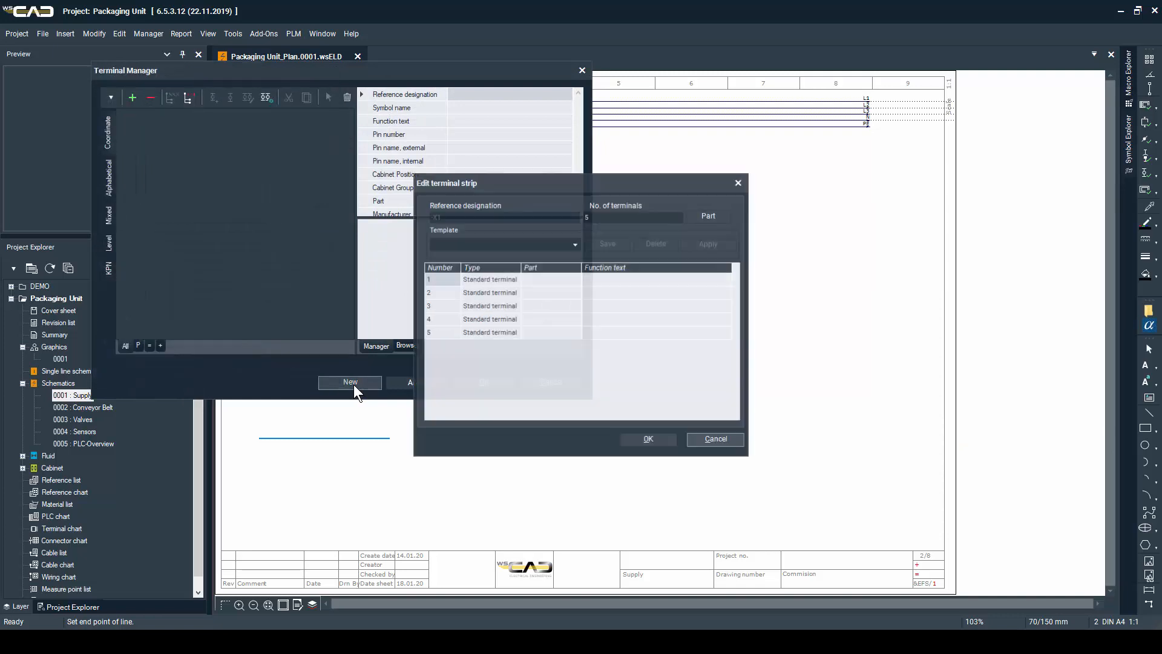
key(Return)
click(153, 132)
key(Return)
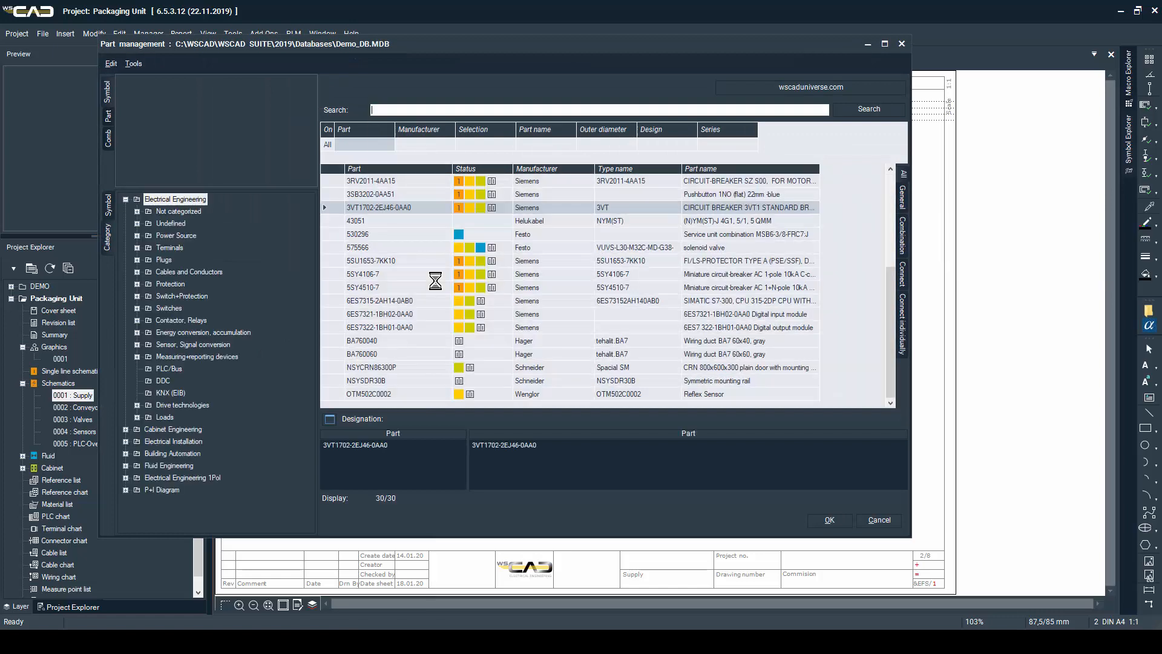
Place the Siemens protector 5SU1653-7KK10 as -F1 in column 2, level with -Q1
text(5s)
key(Down)
key(Return)
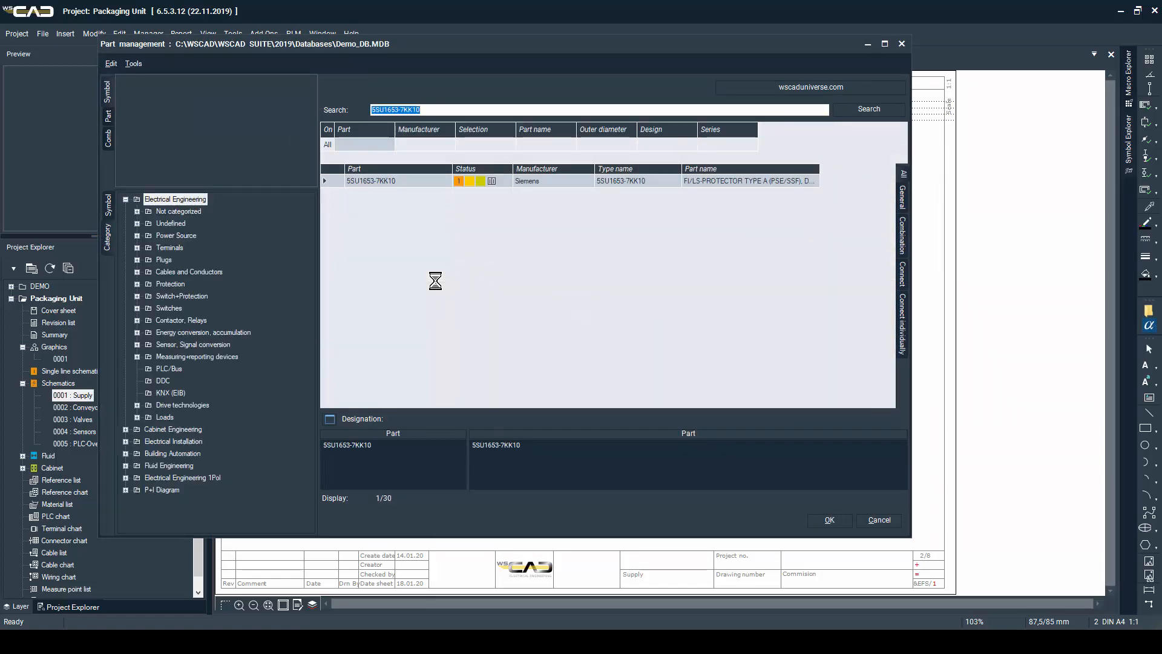
key(Return)
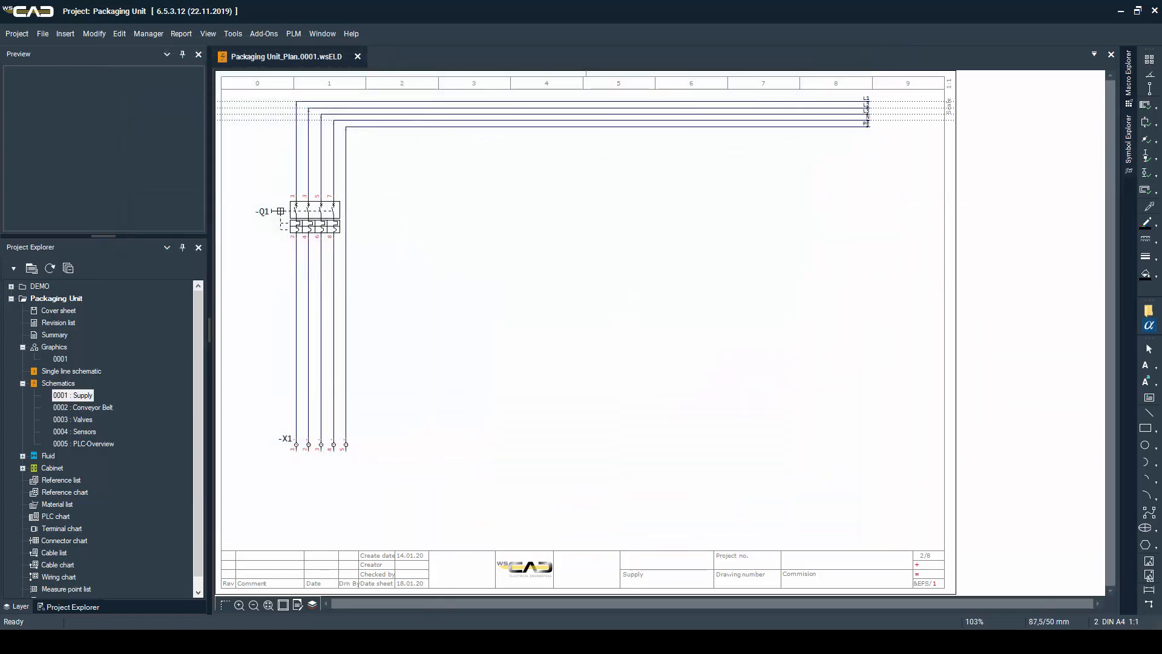
click(433, 201)
key(Return)
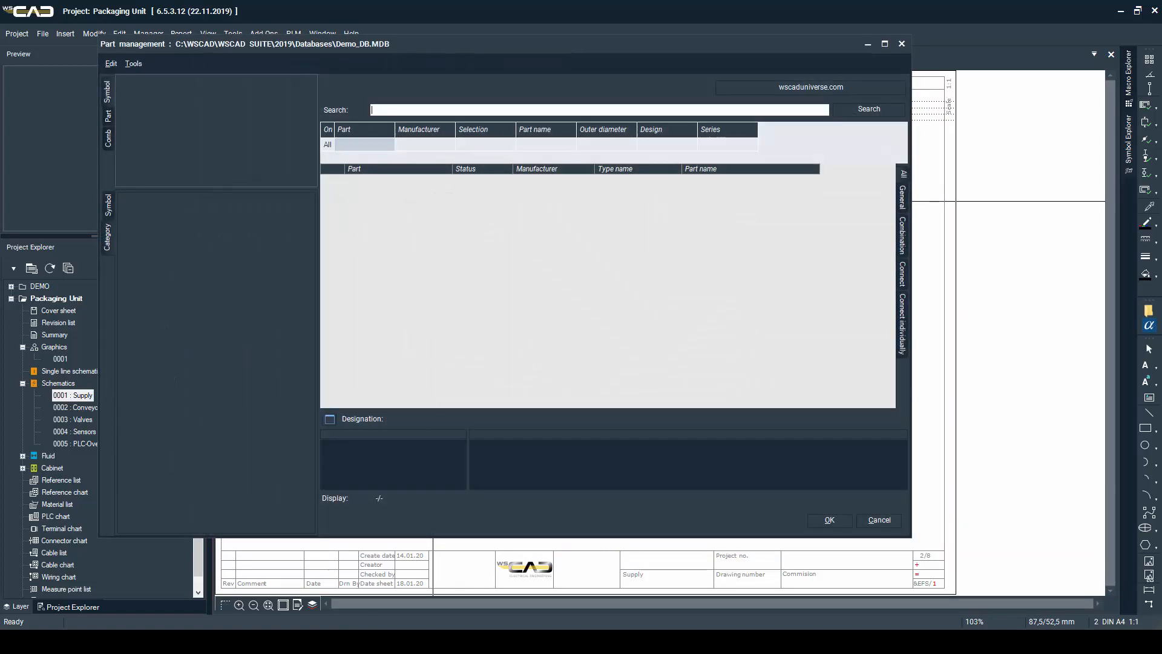
Place the Doepke flush-mounted socket 09980698 as -X2 below -F1, level with terminal strip -X1
double_click(536, 179)
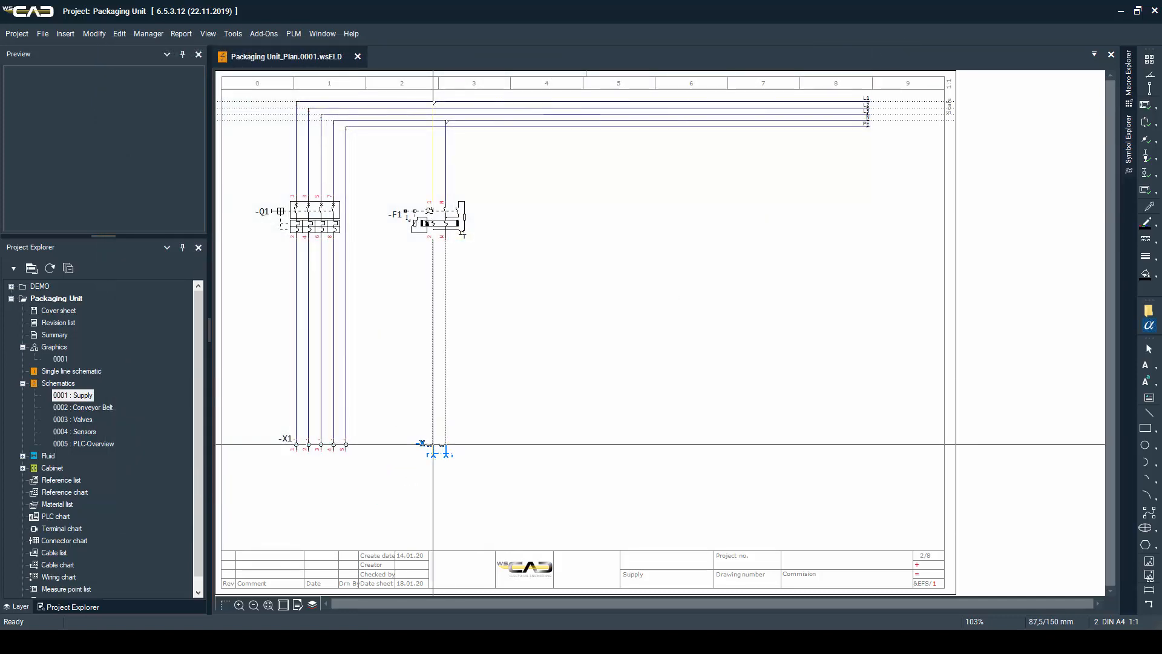
click(433, 445)
key(Return)
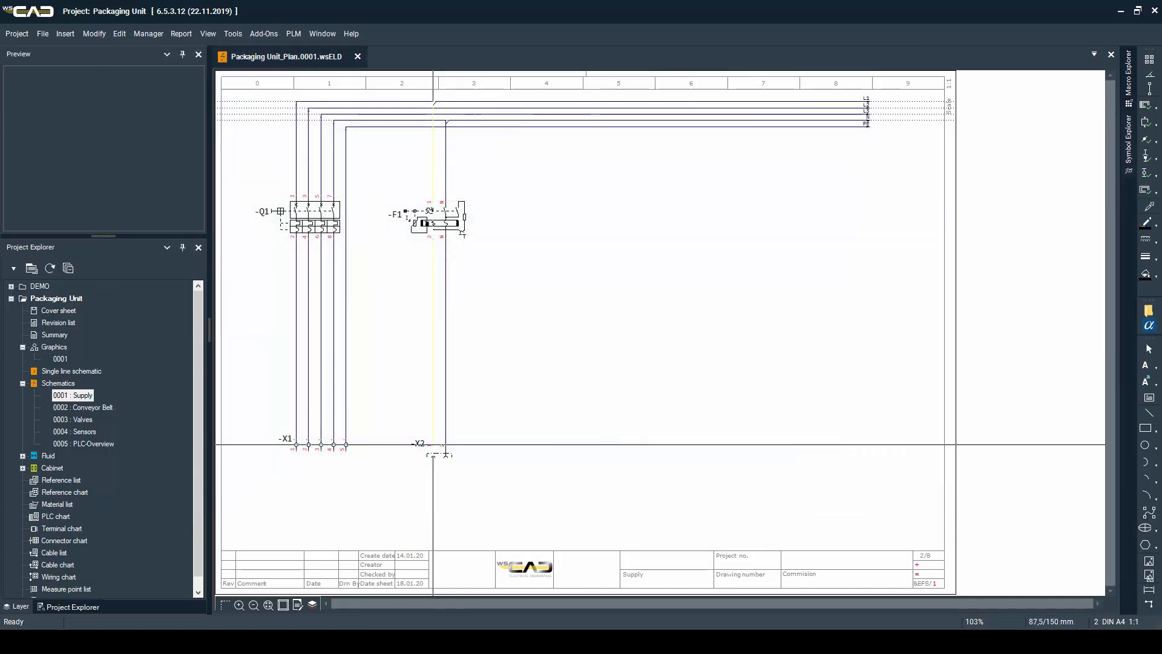
key(Escape)
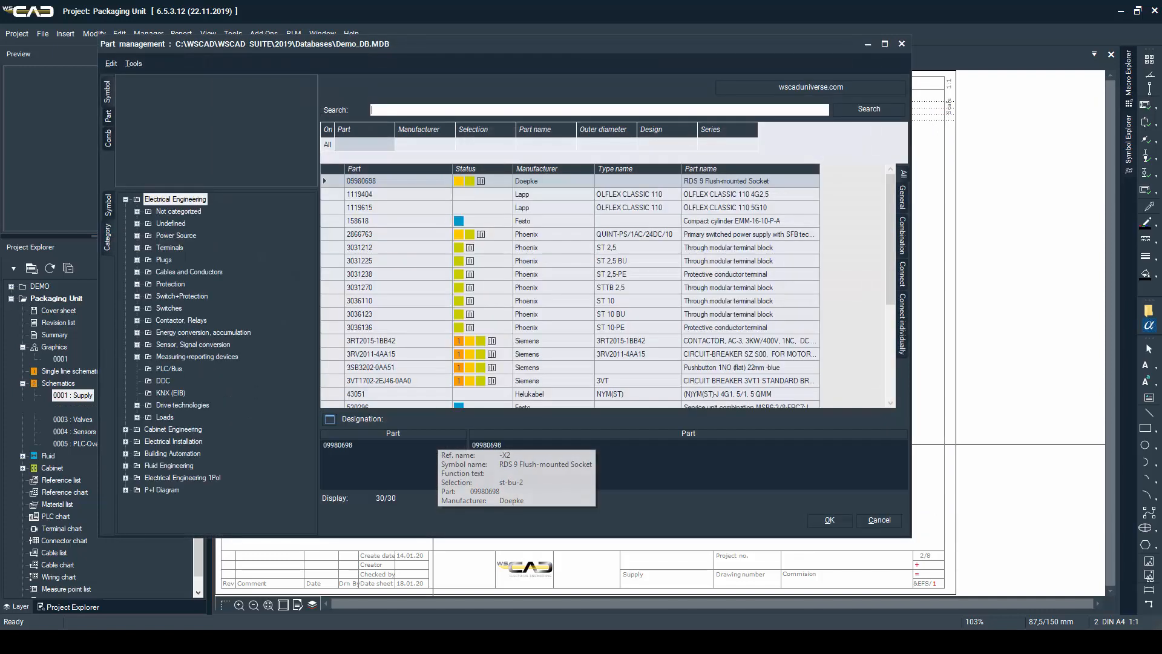
Place the Siemens miniature circuit breaker 5SY4510-7 as -F2 in column 5, level with -F1
text(5s)
key(Down)
key(Down)
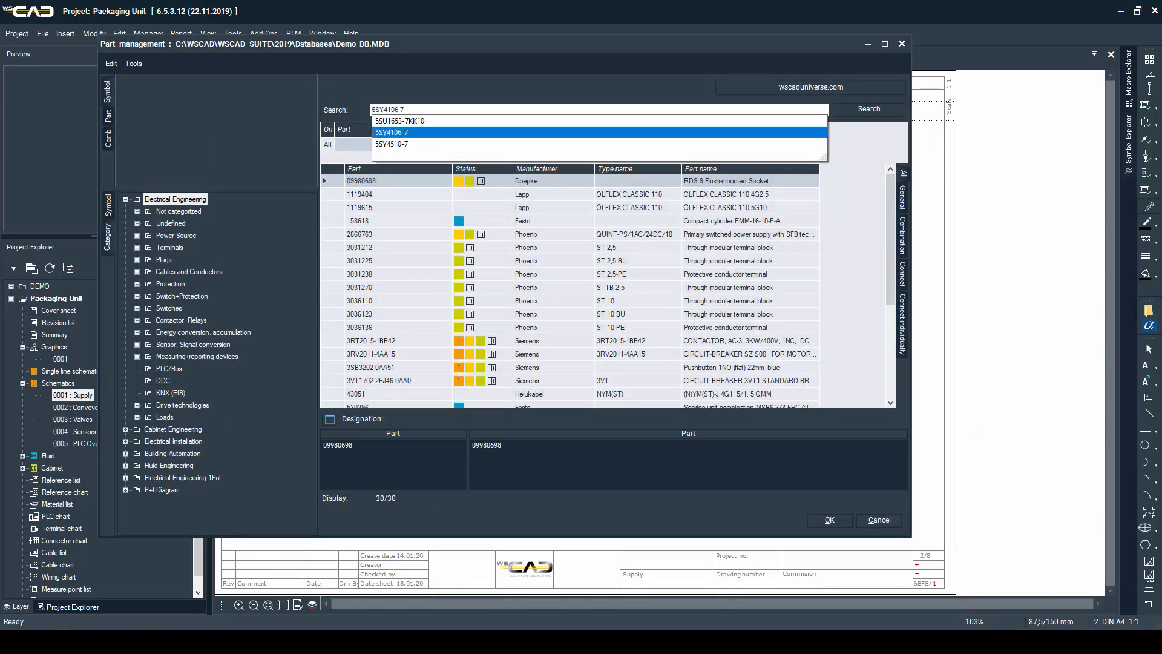
key(Down)
key(Return)
key(Return)
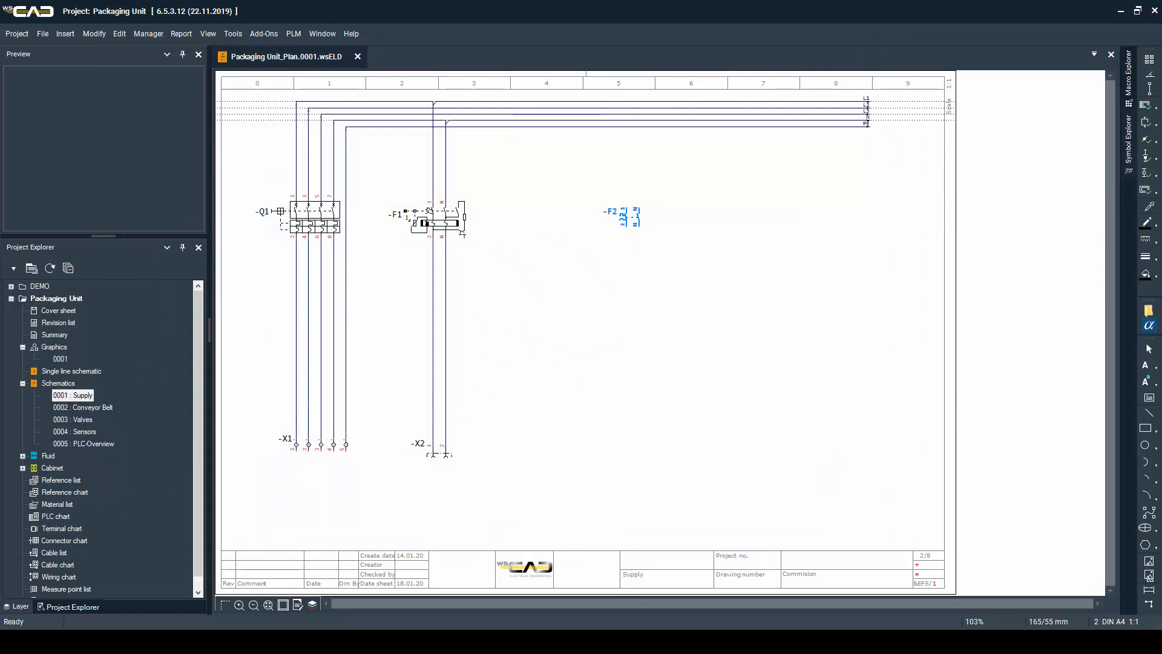
click(626, 212)
key(Return)
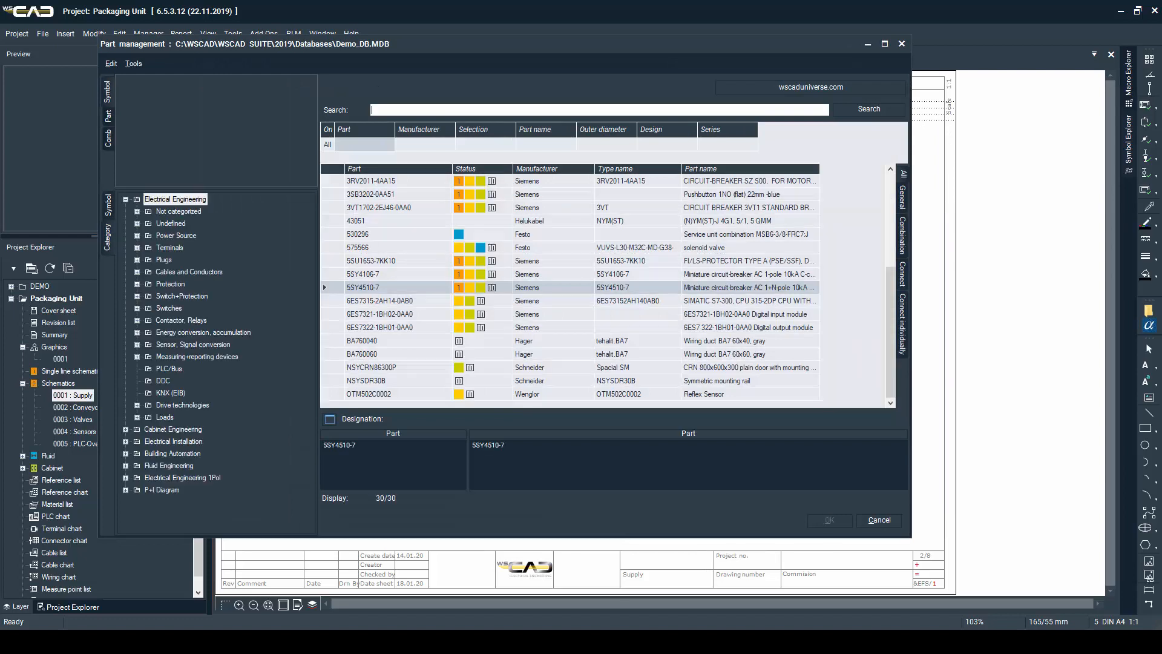
Place the Phoenix power supply 2866763 as -T1 below -F2 and connect its PE pin to the PE line
scroll(630, 222, up, 5)
double_click(671, 235)
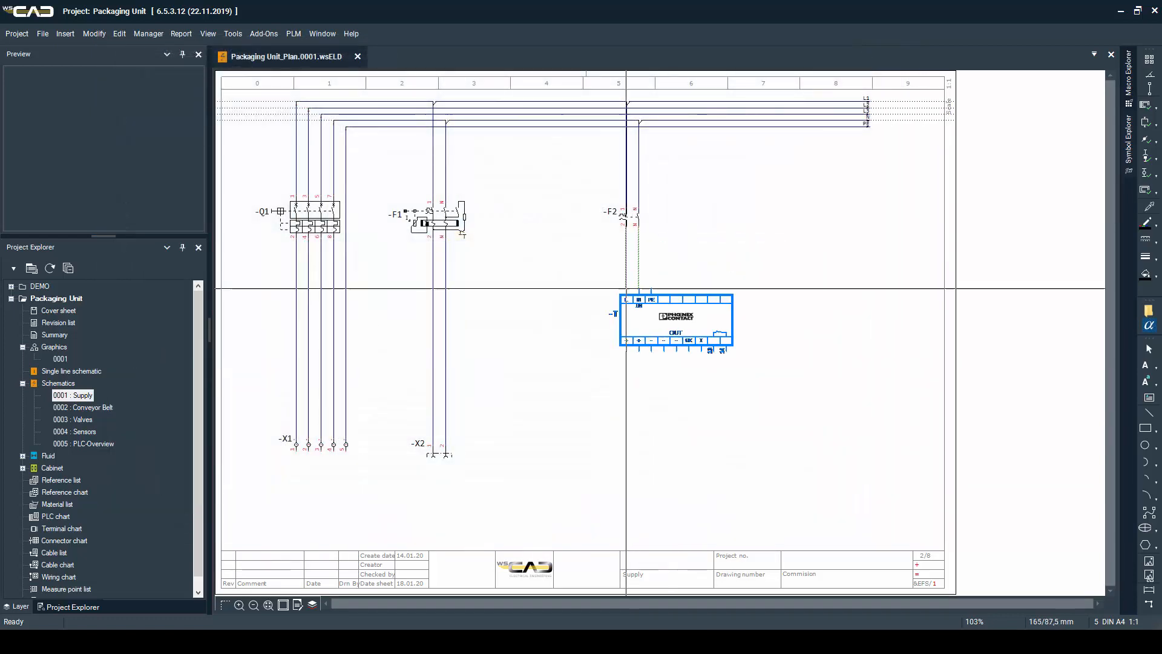
click(627, 289)
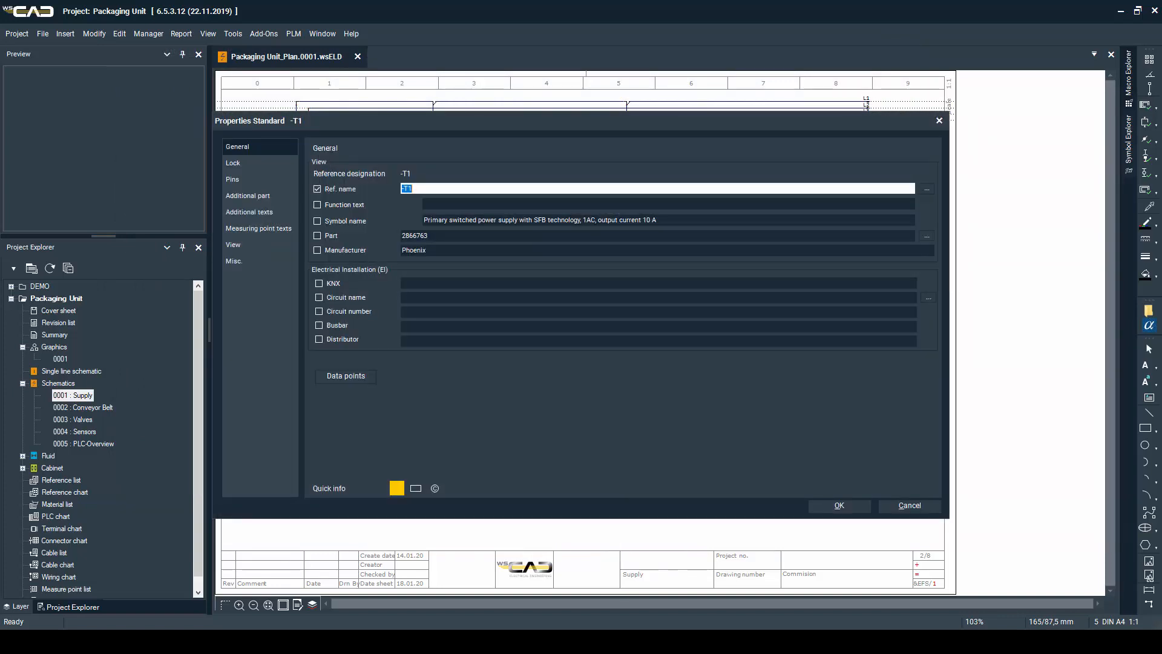
key(Return)
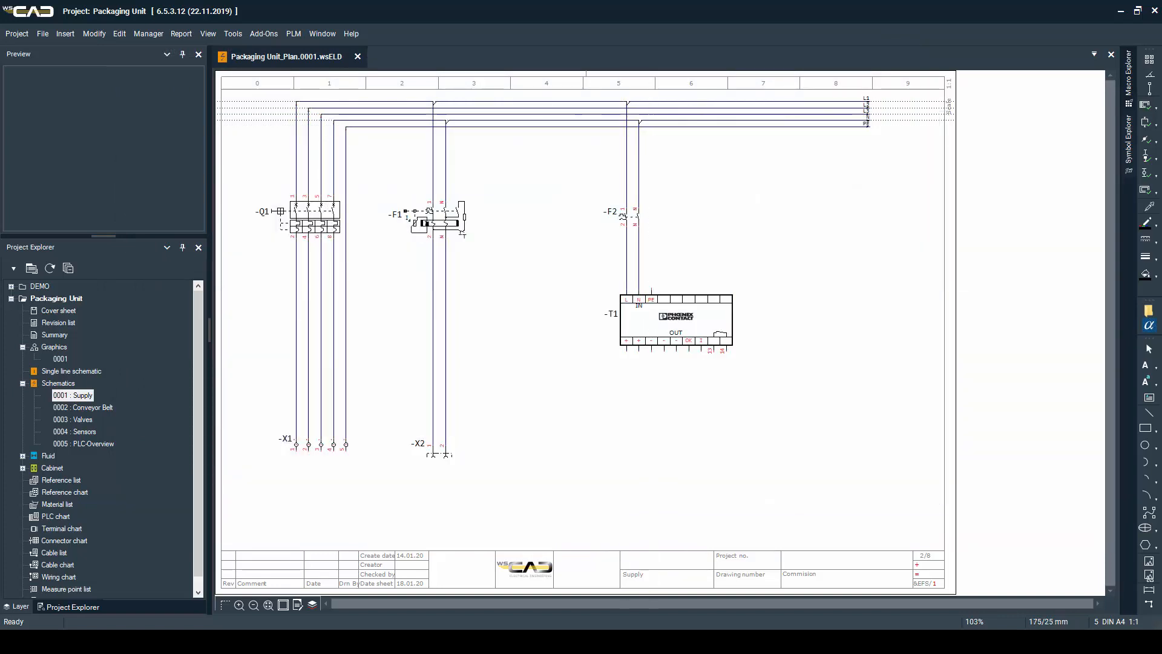
click(651, 127)
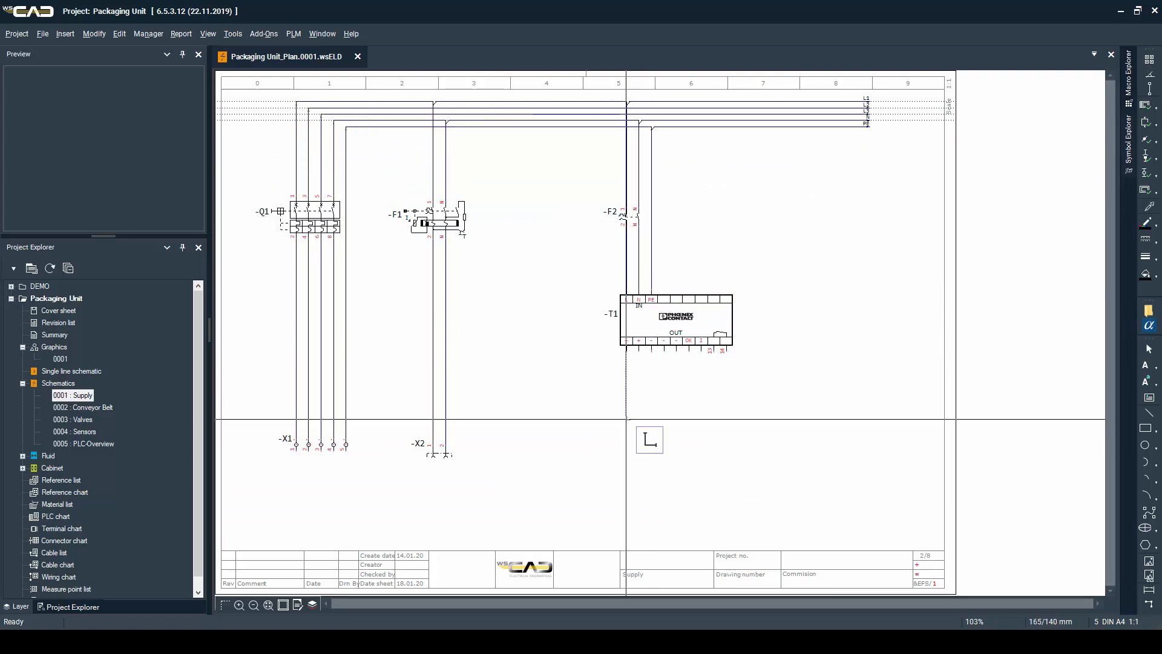
Route the two output conductors of -T1 across to column 8 and end them with interruption points M and L+
click(652, 407)
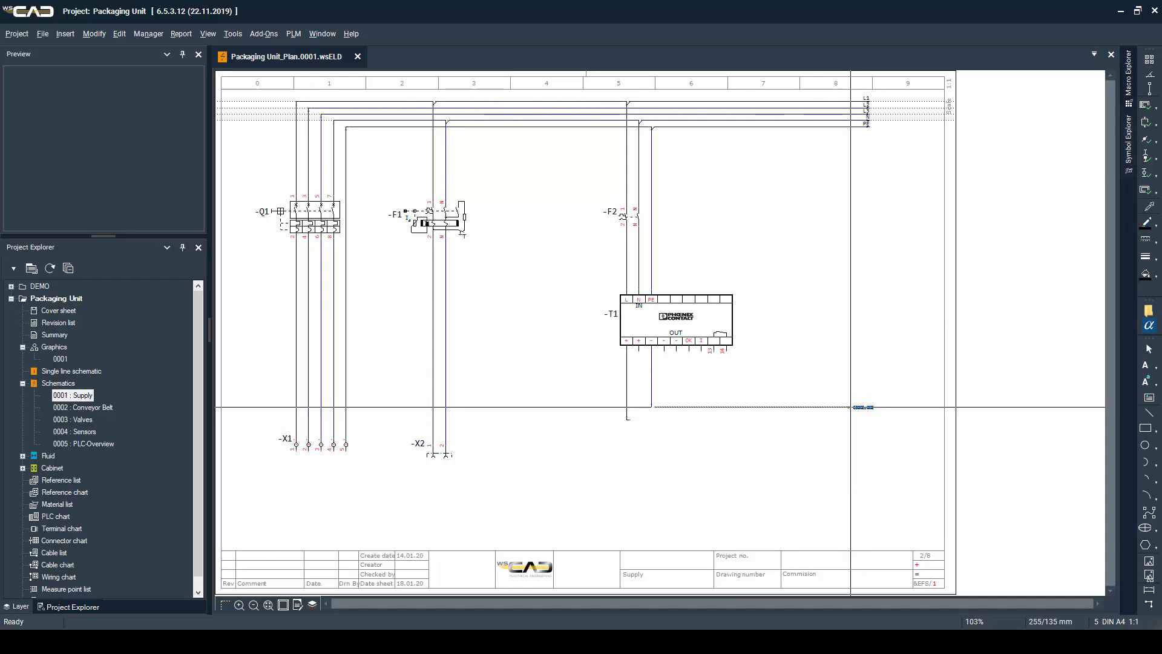
click(851, 407)
text(M)
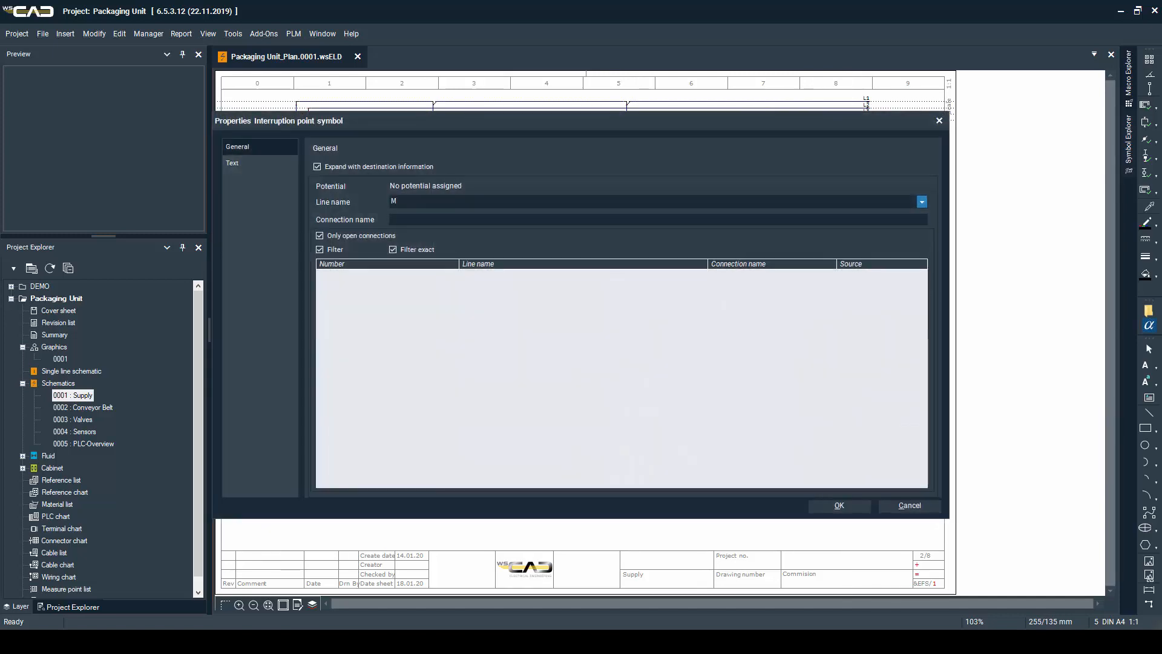
key(Return)
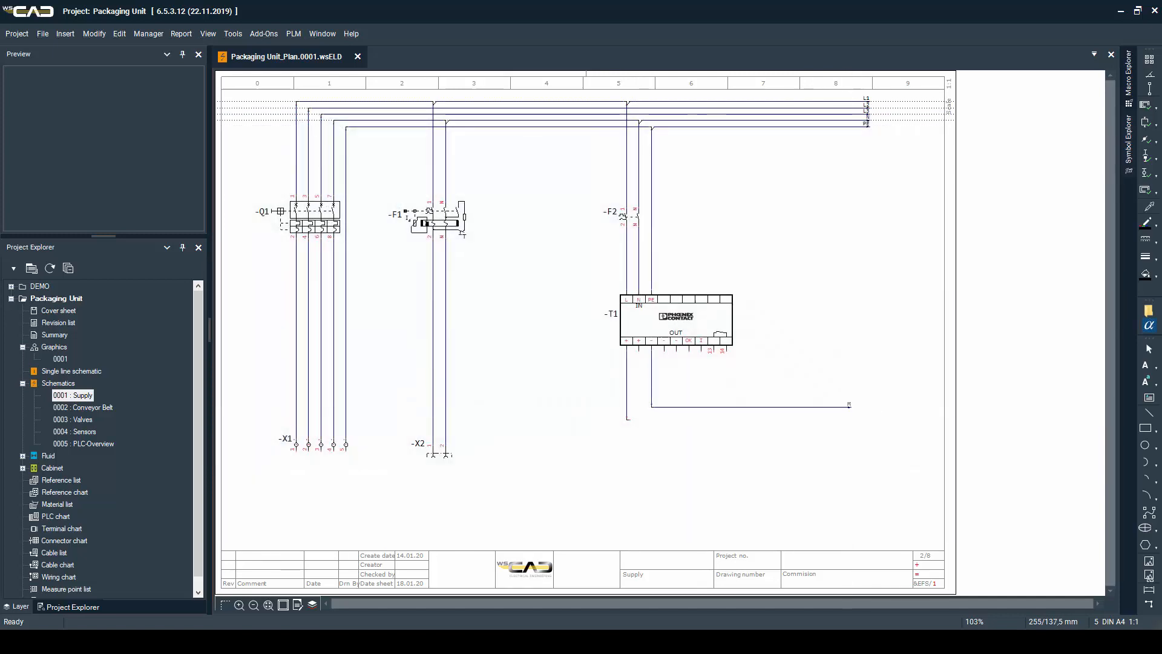
click(851, 419)
text(L)
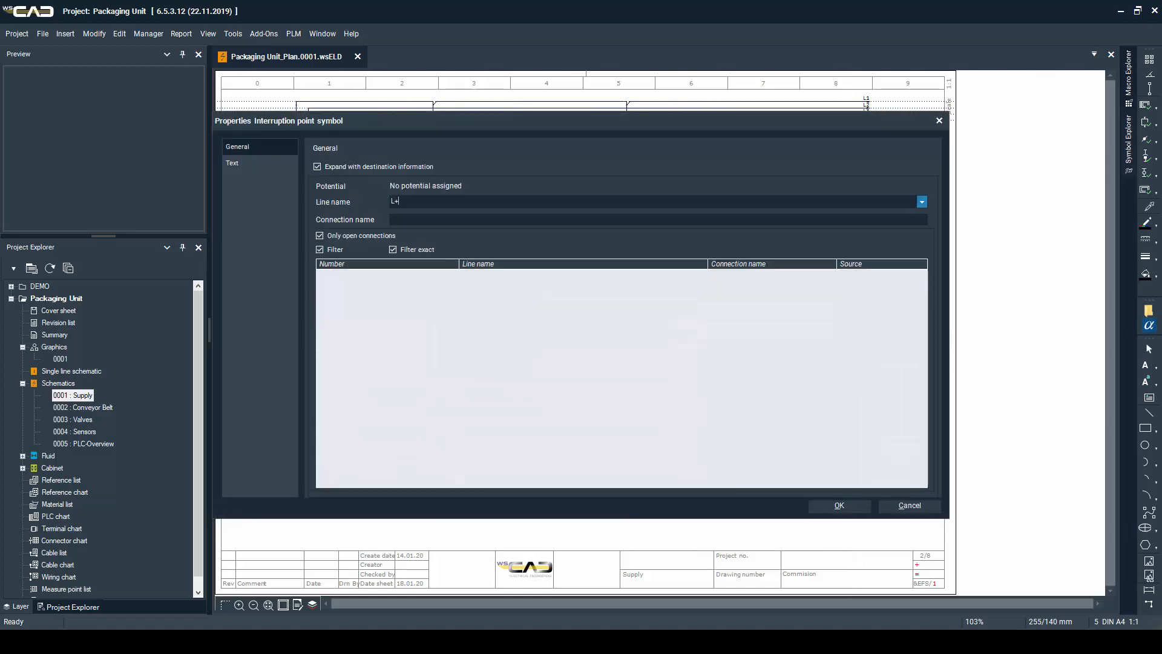
text(+)
key(Return)
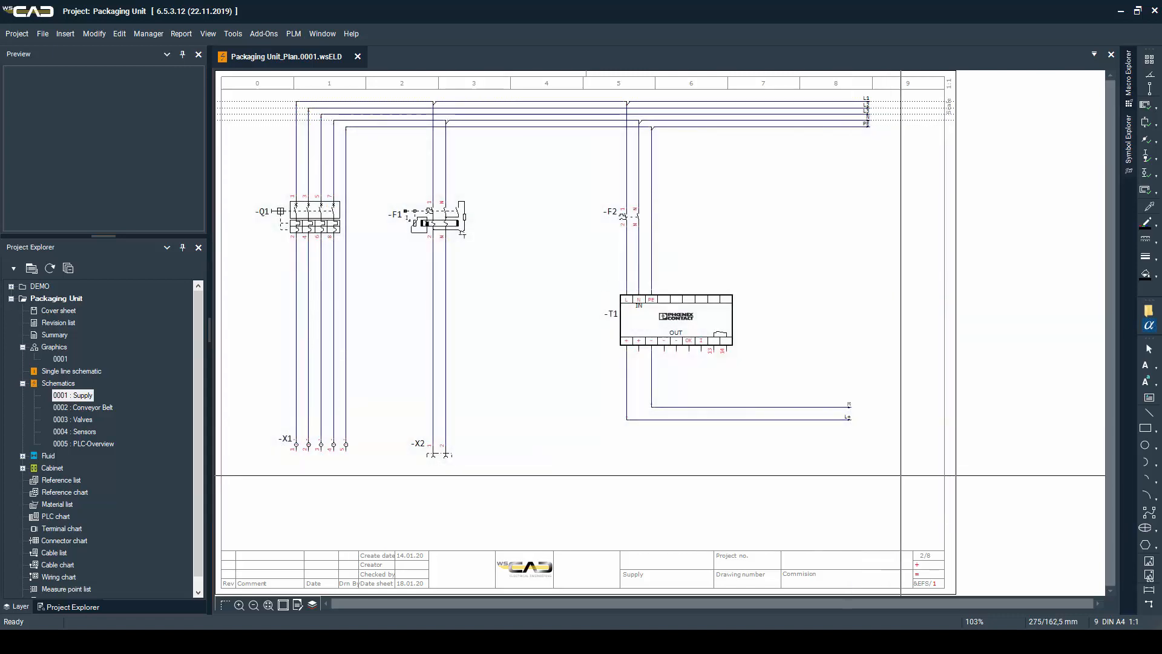
On the Conveyor Belt page, place incoming interruption points L1, L2 and L3 on the upper potential lines and a PE line from column 0 to 2
key(Page_Down)
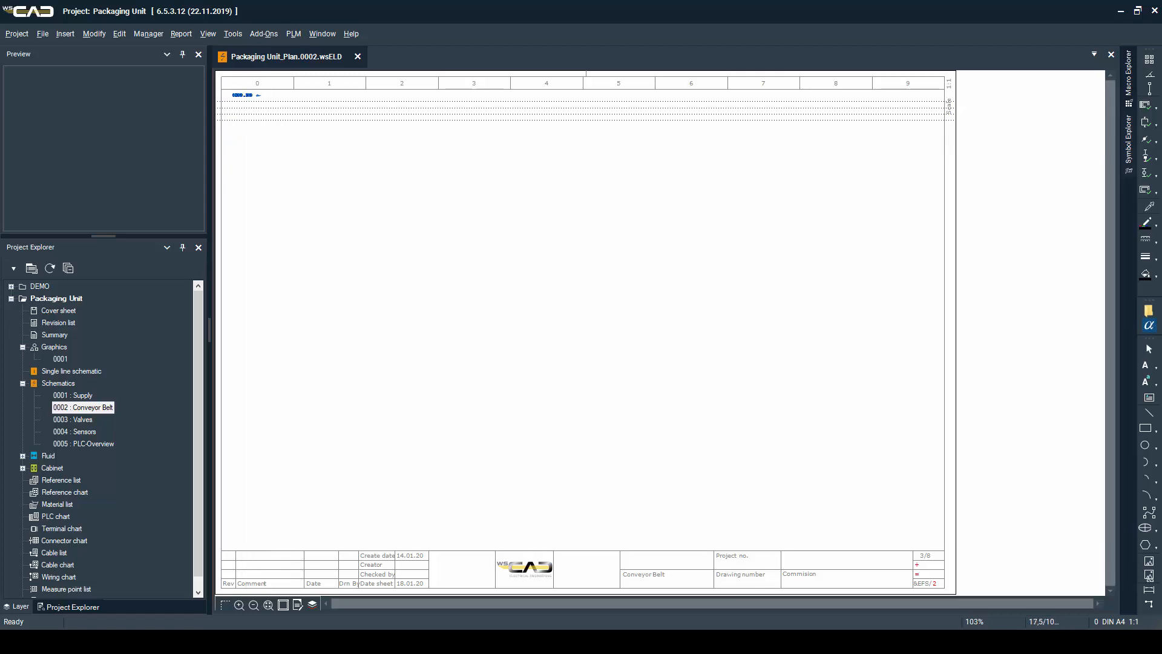
click(264, 108)
key(Return)
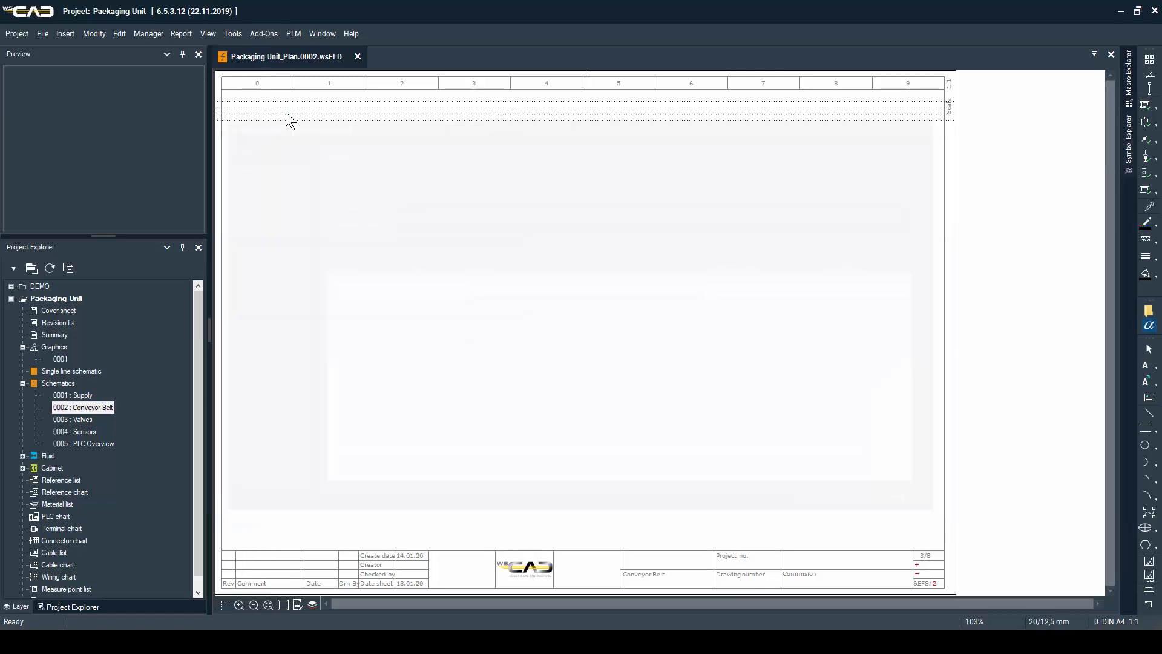
click(264, 108)
key(Return)
click(265, 114)
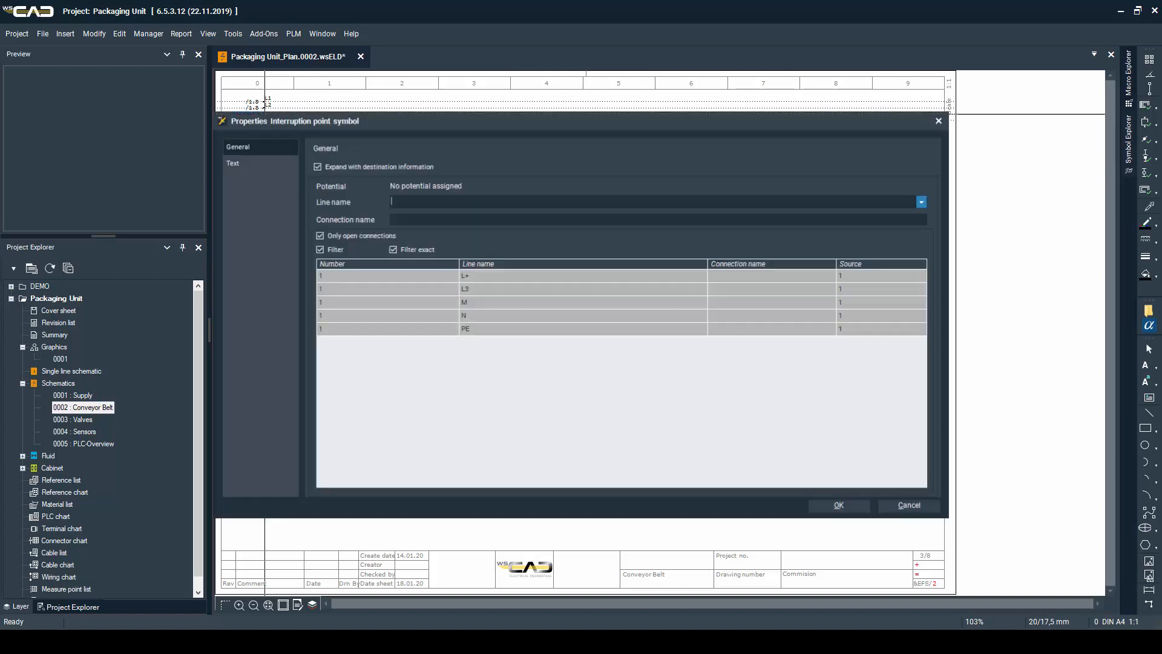
key(Return)
click(264, 400)
key(Return)
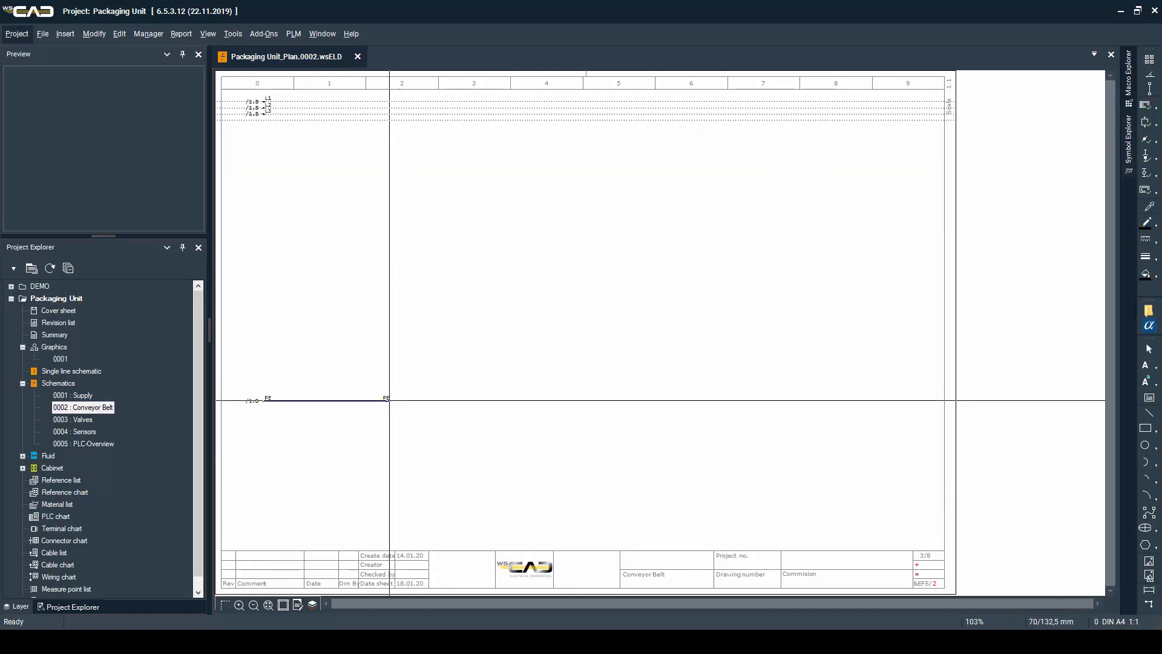
Place the Siemens motor circuit breaker 3RV2011-4AA15 with its auxiliary contacts as -F3 in column 1
key(F3)
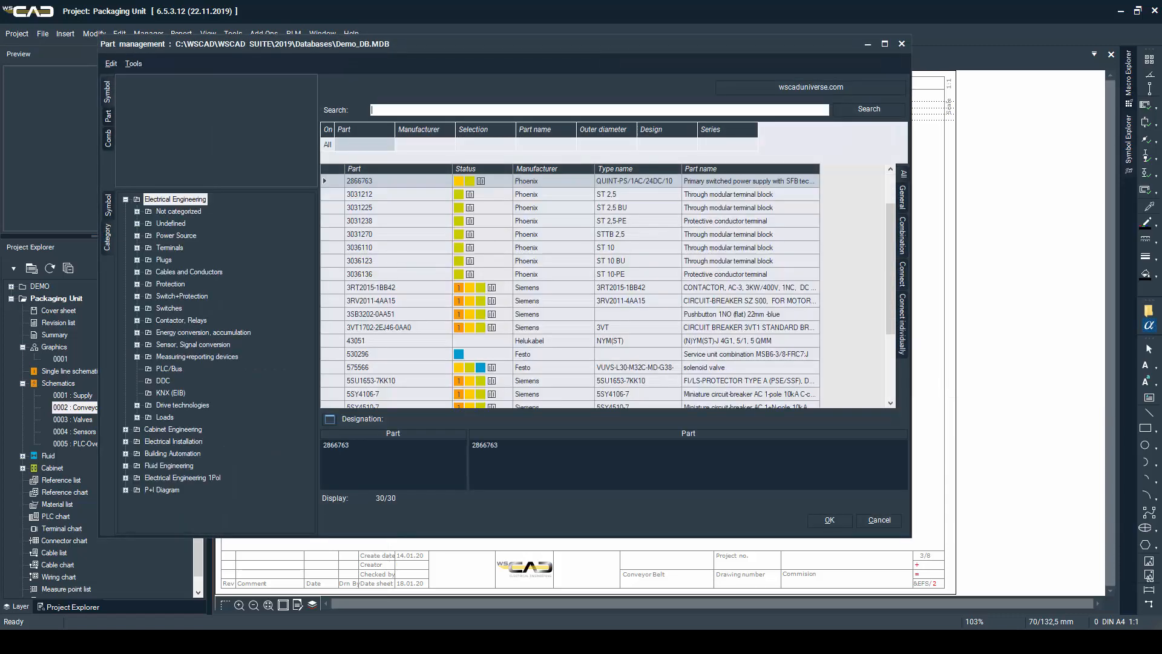
text(3rv)
key(Down)
key(Return)
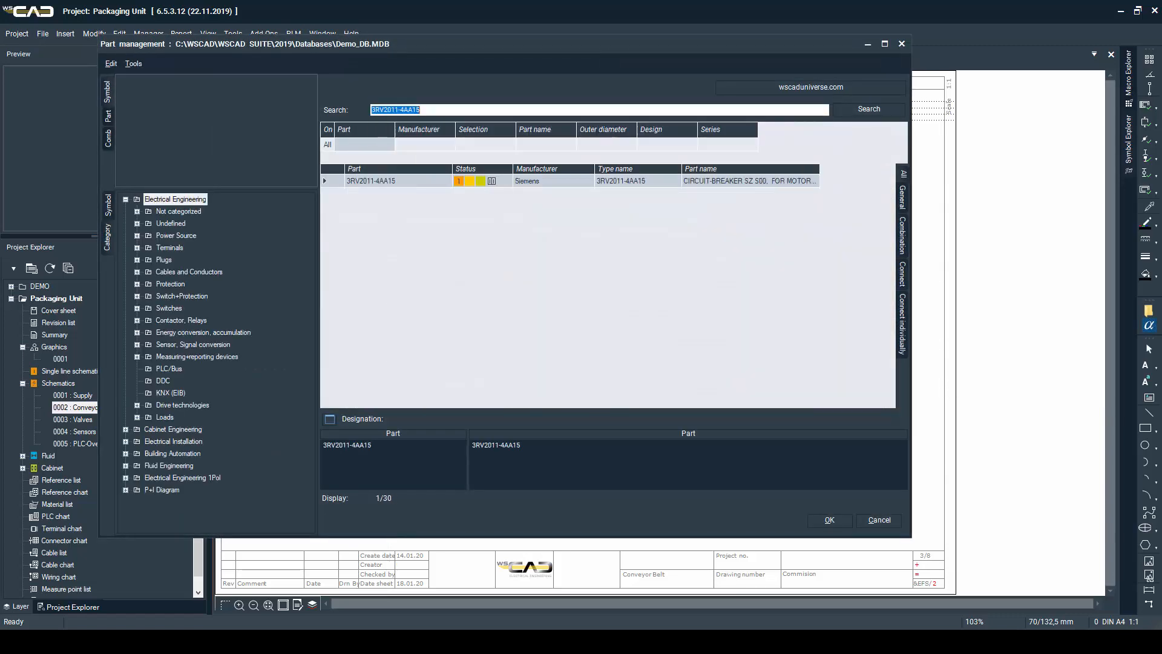
key(Return)
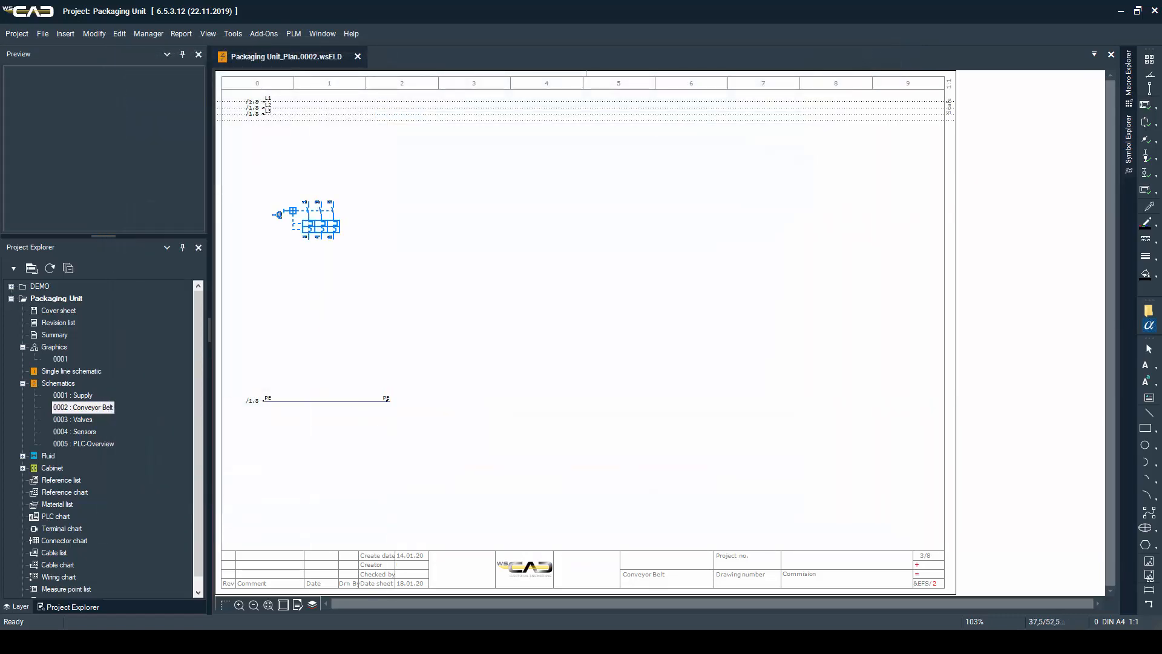
click(302, 188)
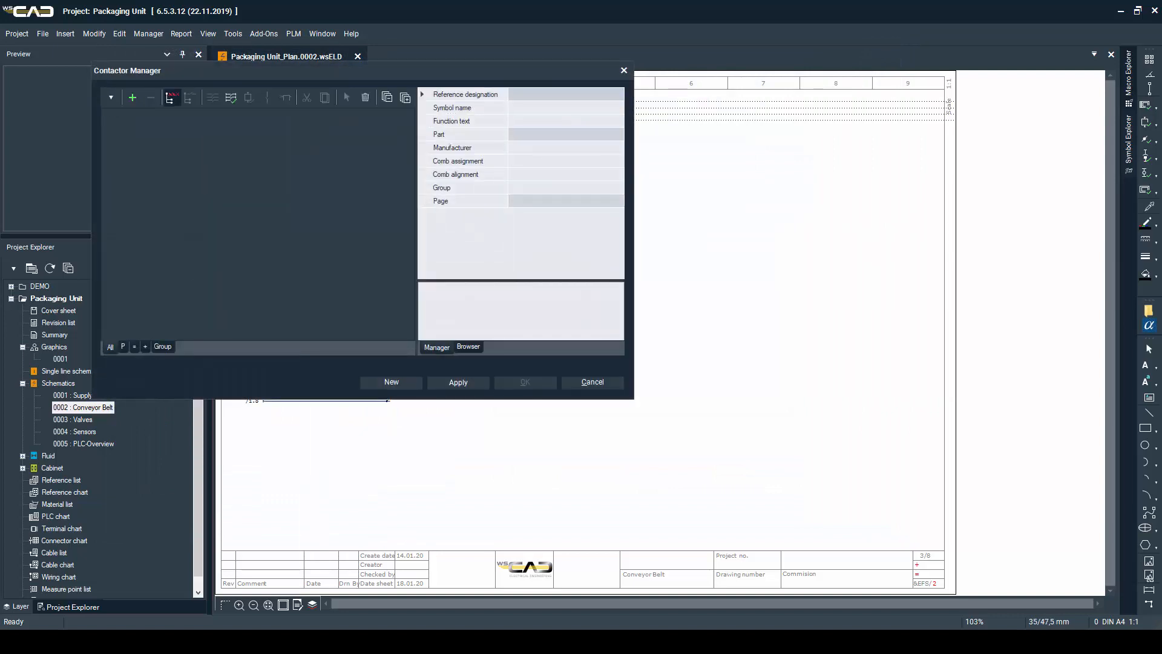
key(Return)
key(Return)
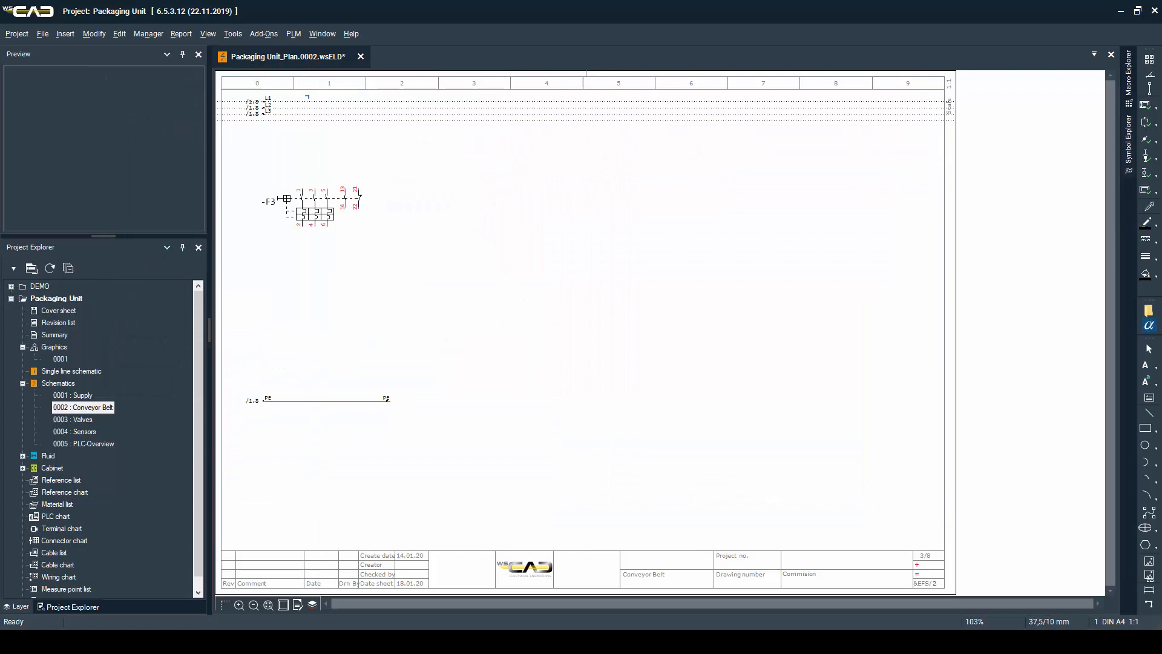
Connect input pins 1, 3 and 5 of -F3 to the L1, L2 and L3 interruption points
click(302, 101)
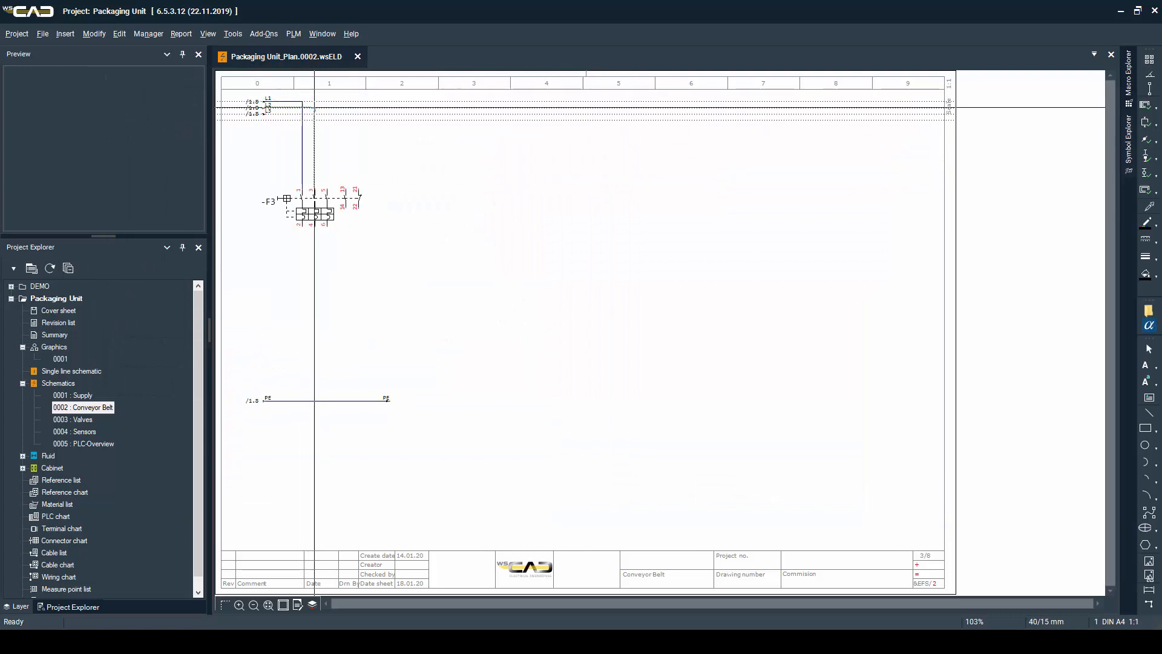
click(314, 107)
click(327, 113)
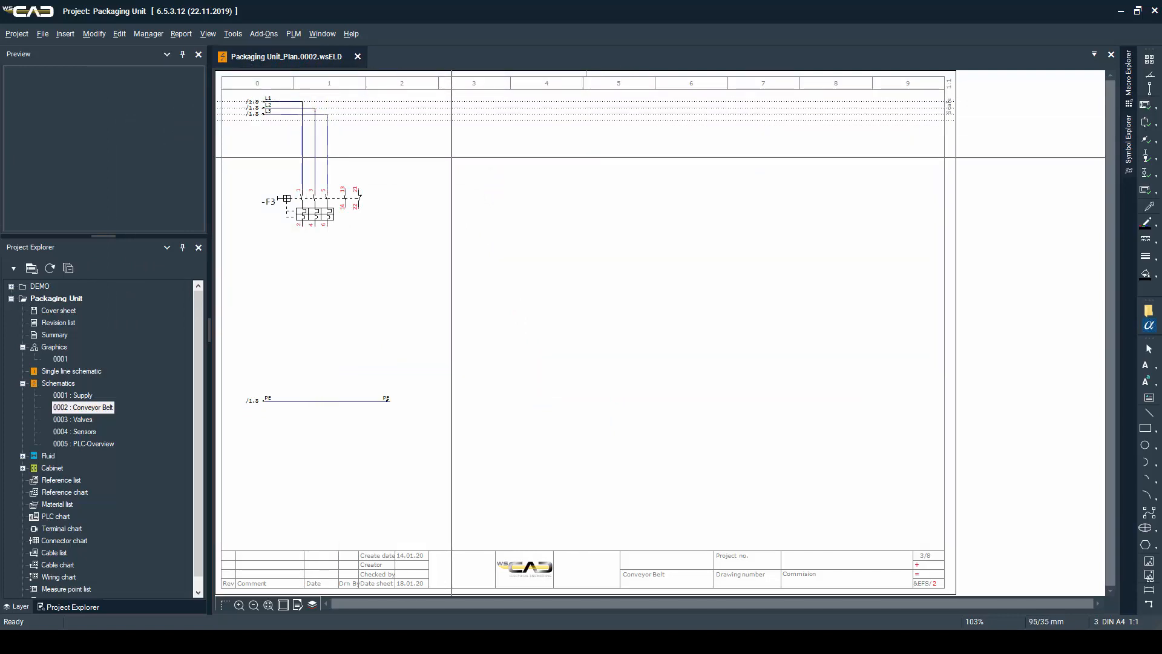
Place a three-phase motor symbol as -M1 in line below -F3 and connect its PE pin to the PE line
click(1129, 139)
click(1006, 156)
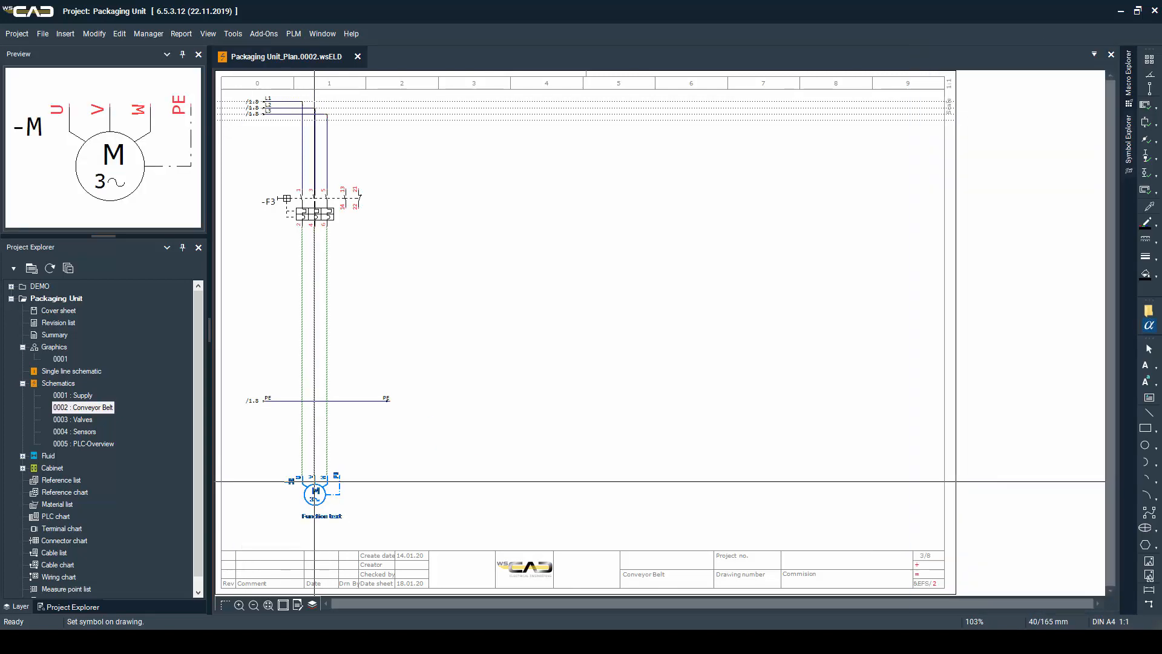
click(314, 482)
key(Return)
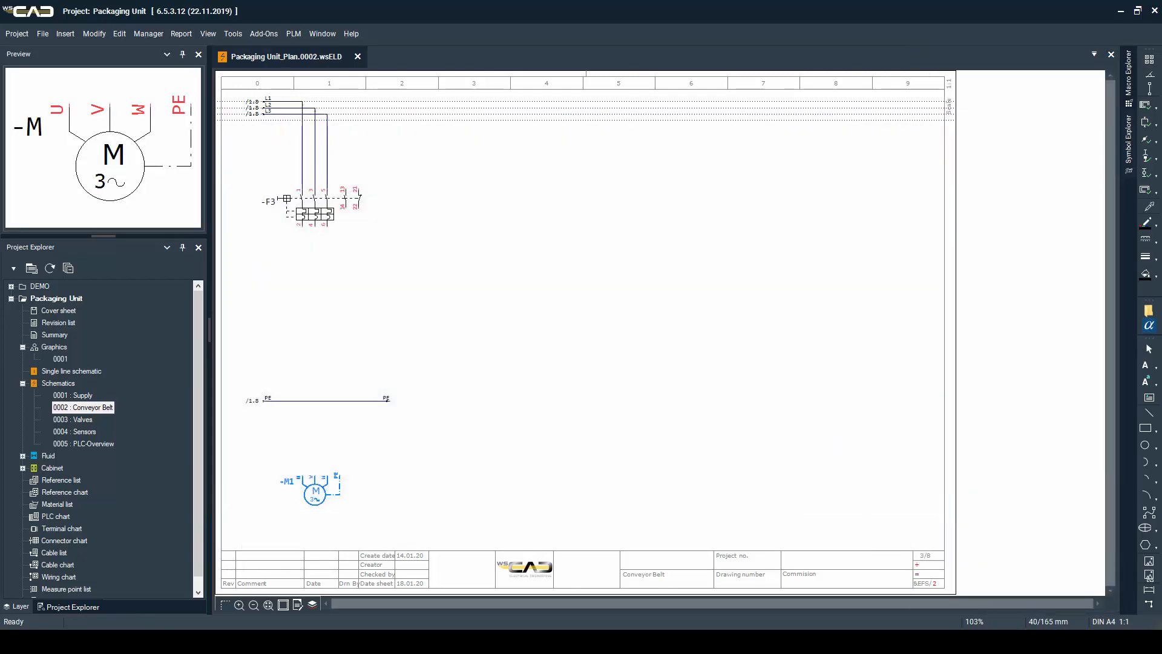
click(340, 401)
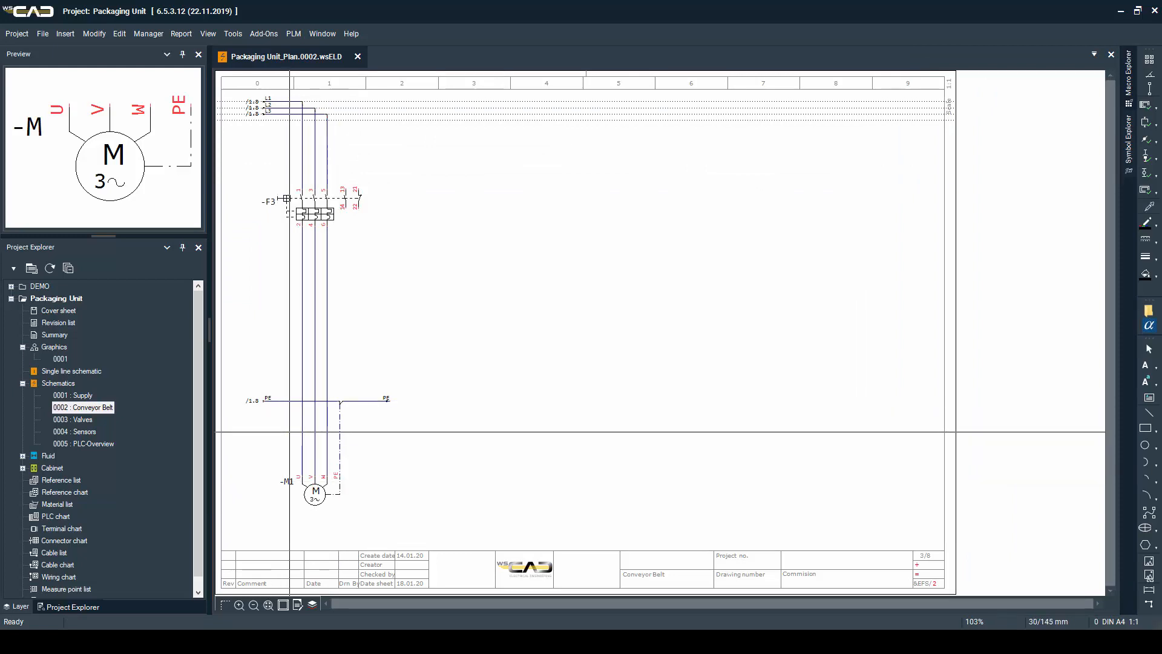
Insert a new terminal strip -X3 with terminals 1 to 4 across the motor conductors between the PE line and -M1
click(365, 437)
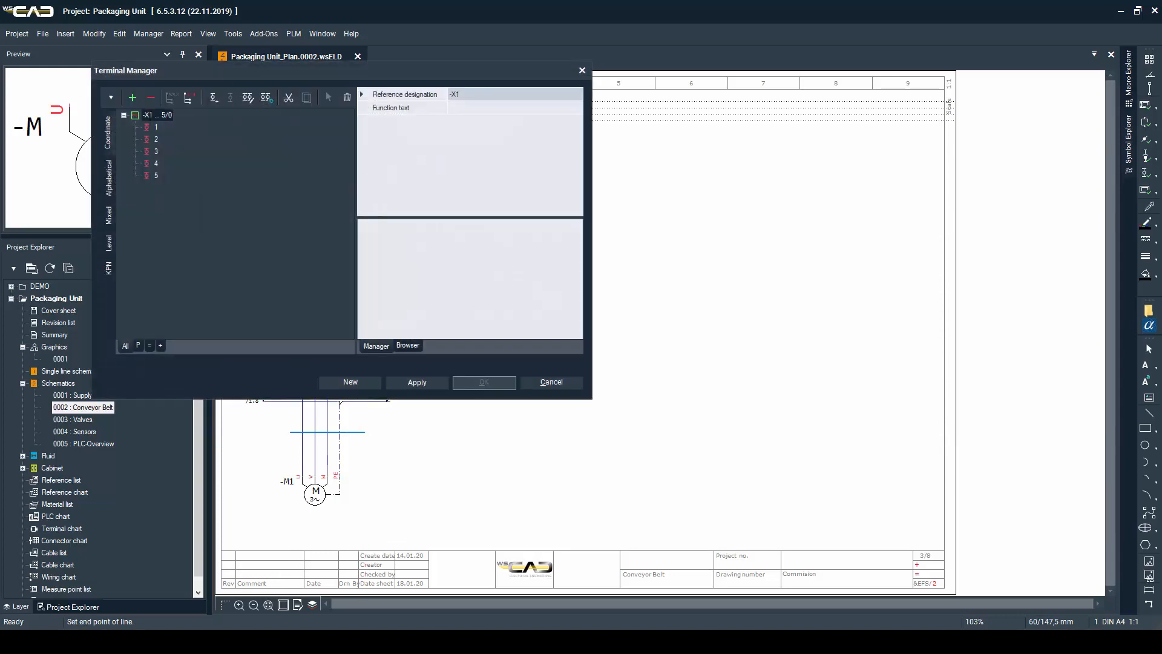
click(345, 379)
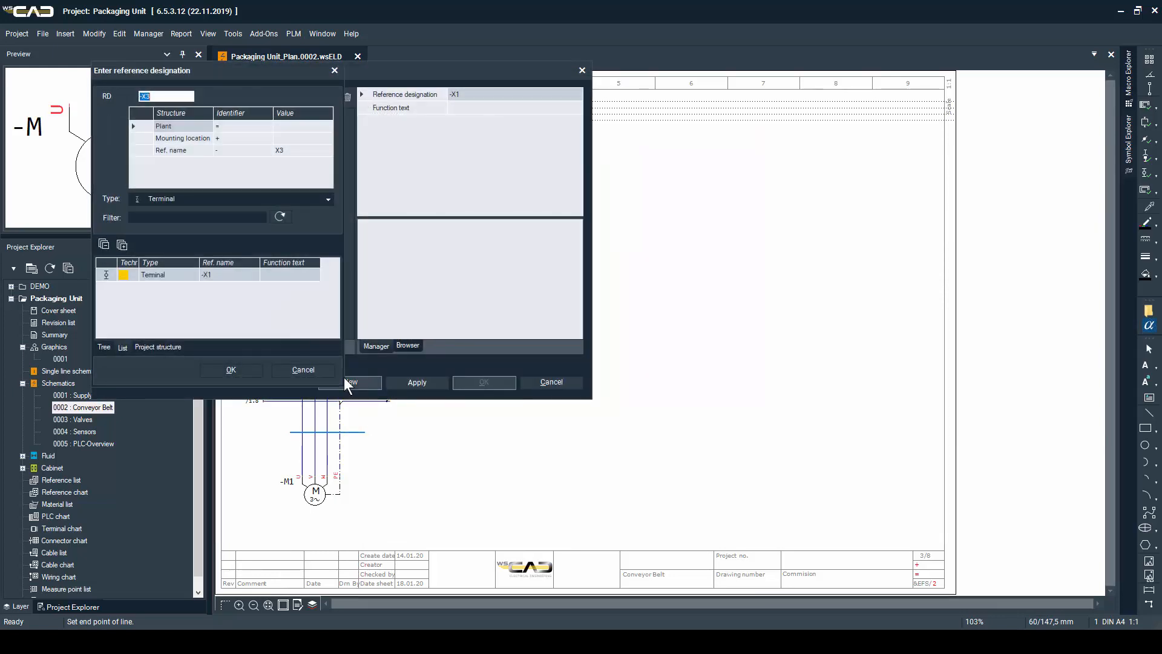
key(Return)
key(Return)
click(152, 202)
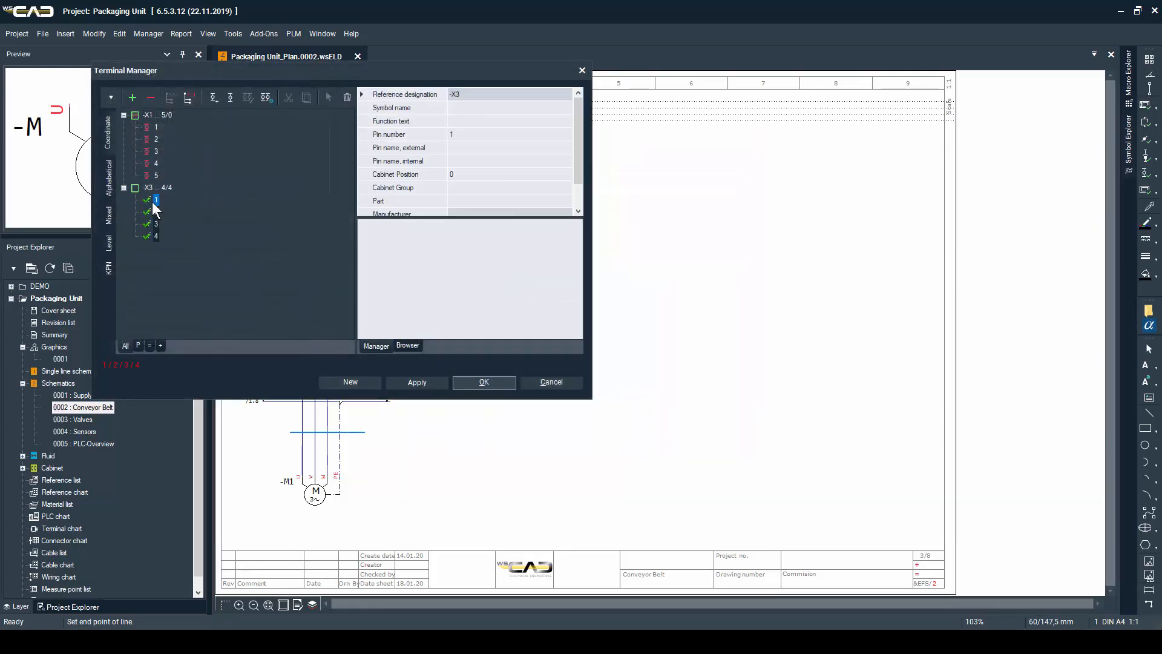
key(Return)
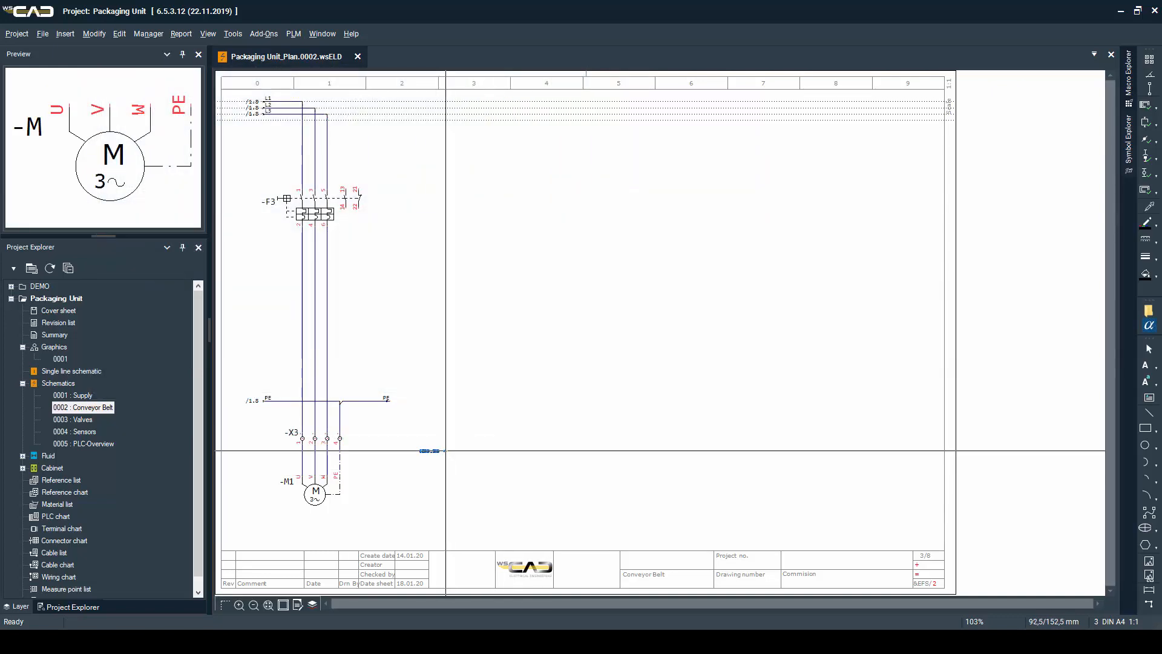
Draw the M potential line from column 3 to column 4, with an interruption point at each end
click(445, 450)
double_click(503, 292)
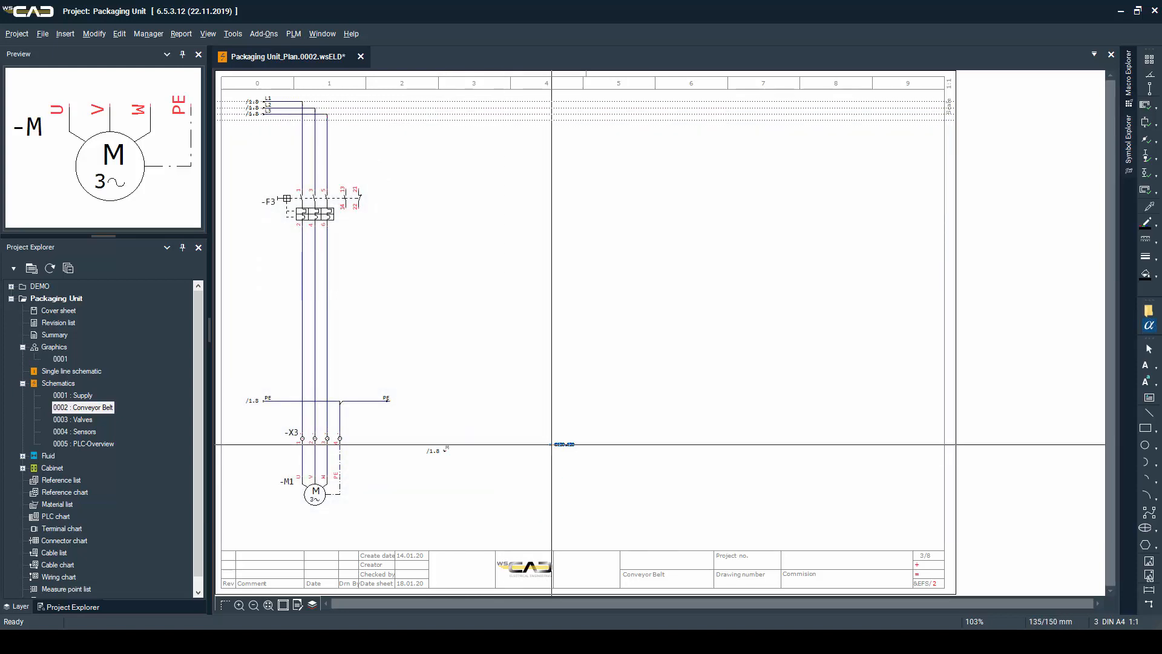
click(550, 450)
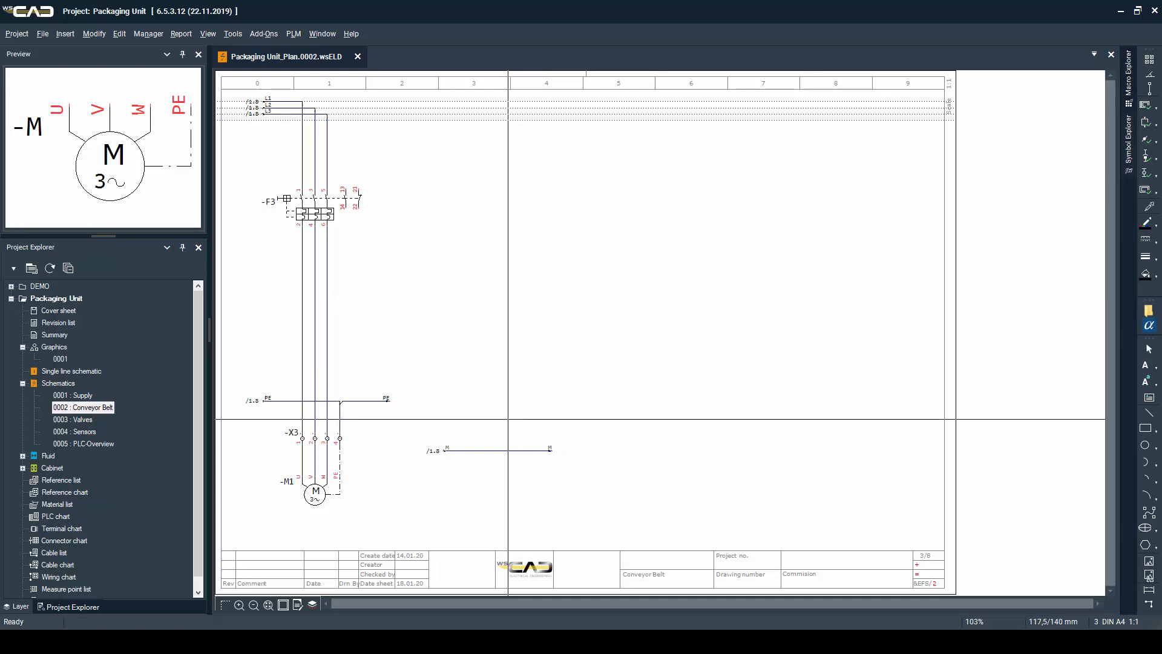
Place the coil of Siemens contactor 3RT2015-1BB42 as -Q2 in column 3, directly above the M line
key(F3)
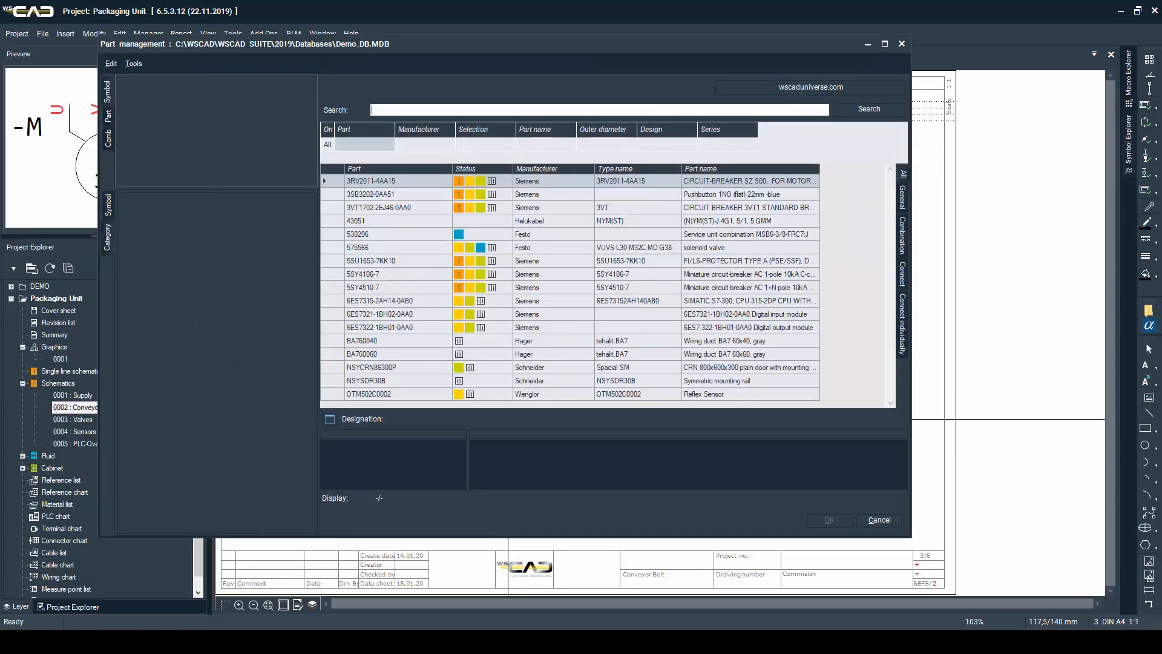
click(454, 111)
text(3rt)
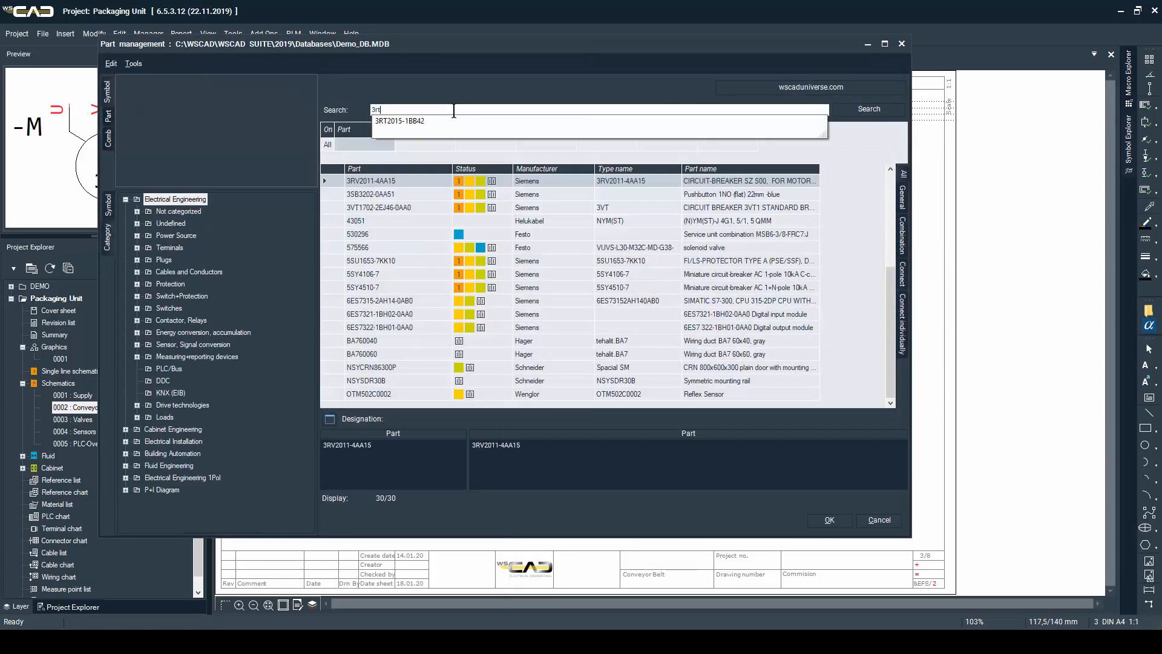
key(Down)
key(Return)
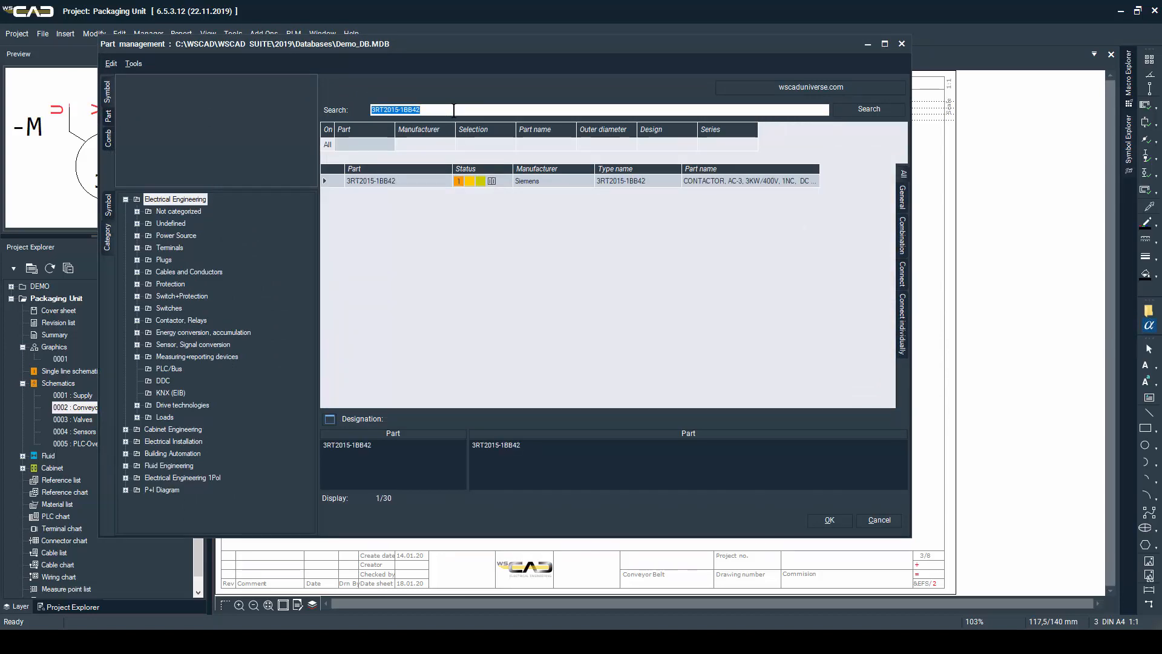
key(Return)
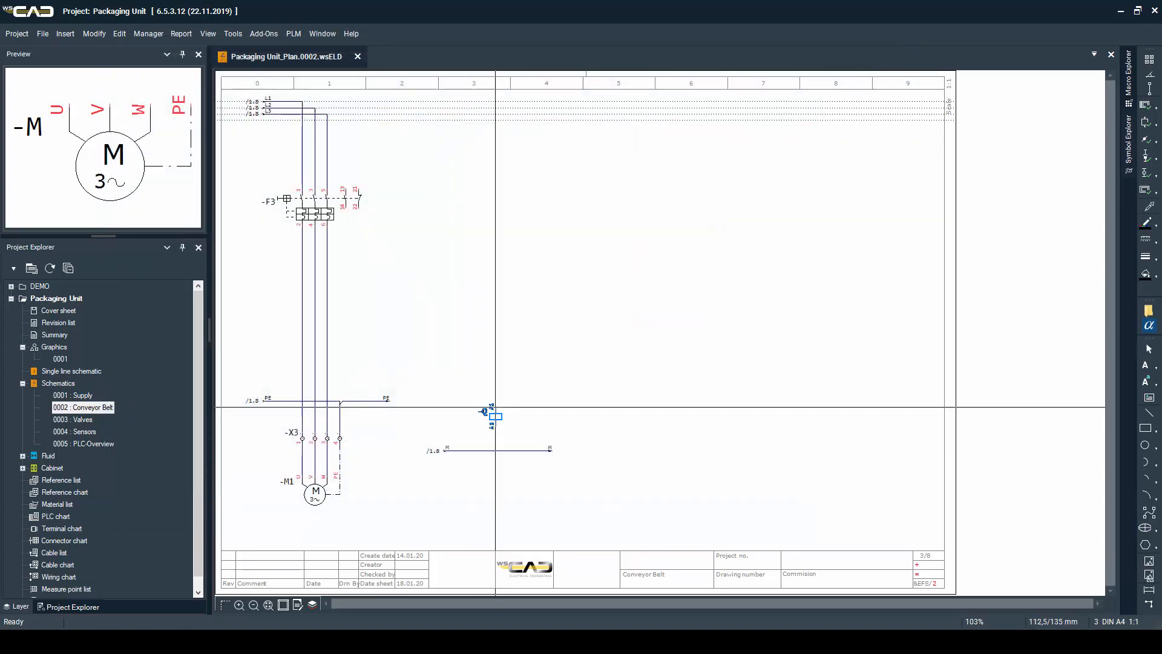
click(495, 407)
key(Return)
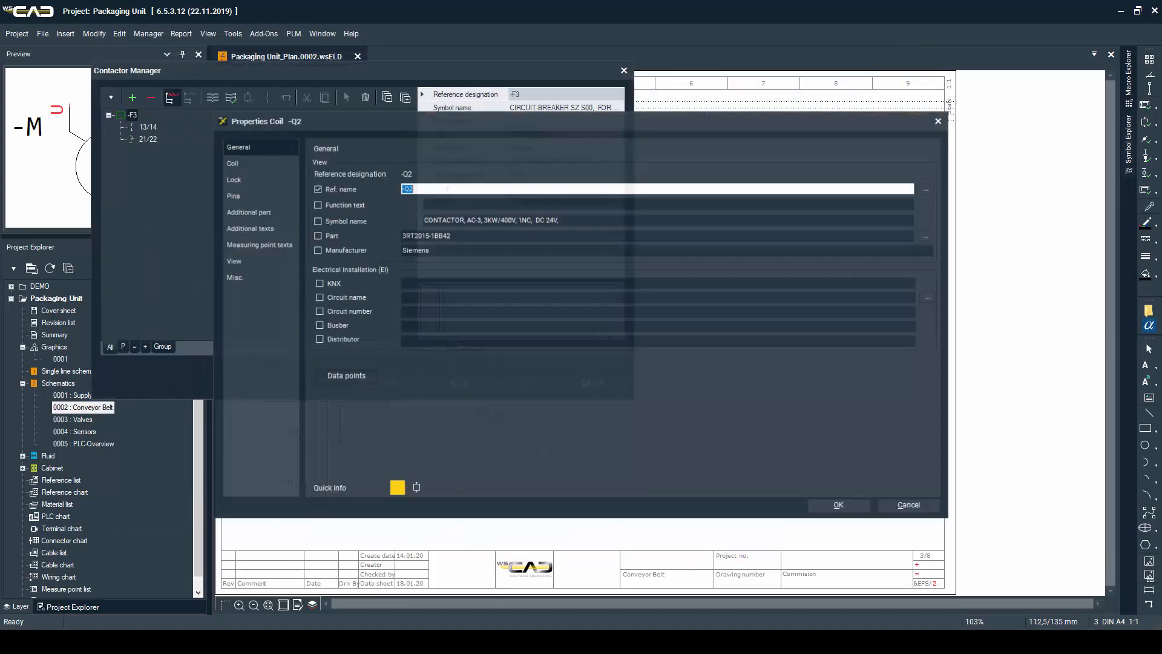
key(Return)
key(Return)
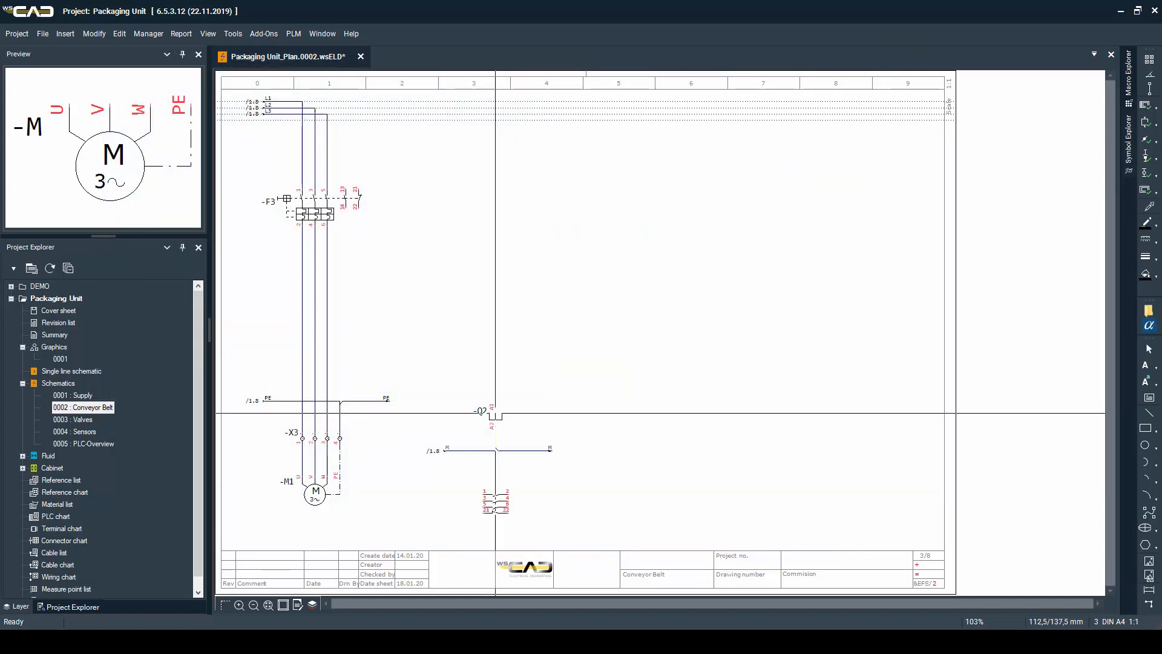
Place the main contacts 1/2/3/4/5/6 of contactor -Q2 in the motor conductors below -F3
right_click(494, 413)
click(527, 358)
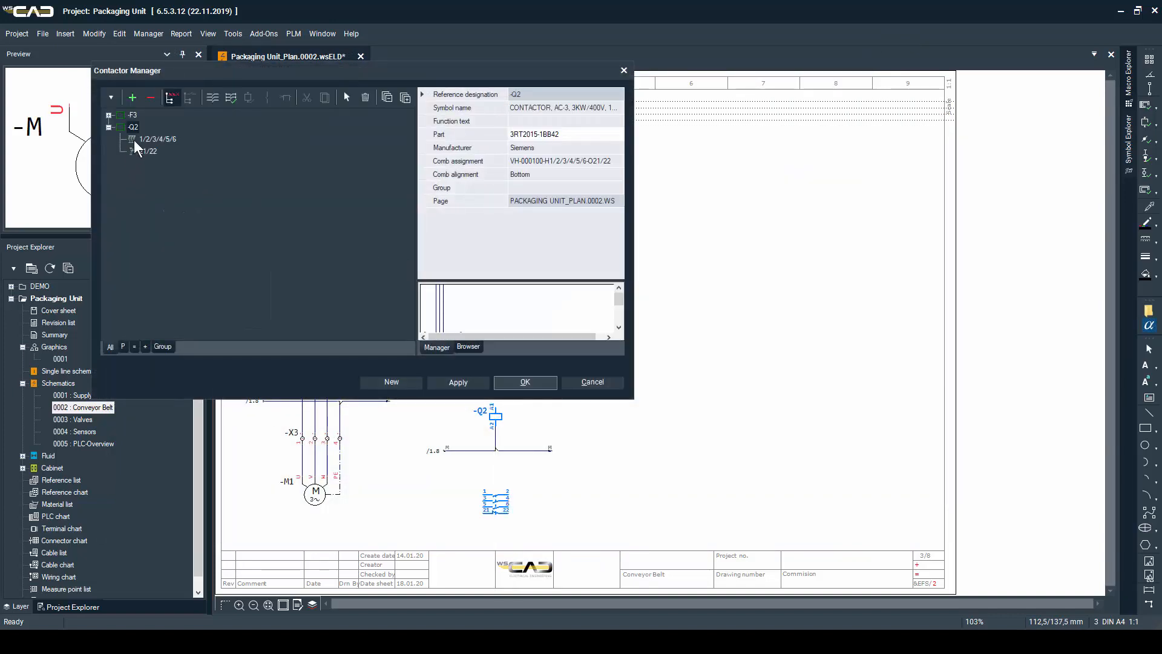
right_click(133, 140)
click(176, 260)
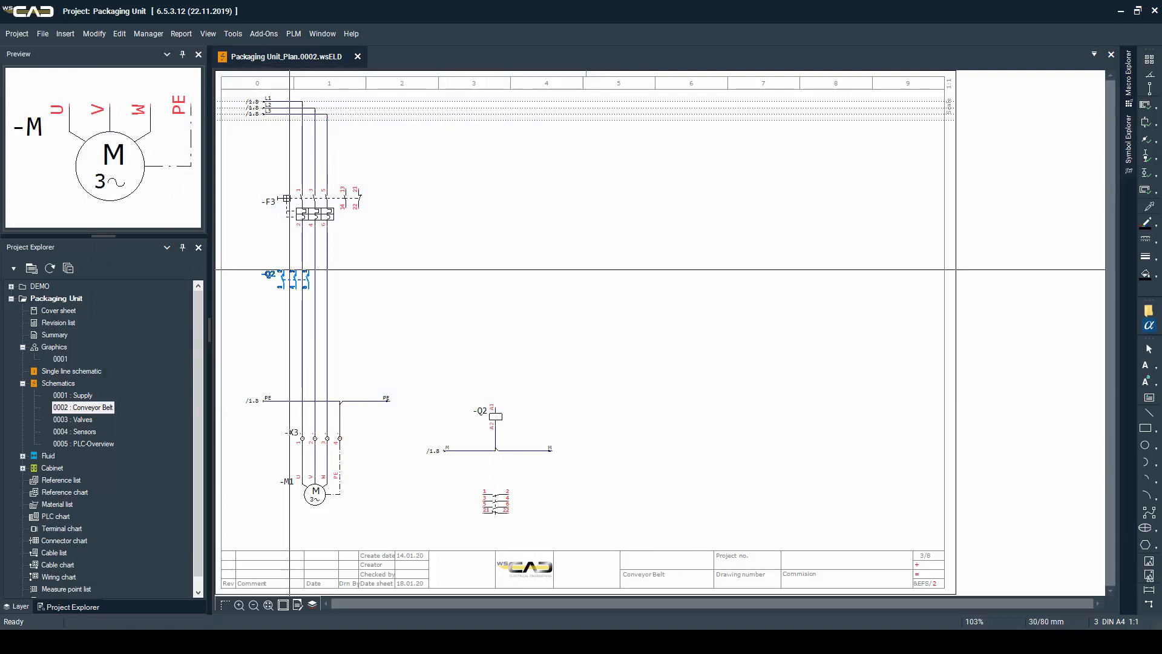
click(302, 276)
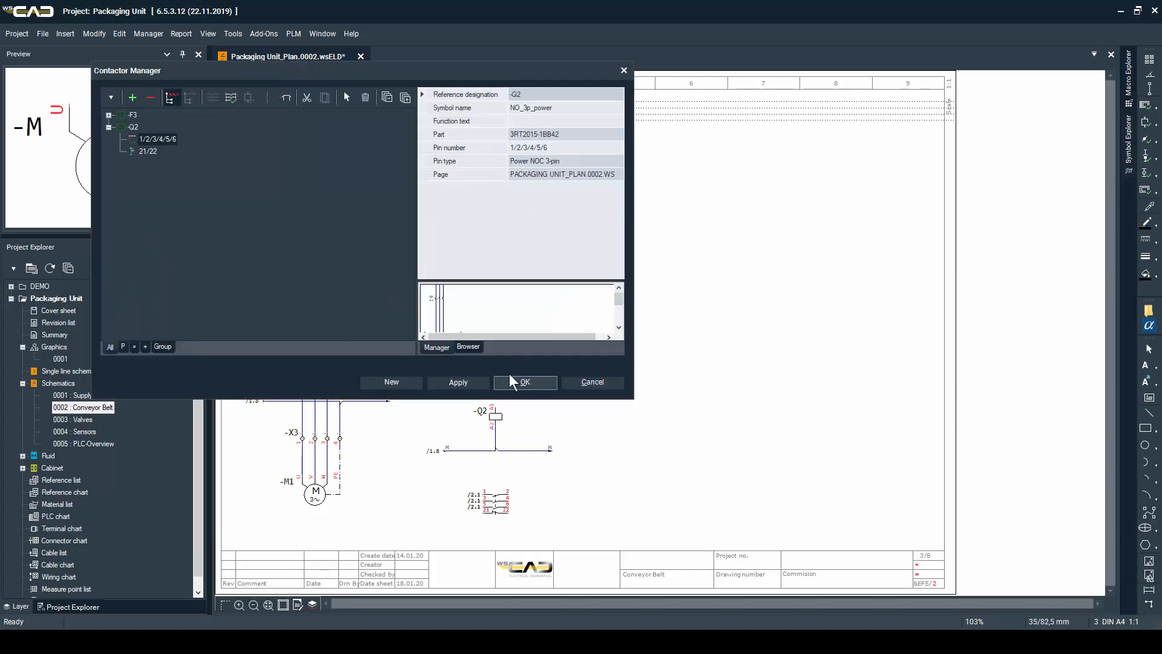
click(512, 382)
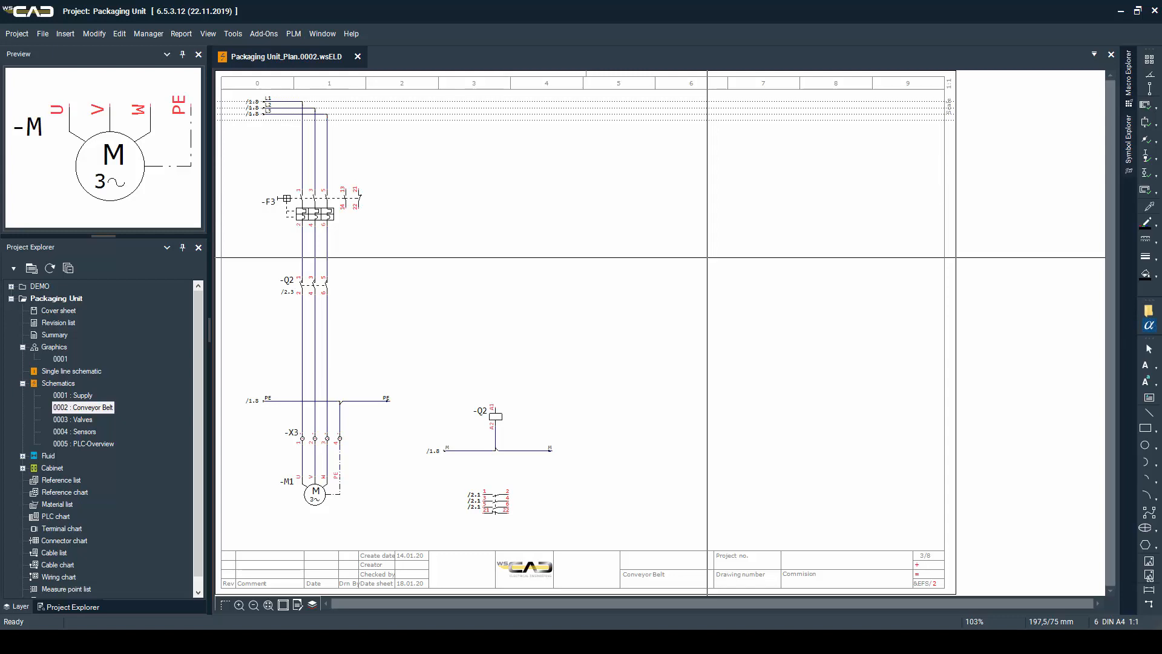
Place the Siemens pushbutton 3SB3202-0AA51 as -S1 in column 6, about level with -F3
text(3sb)
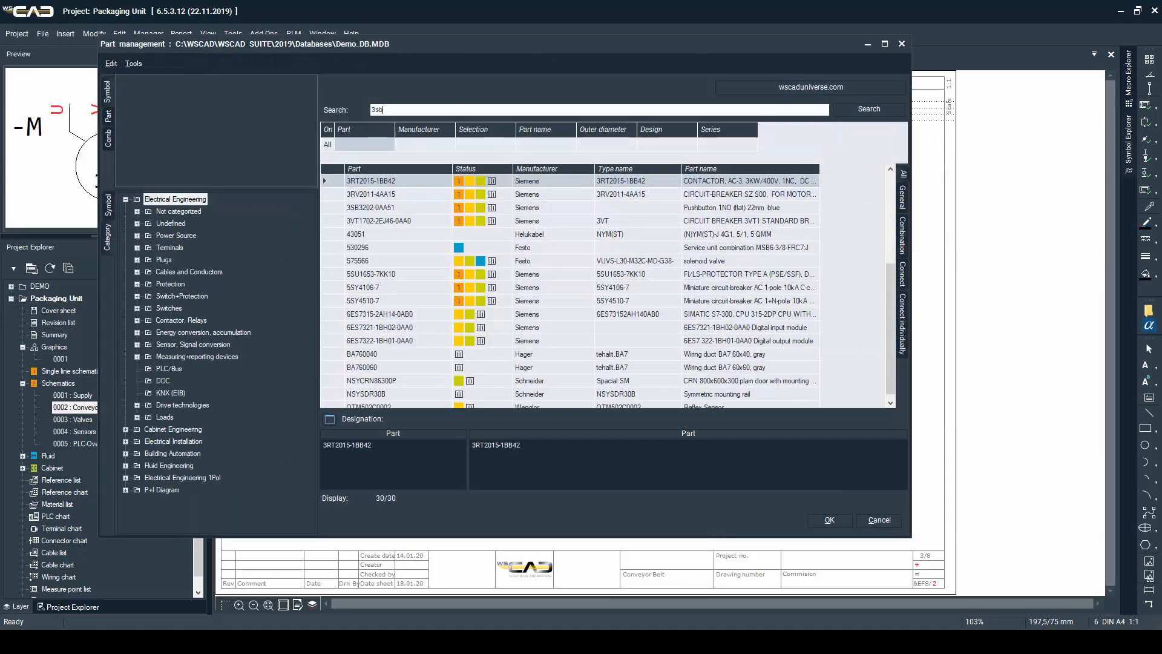
text(3)
key(Down)
key(Return)
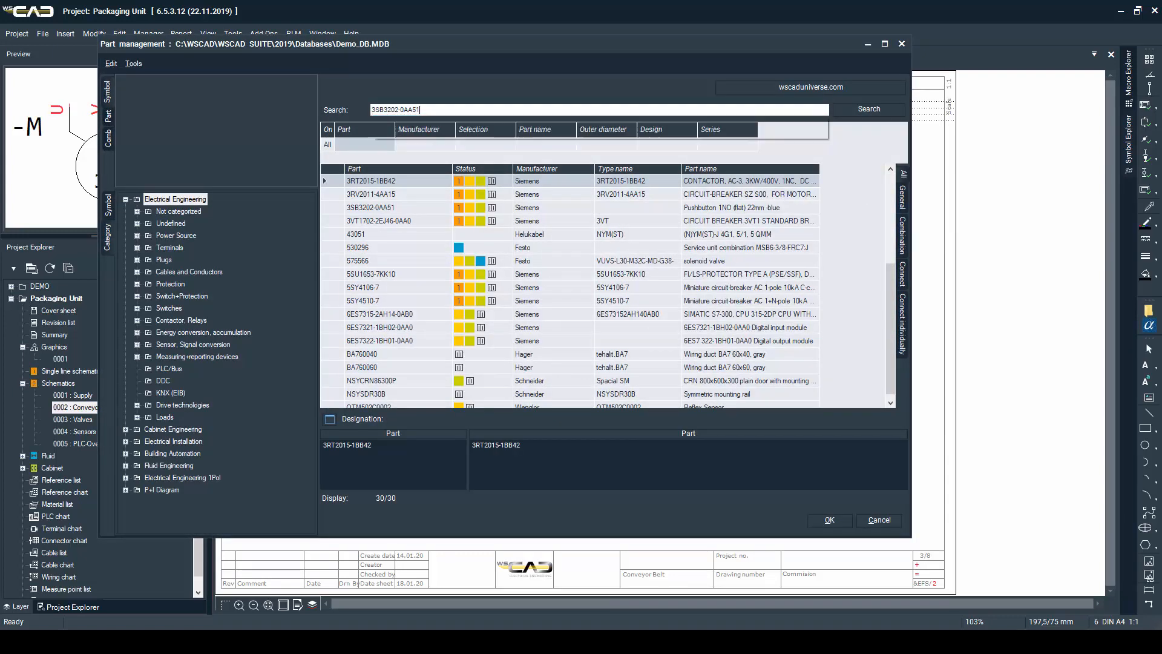
key(Return)
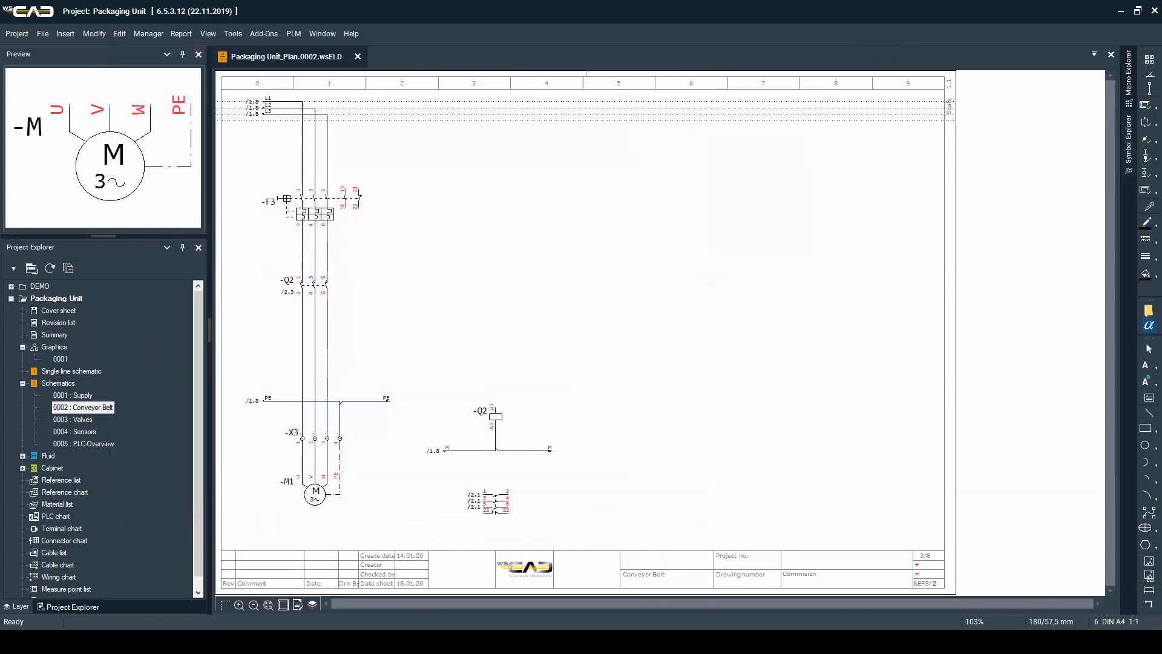
click(684, 216)
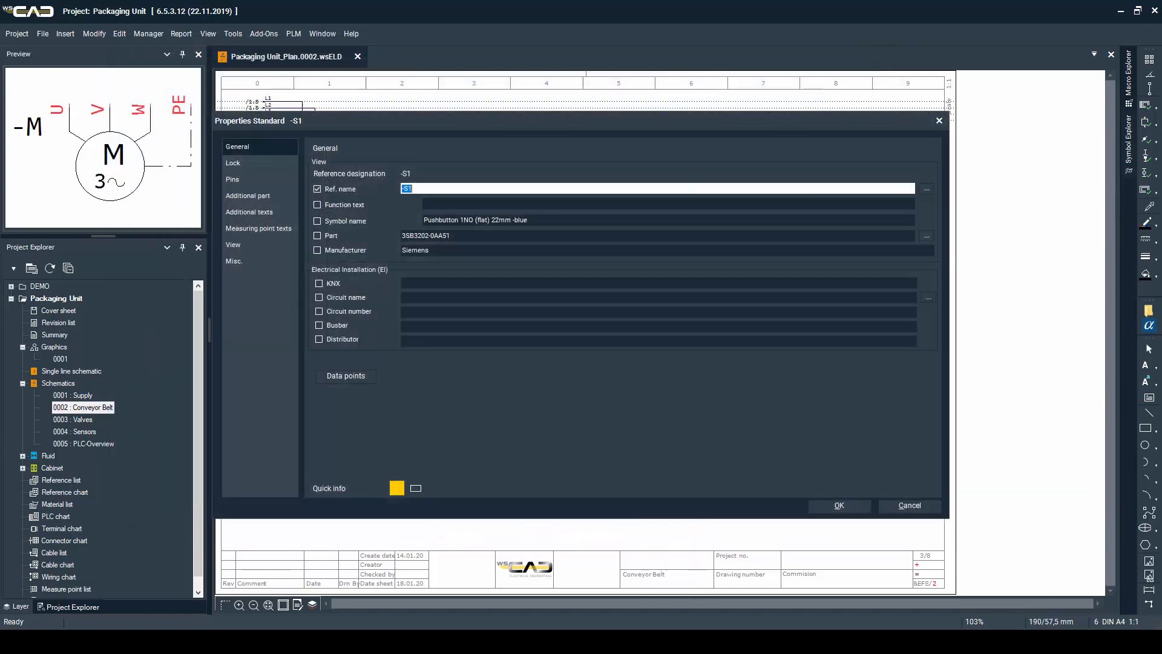
key(Return)
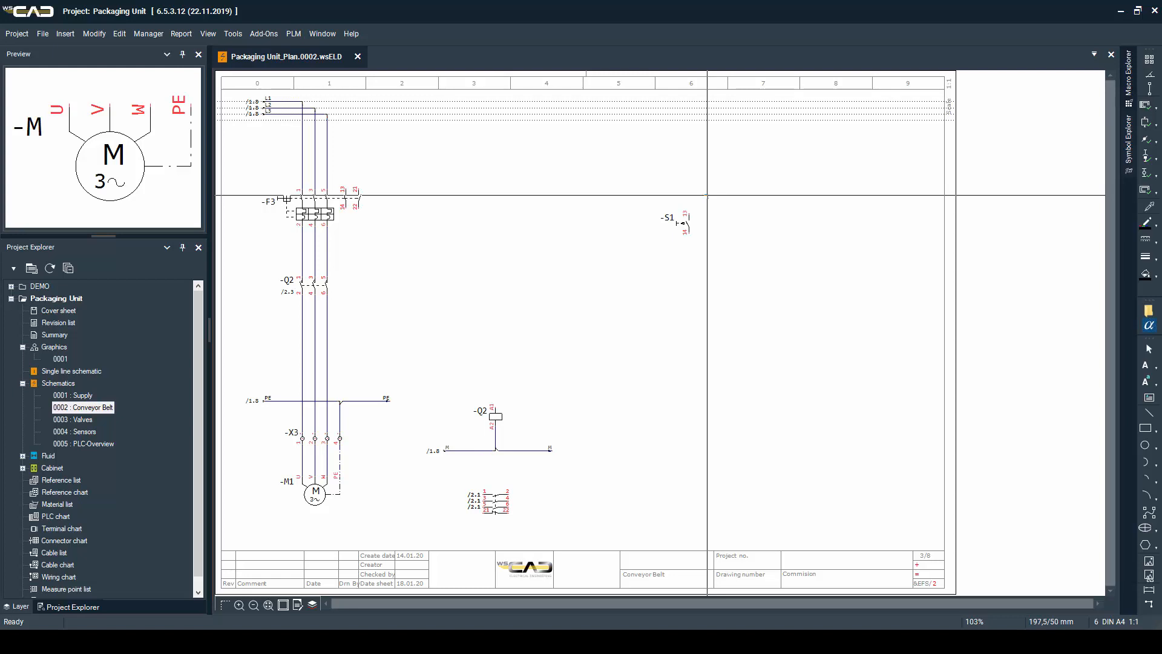
Draw the L+ potential line from column 6 to column 9 with an interruption point at each end, and wire it to the upper contact of -S1
key(w)
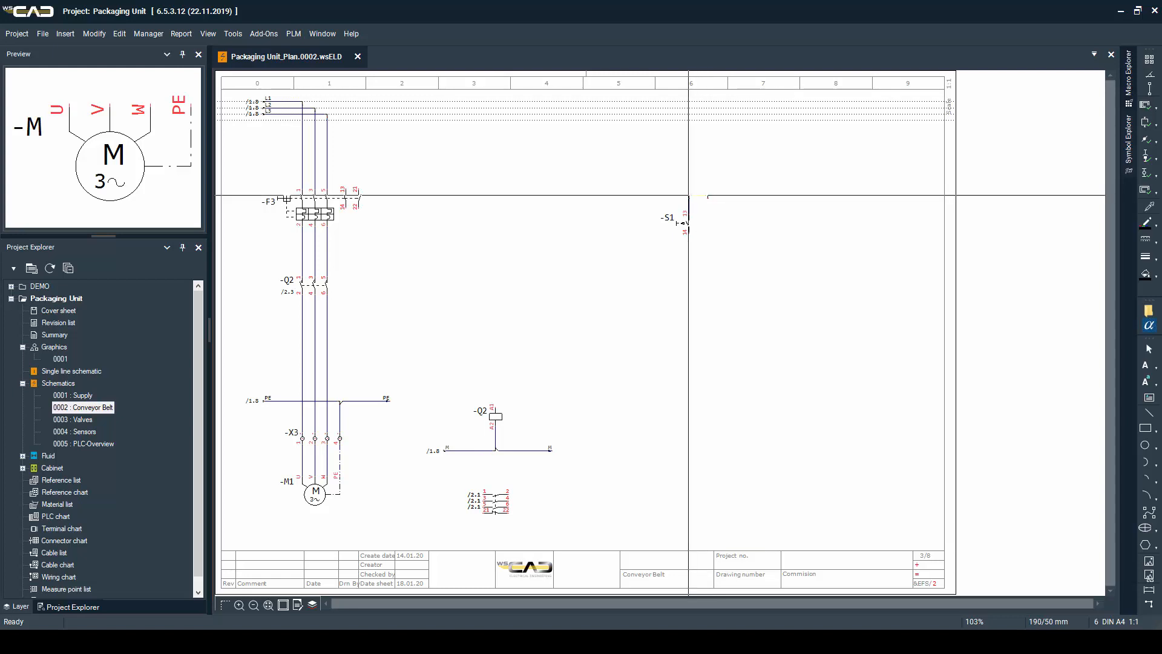
key(alt+t)
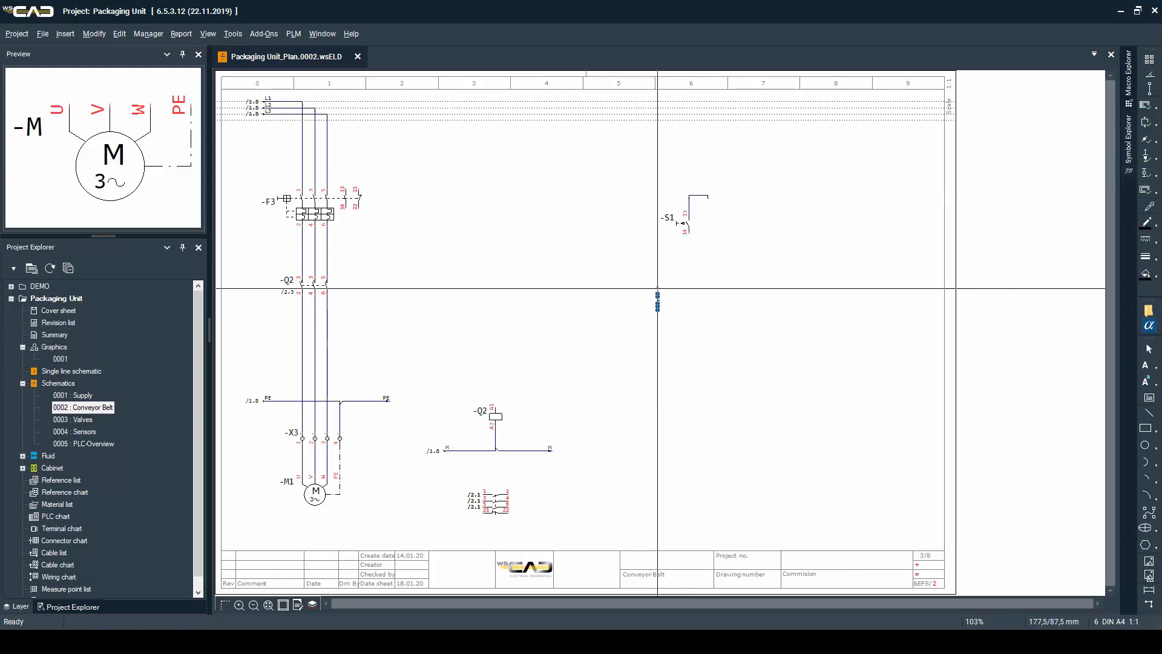
key(space)
click(657, 289)
key(Escape)
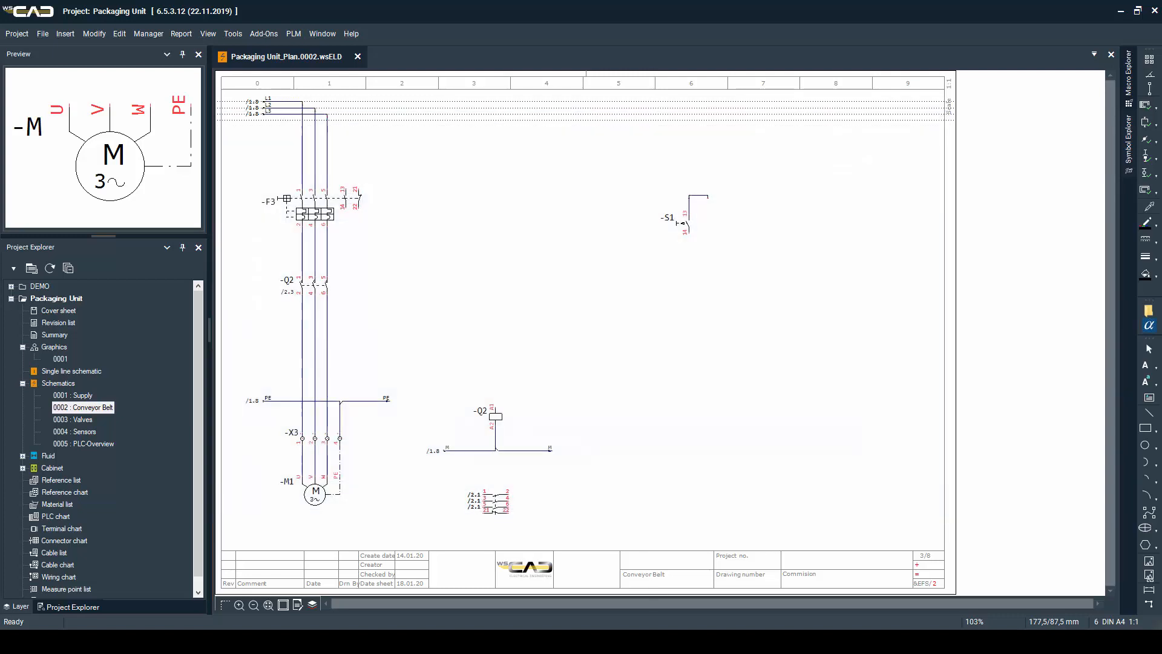
key(space)
key(space)
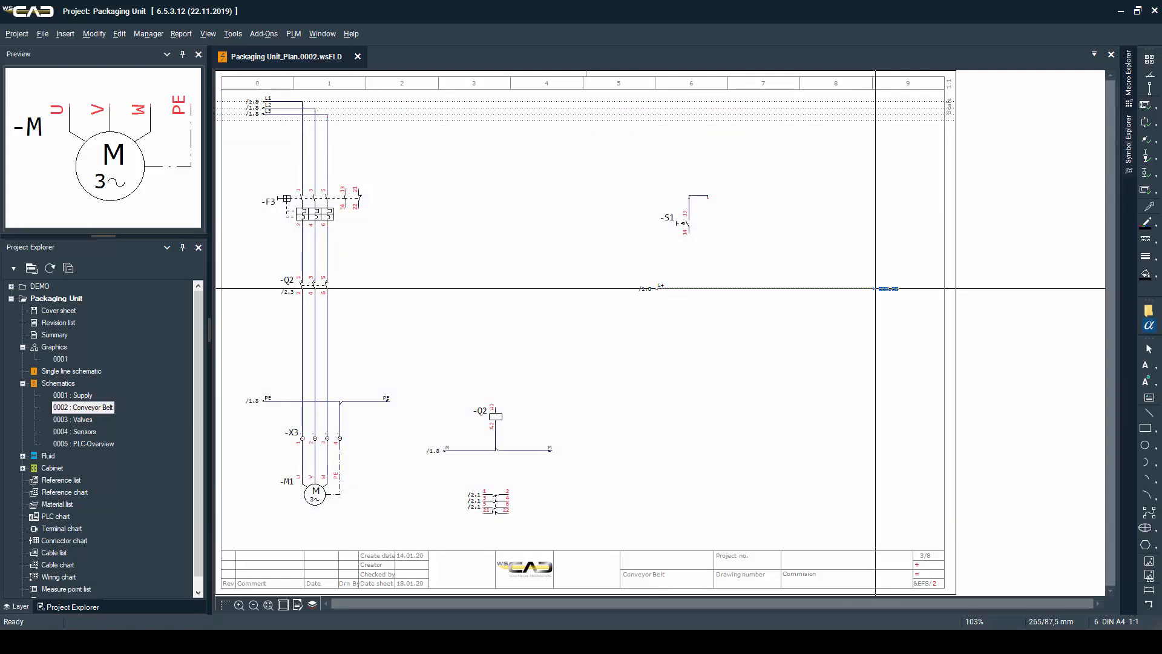
click(875, 288)
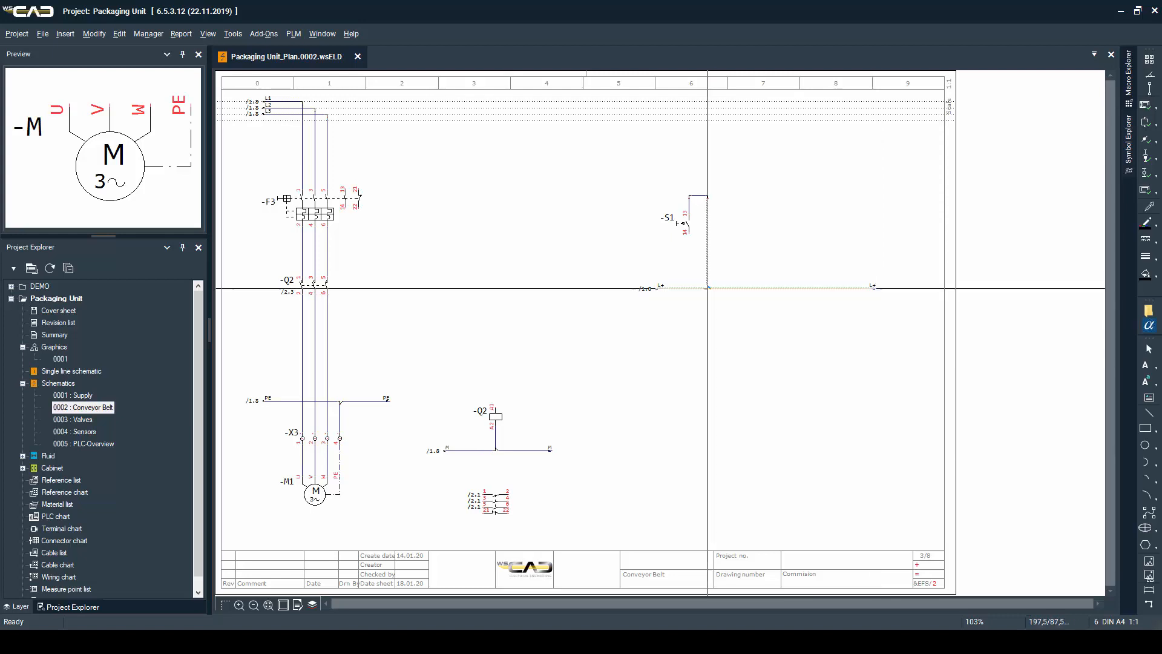
click(708, 288)
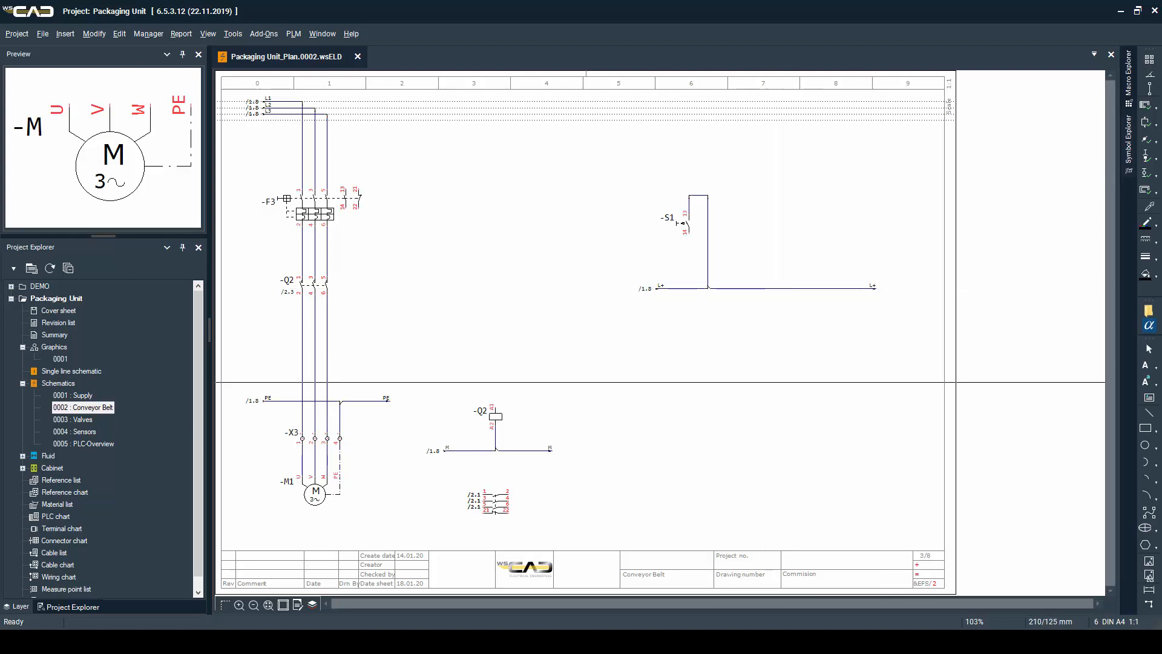
Open the PLC-Overview page and place the Siemens CPU 6ES7315-2AH14-0AB0 as a new PLC device, starting in column 2
double_click(79, 444)
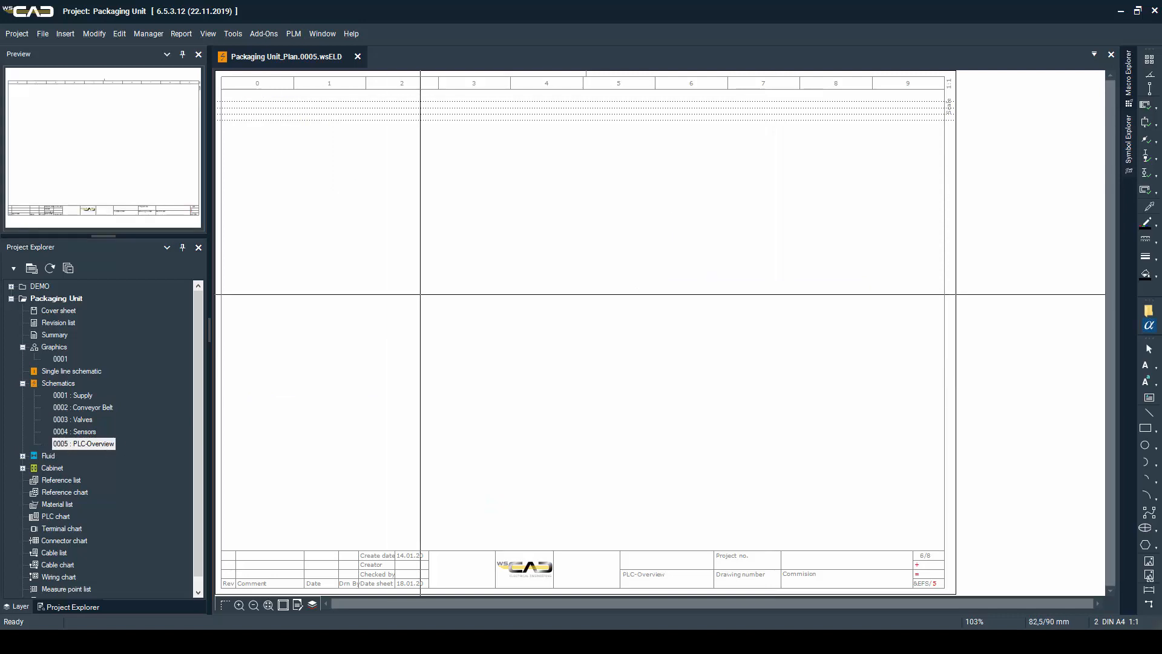
key(F3)
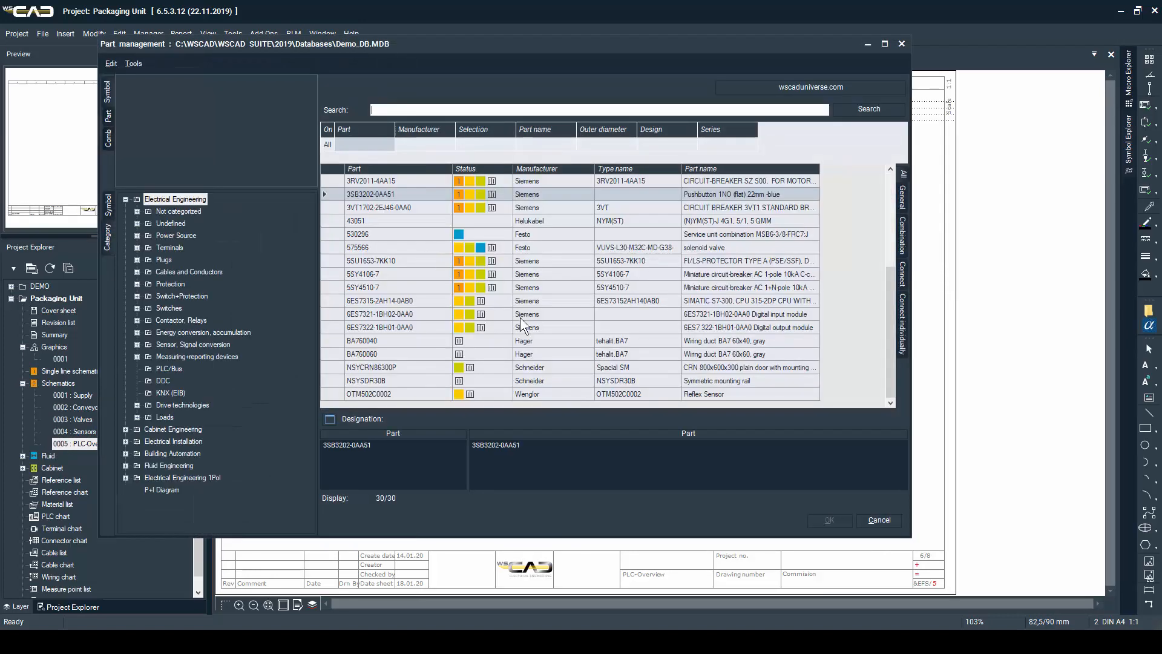
double_click(666, 301)
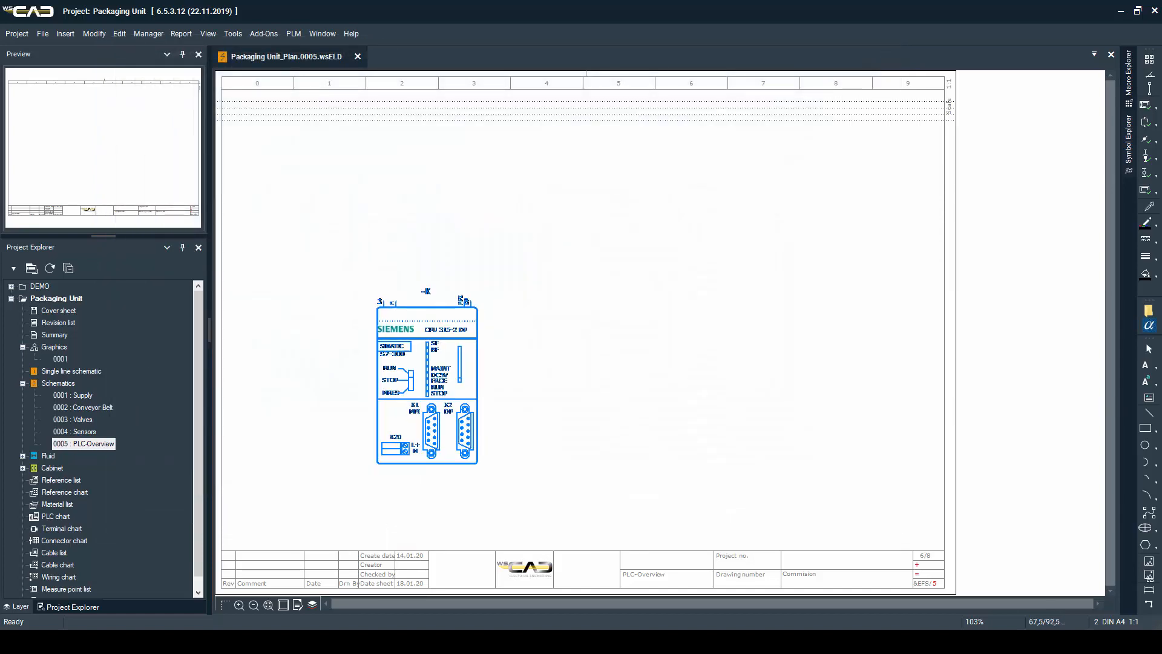
click(377, 271)
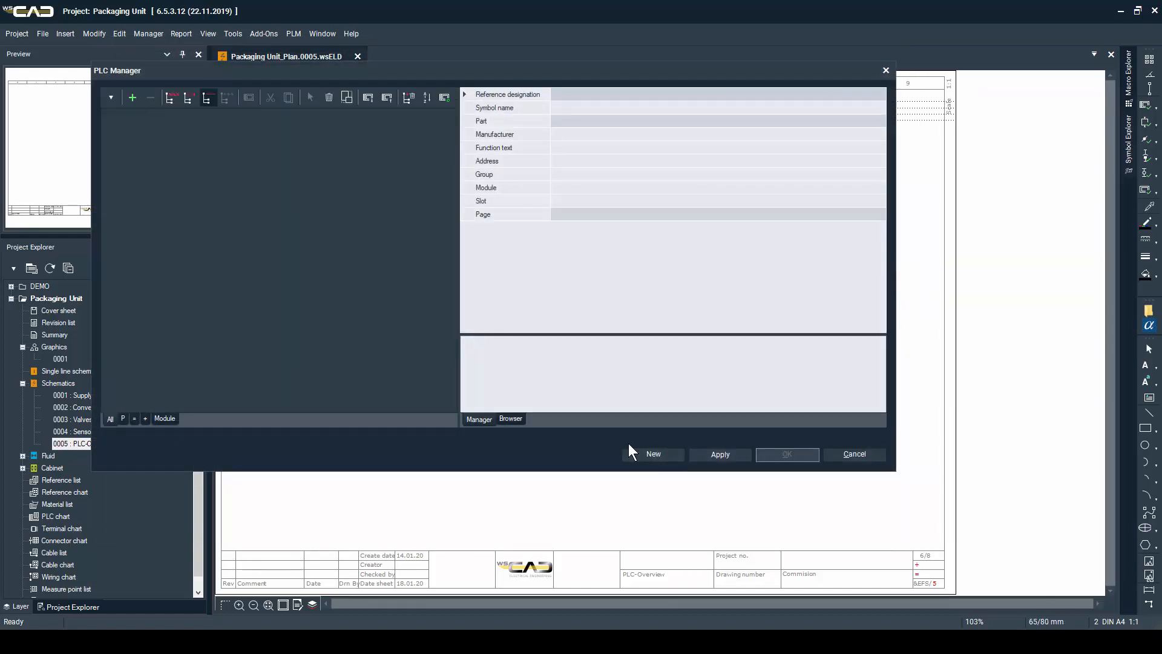
click(653, 454)
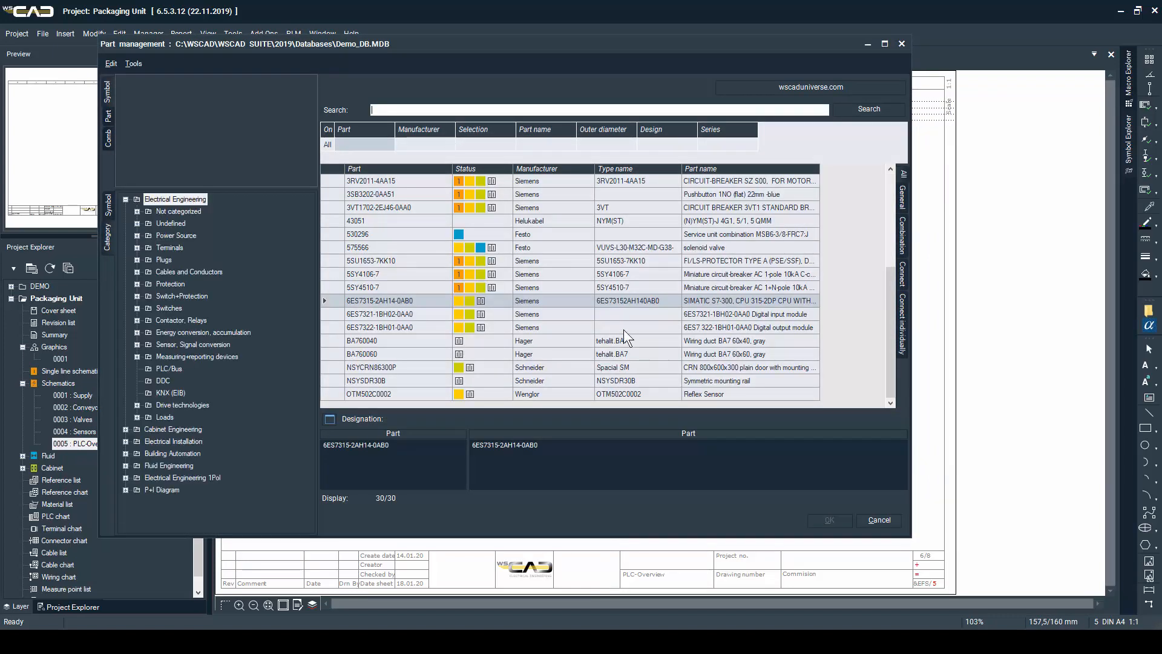
Place the Siemens digital input module 6ES7321-1BH02-0AA0 as a new device directly against the right edge of the CPU
click(609, 314)
double_click(608, 314)
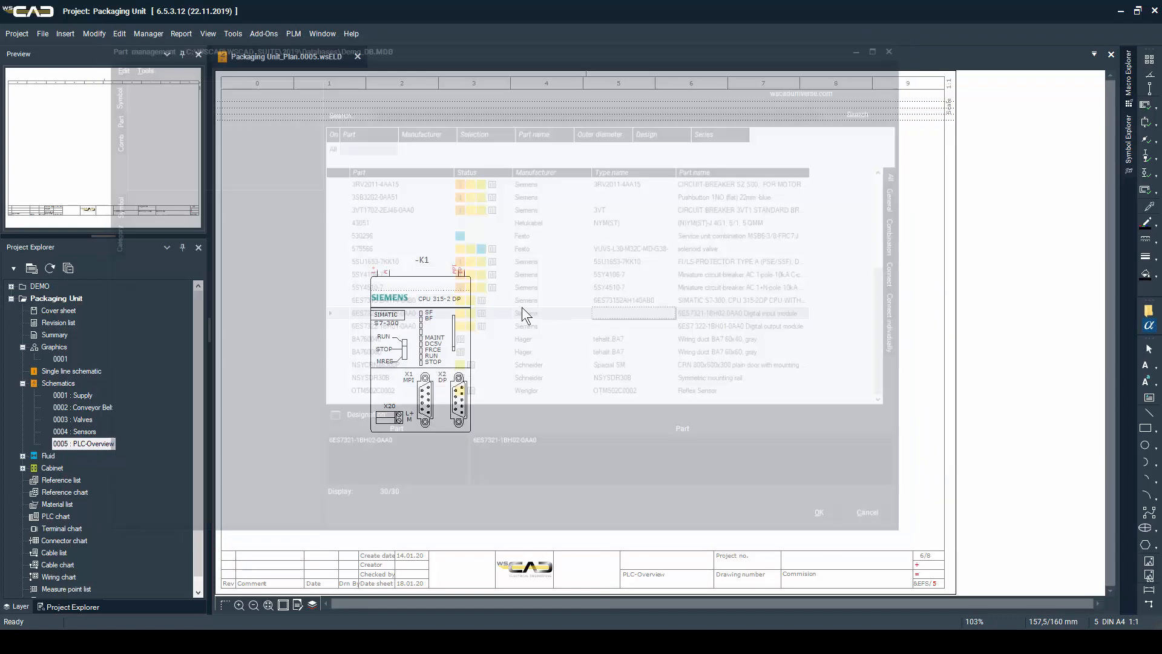
click(473, 272)
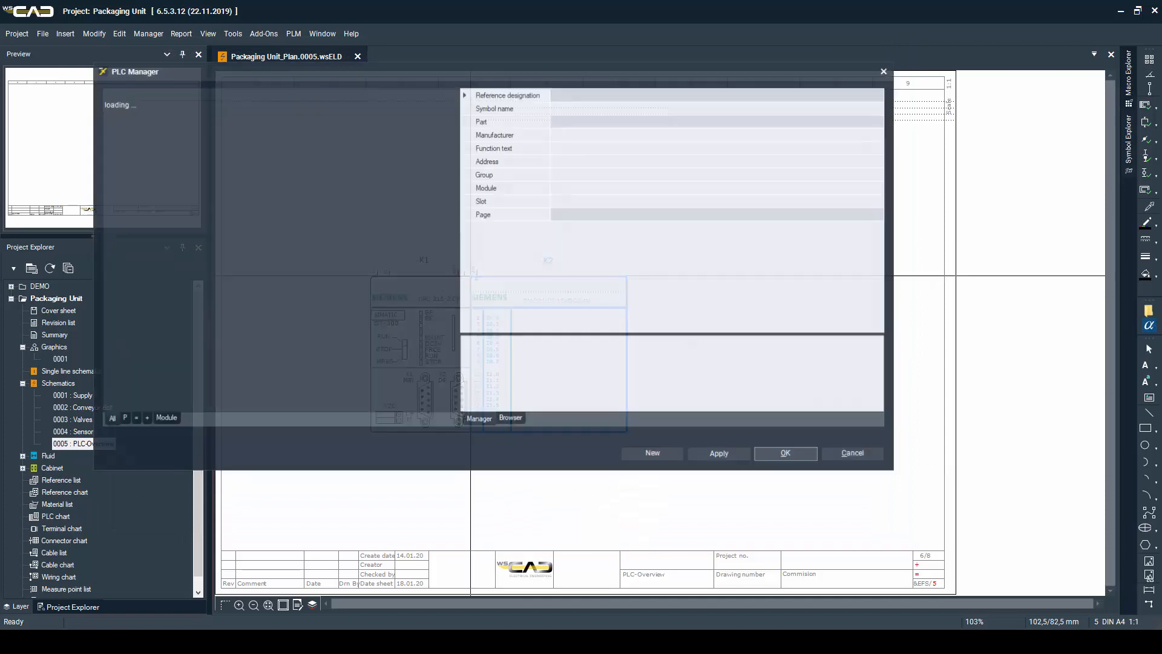
click(653, 453)
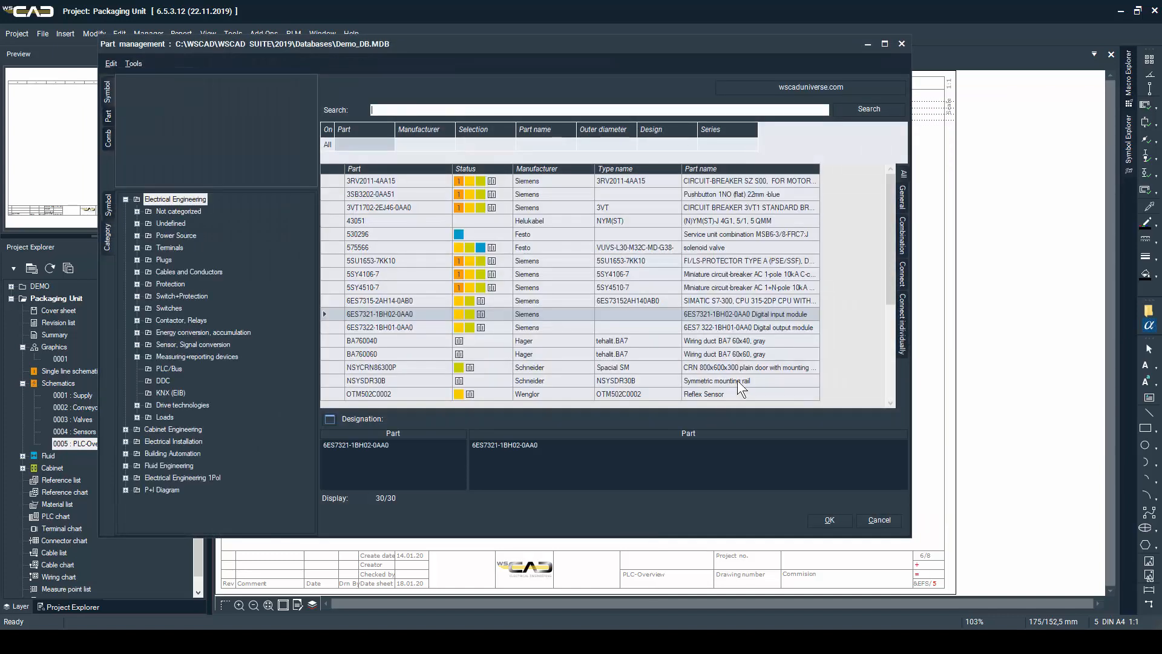
Place the Siemens digital output module 6ES7322-1BH01-0AA0 as a new device directly against the right edge of the input module
double_click(726, 329)
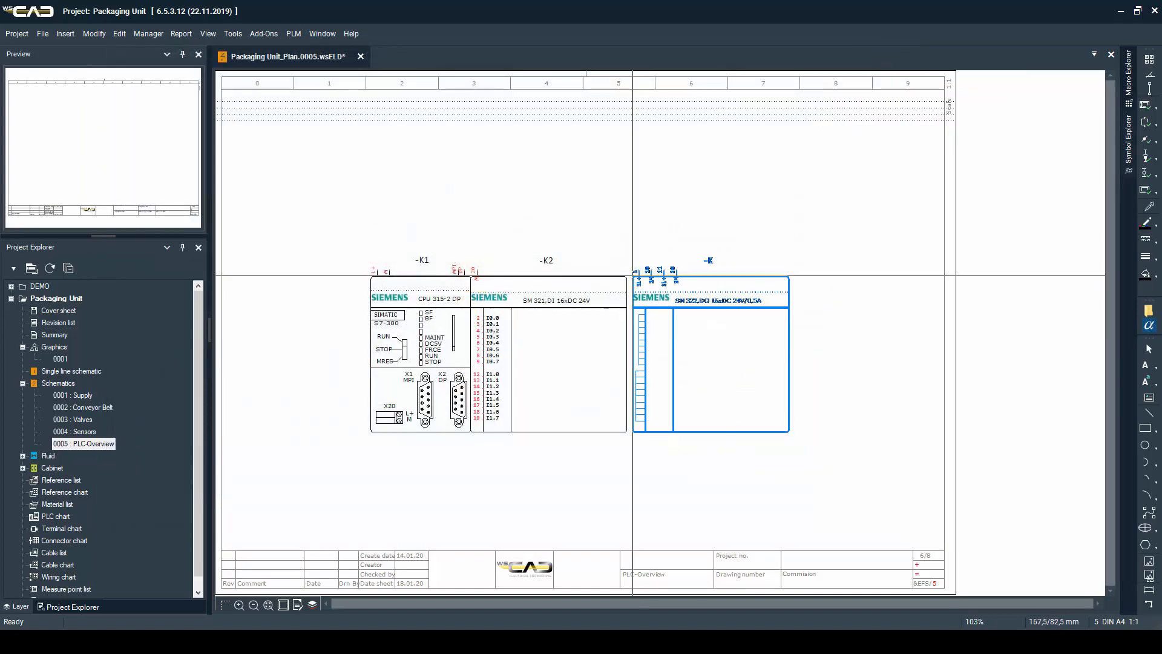
click(626, 275)
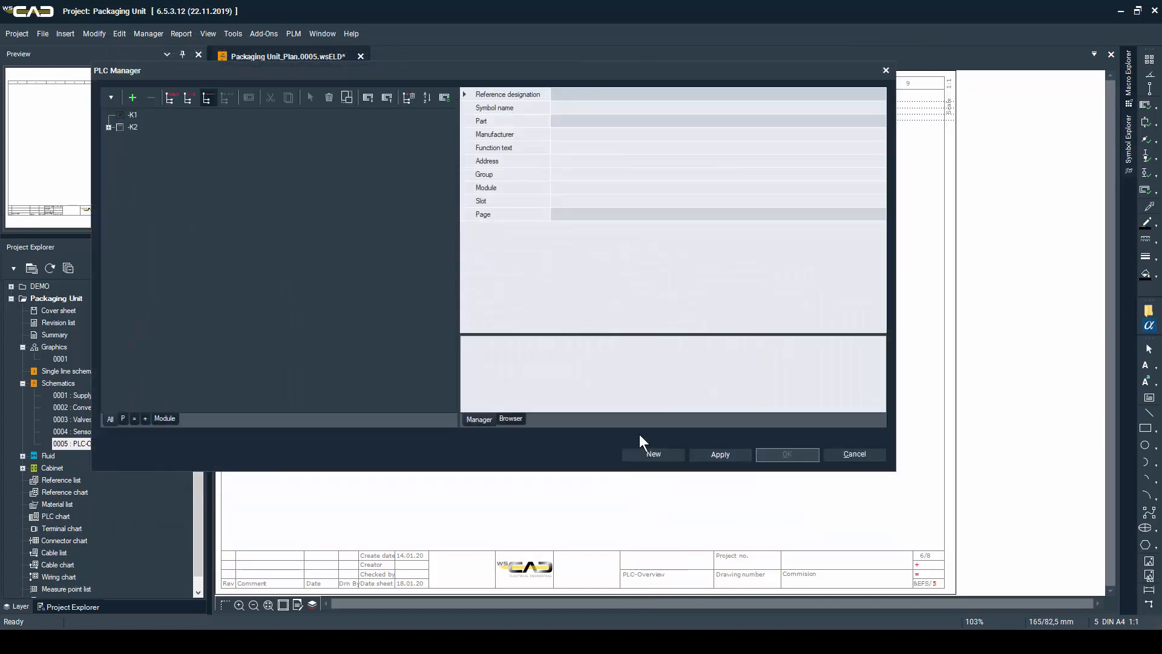
click(641, 456)
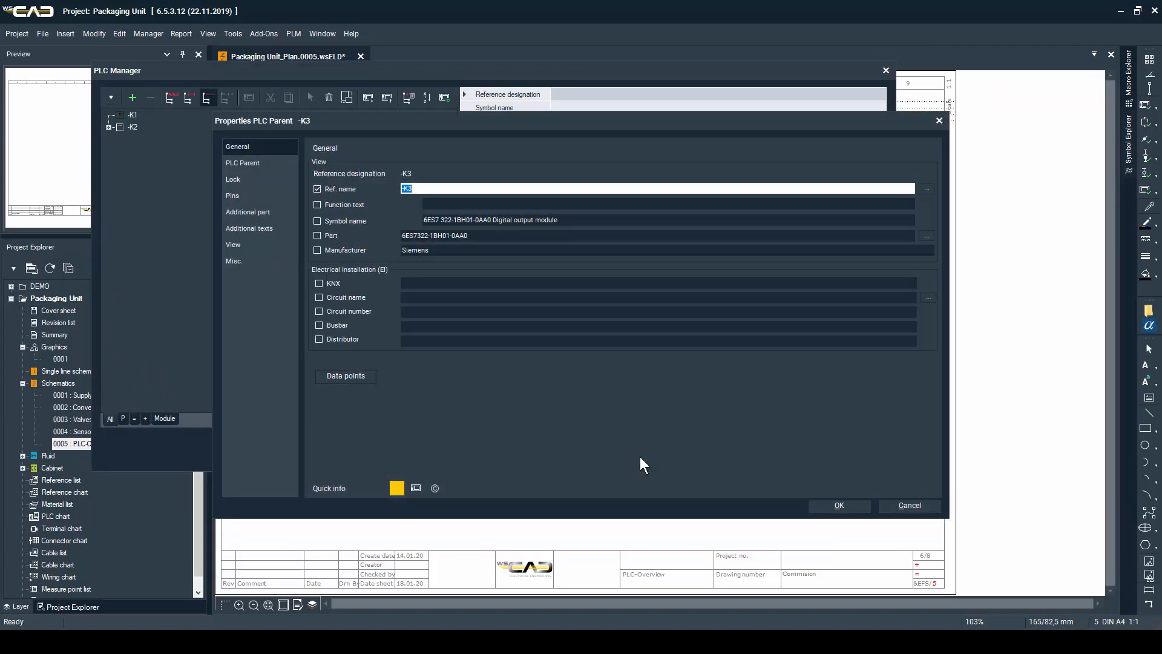
key(Return)
key(Return)
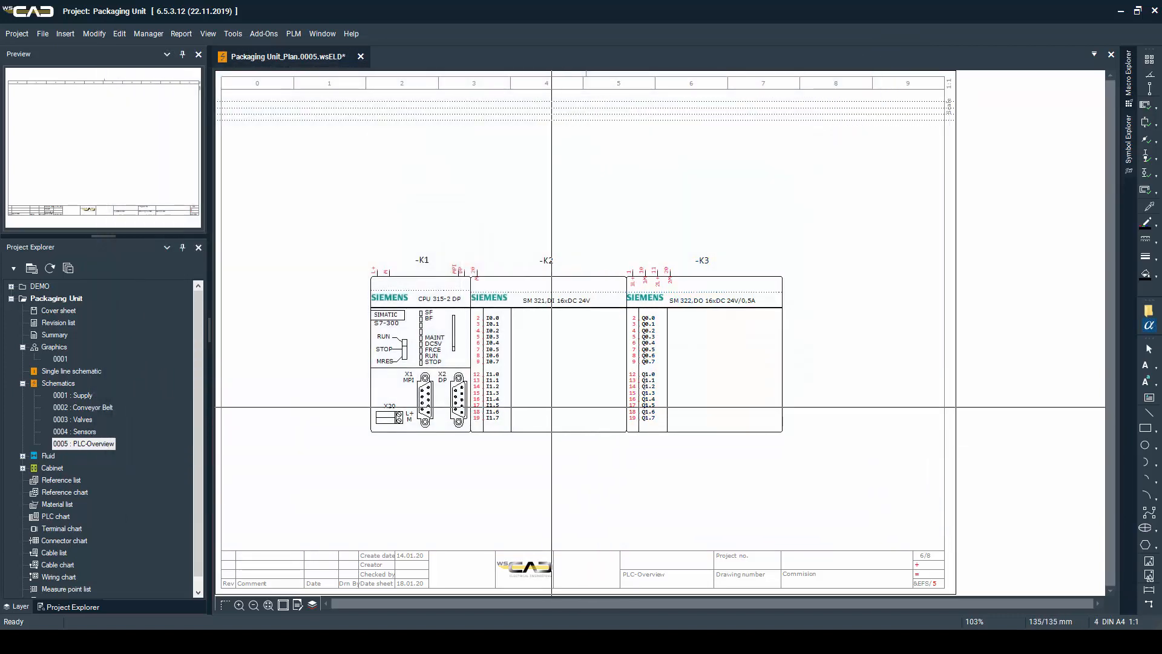
In the PLC Manager, comment input I0.0 of -K2 as "Conveyor Belt ON" and input I0.1 as "Conveyor Belt OFF"
right_click(551, 407)
click(579, 344)
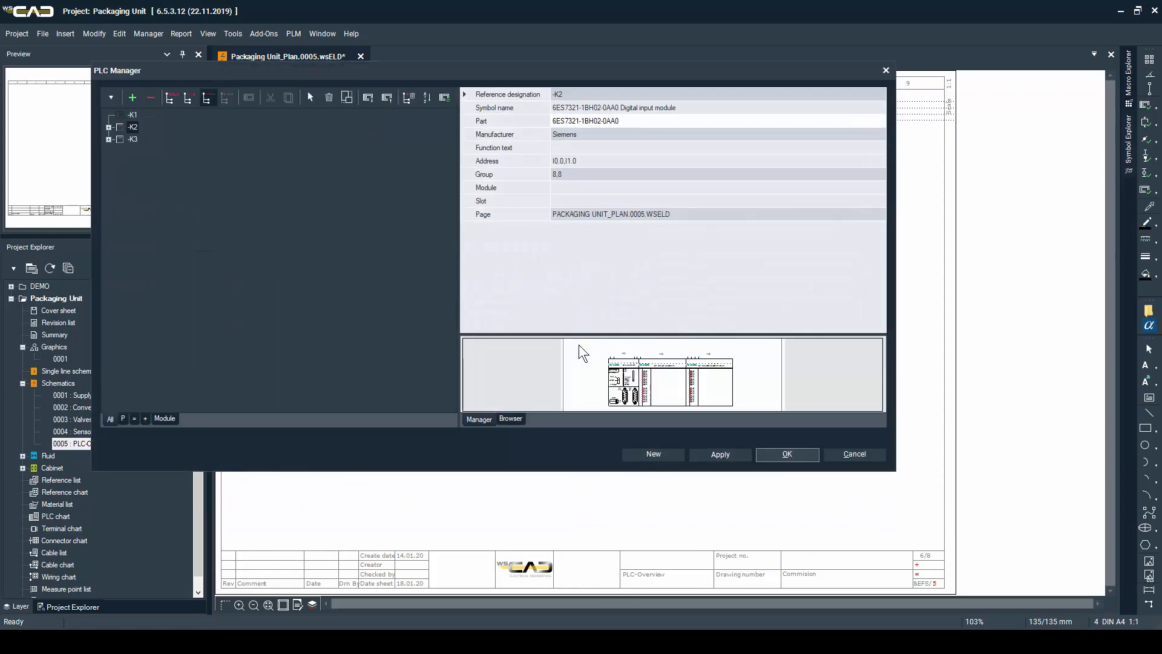
click(110, 127)
click(109, 164)
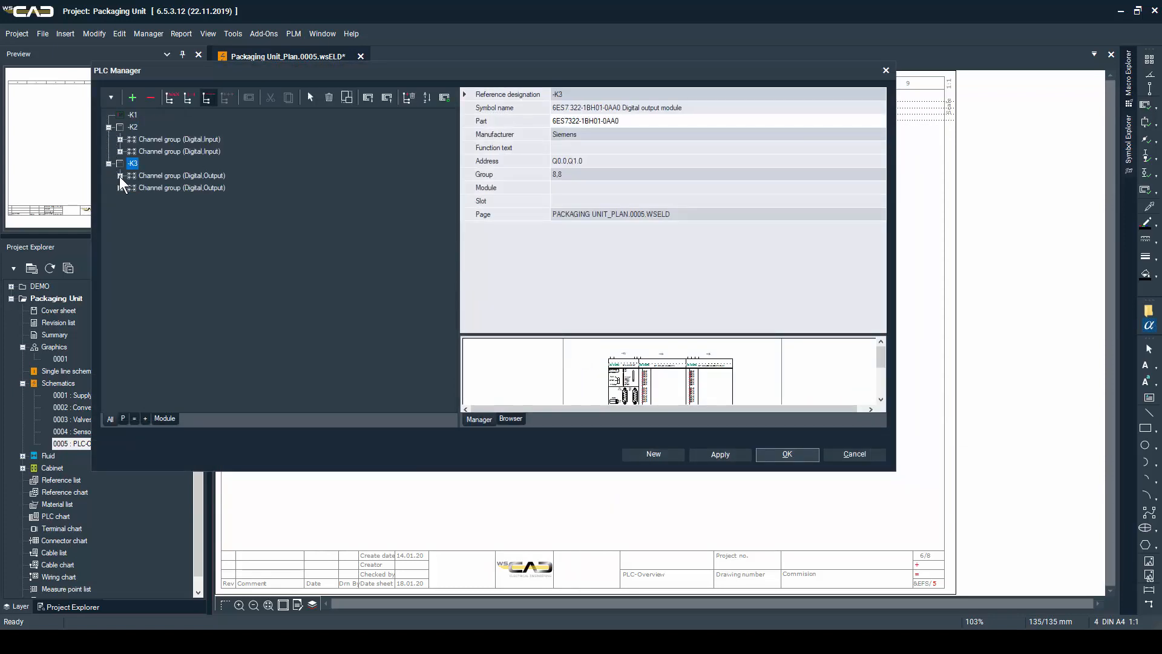
click(133, 128)
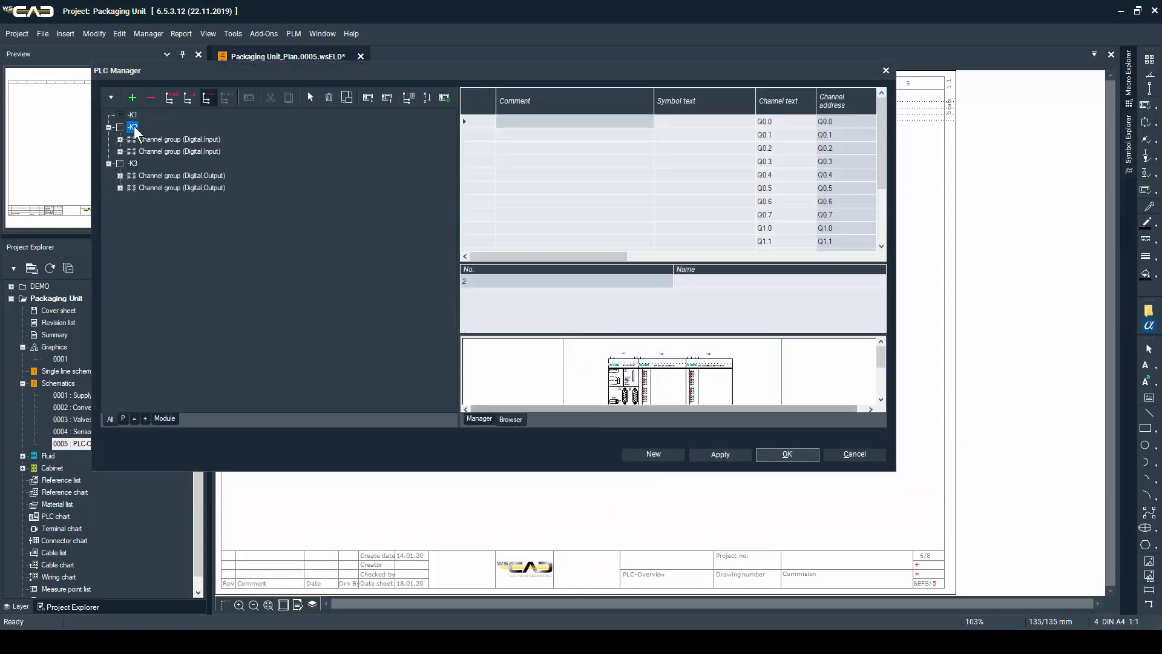
click(564, 123)
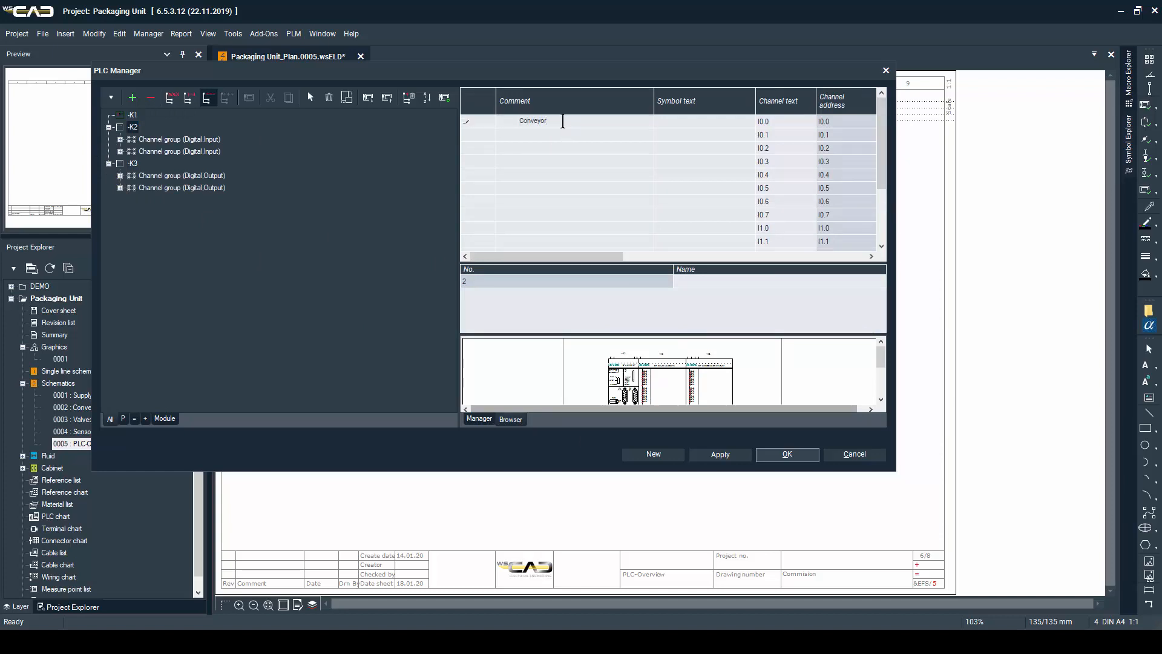
text(Conveyor Belt ON)
key(Return)
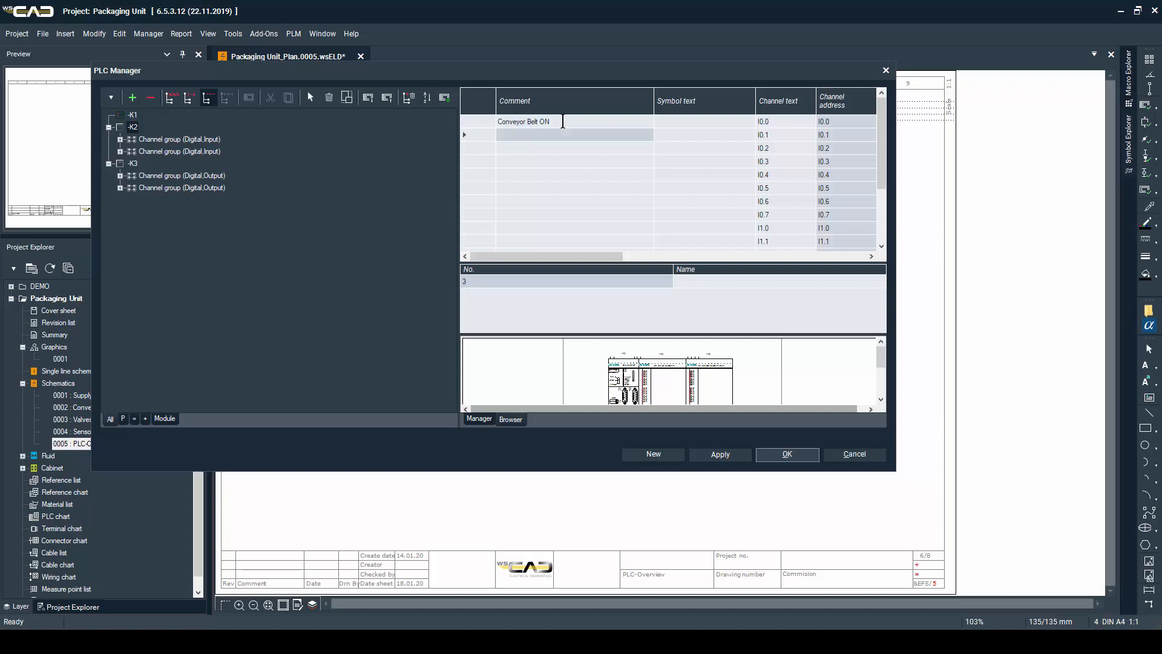
text(Conv)
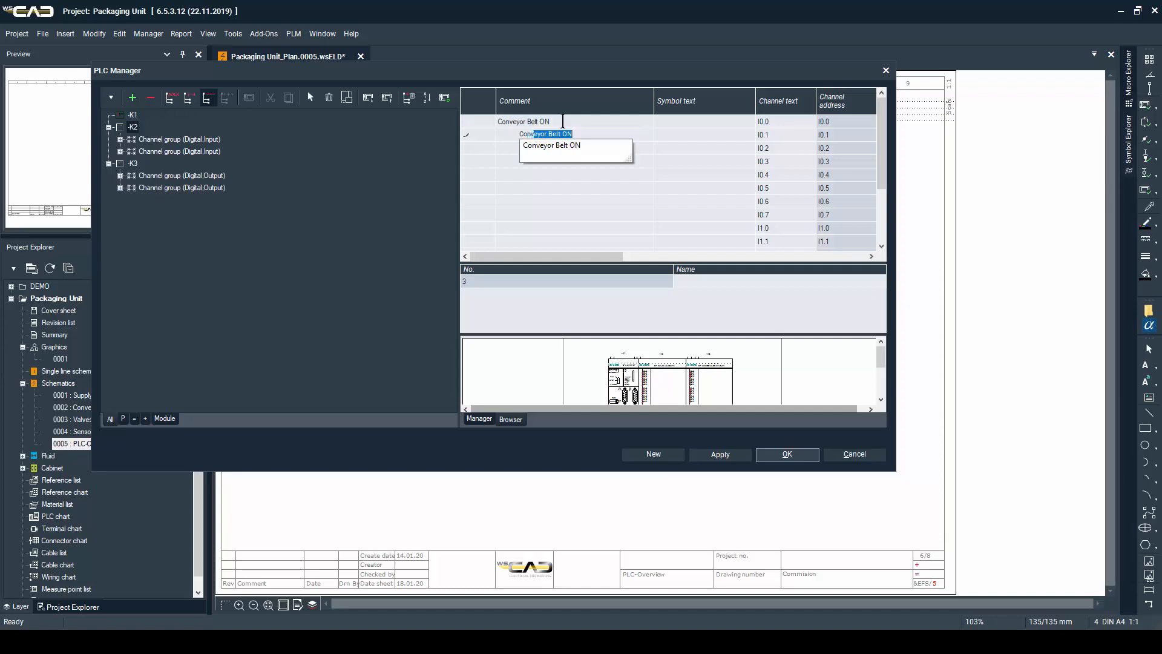
text(N)
key(Return)
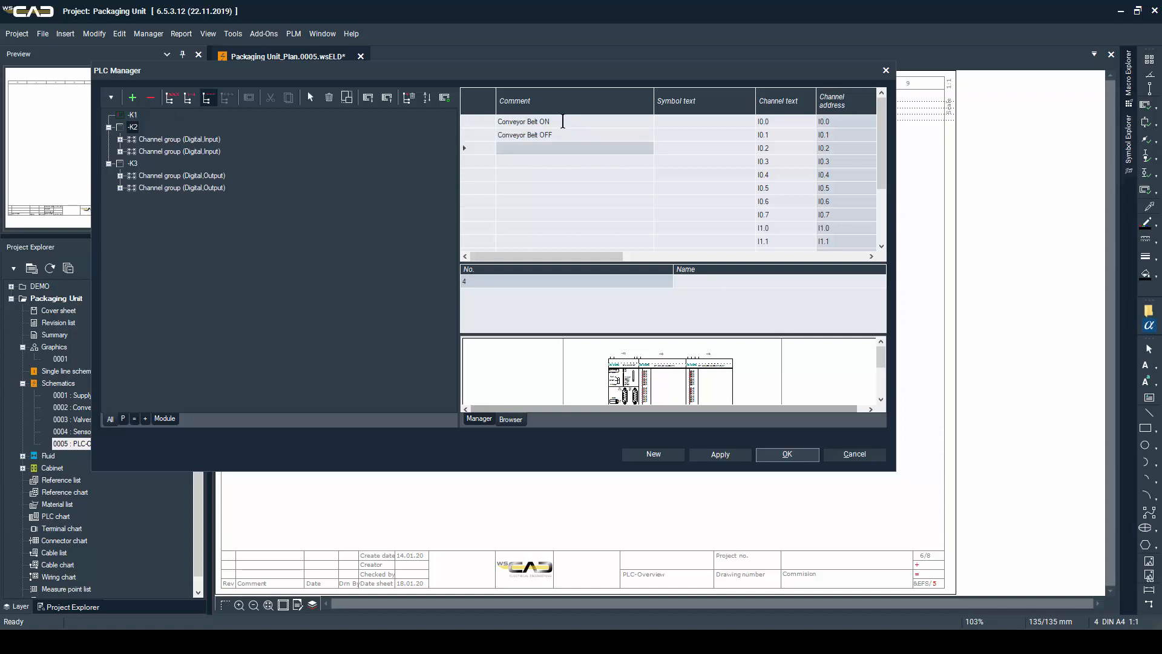
Comment output Q0.0 of module -K3 as "Conveyor Belt ON/OFF"
click(182, 175)
click(519, 121)
text(Conveyor Belt ON/OFF)
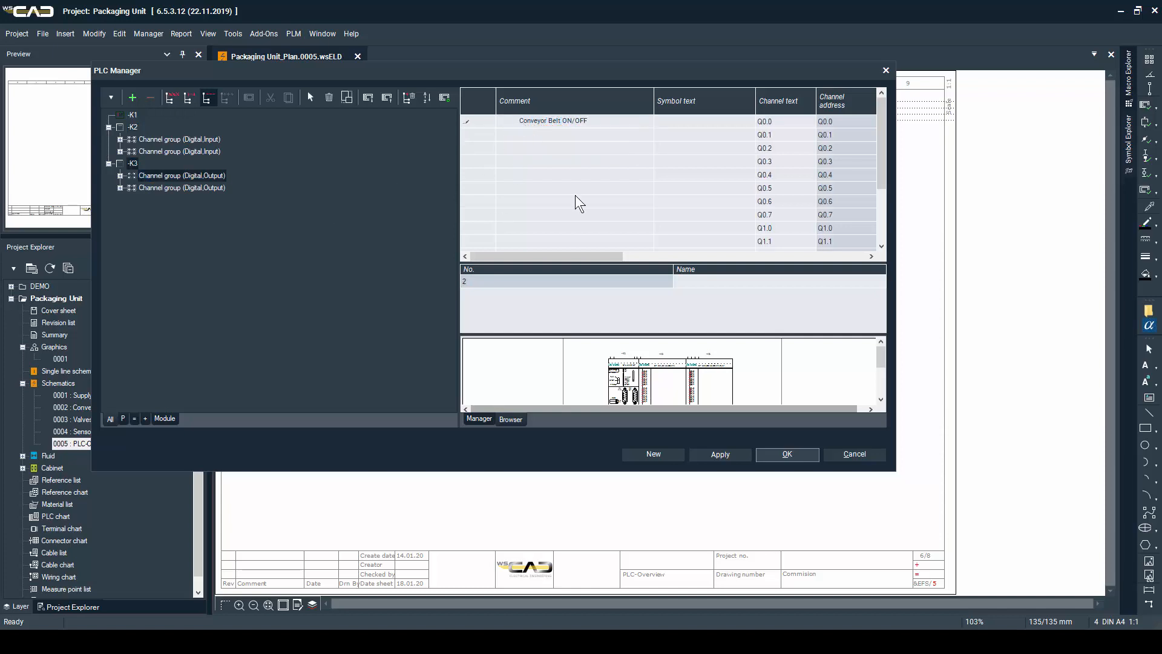
Comment outputs Q1.0 to Q1.3 of -K3 as "Grab Lid", "Release Lid", "Apply label" and "Retract label", and apply the PLC Manager entries
click(599, 229)
text(Grab Lid)
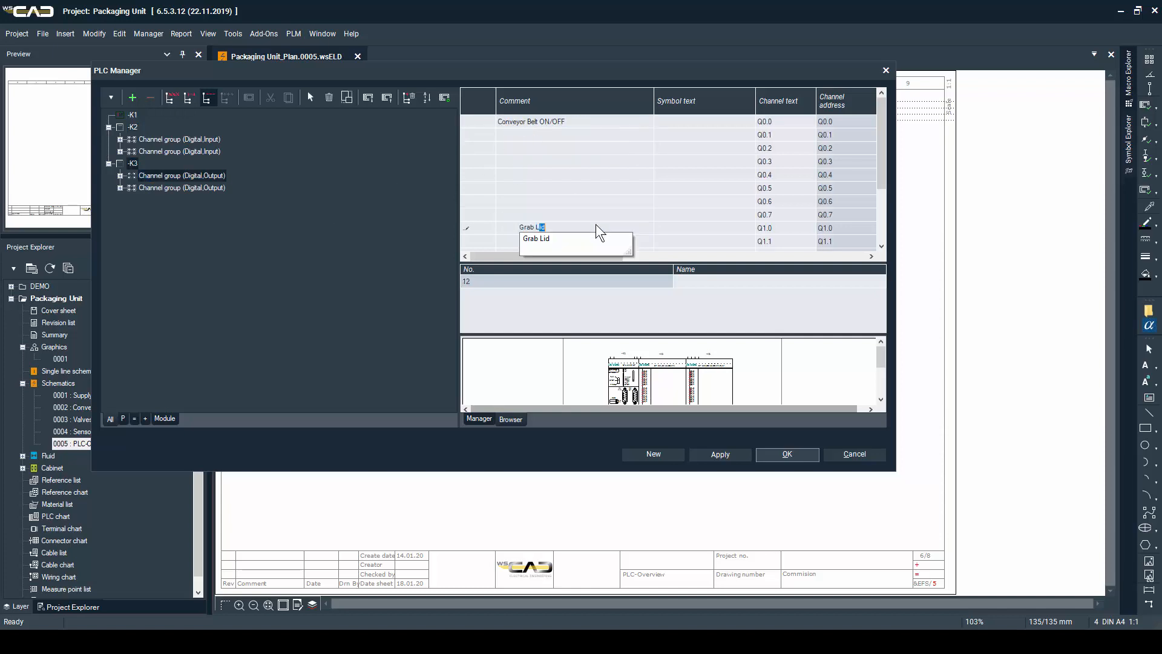
key(Return)
text(Release Lid)
key(Return)
text(Apply label)
key(Return)
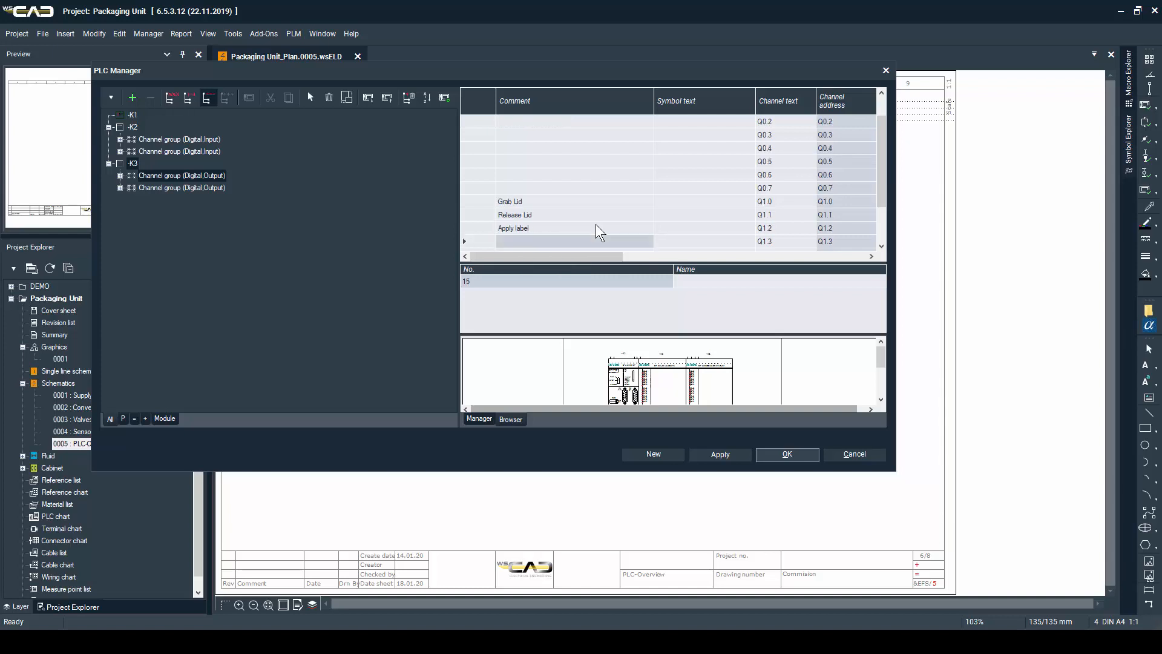
text(Retract label)
key(Return)
click(788, 455)
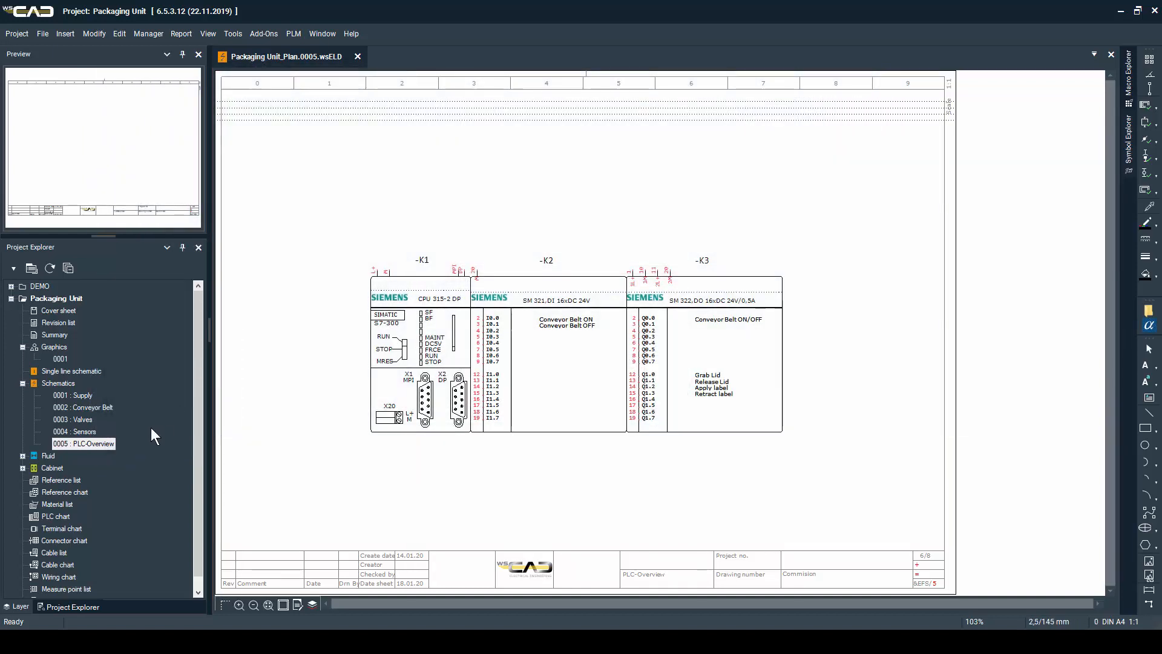
Open schematic page 0002 Conveyor Belt and bring up the PLC Manager
double_click(99, 408)
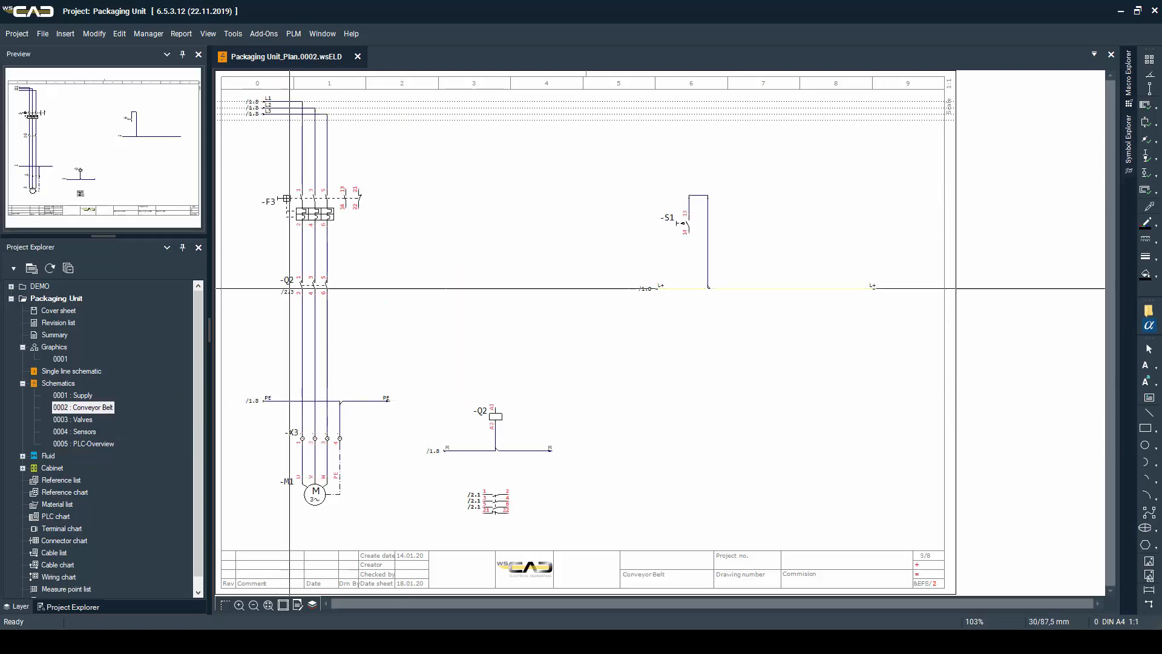
click(153, 32)
click(164, 72)
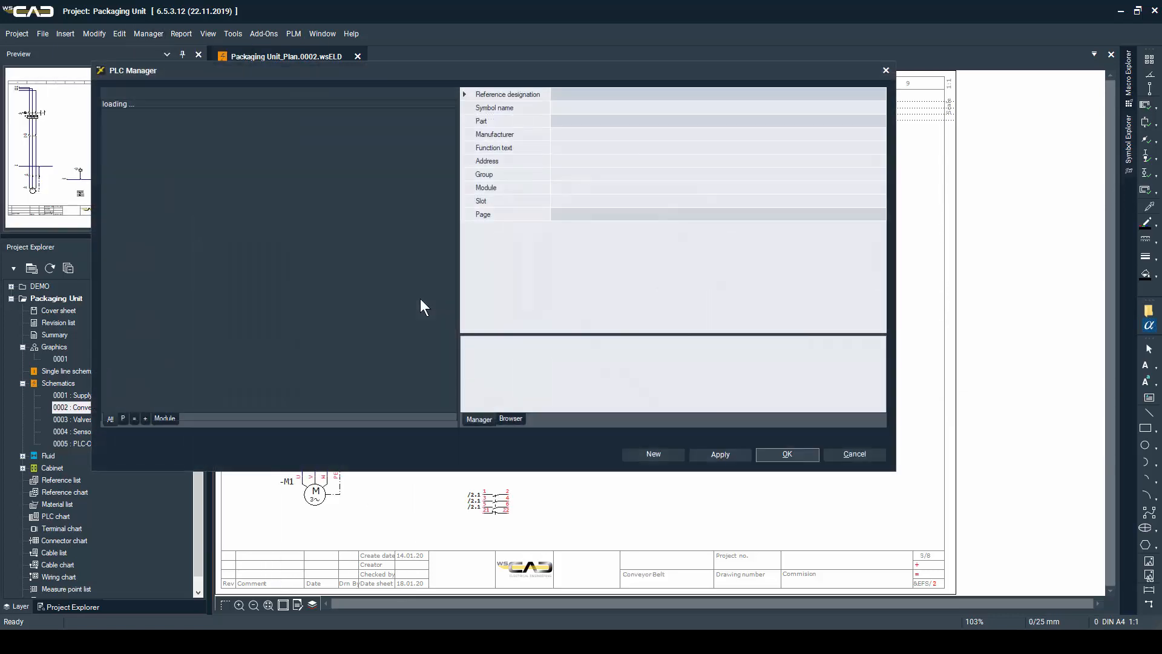
Automatically create one PLC child element for inputs I0.0 and I0.1 of -K2 and place it below the L+ line, with I0.0 under -S1
click(110, 127)
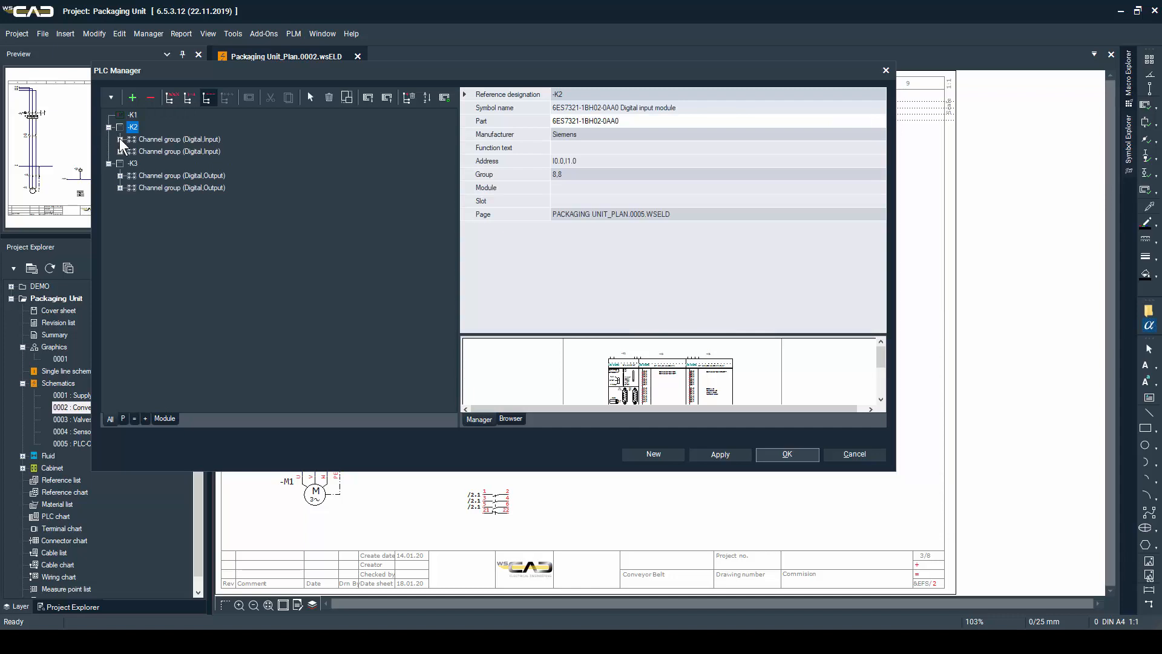
click(120, 139)
click(180, 151)
right_click(180, 157)
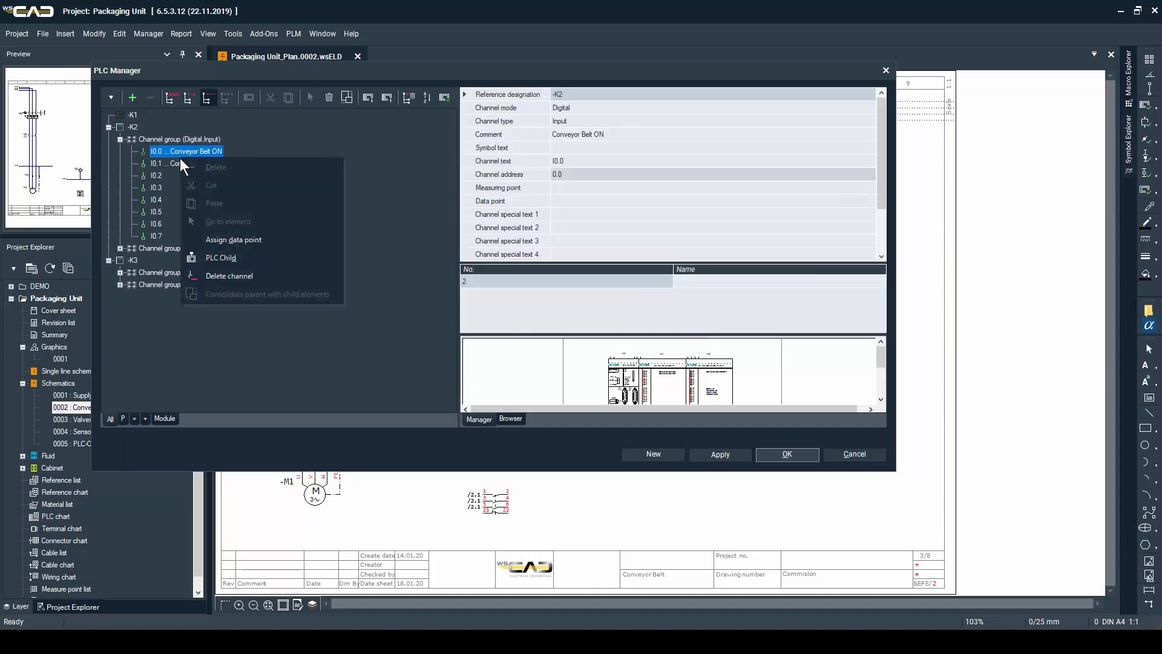
click(176, 161)
right_click(176, 161)
click(235, 264)
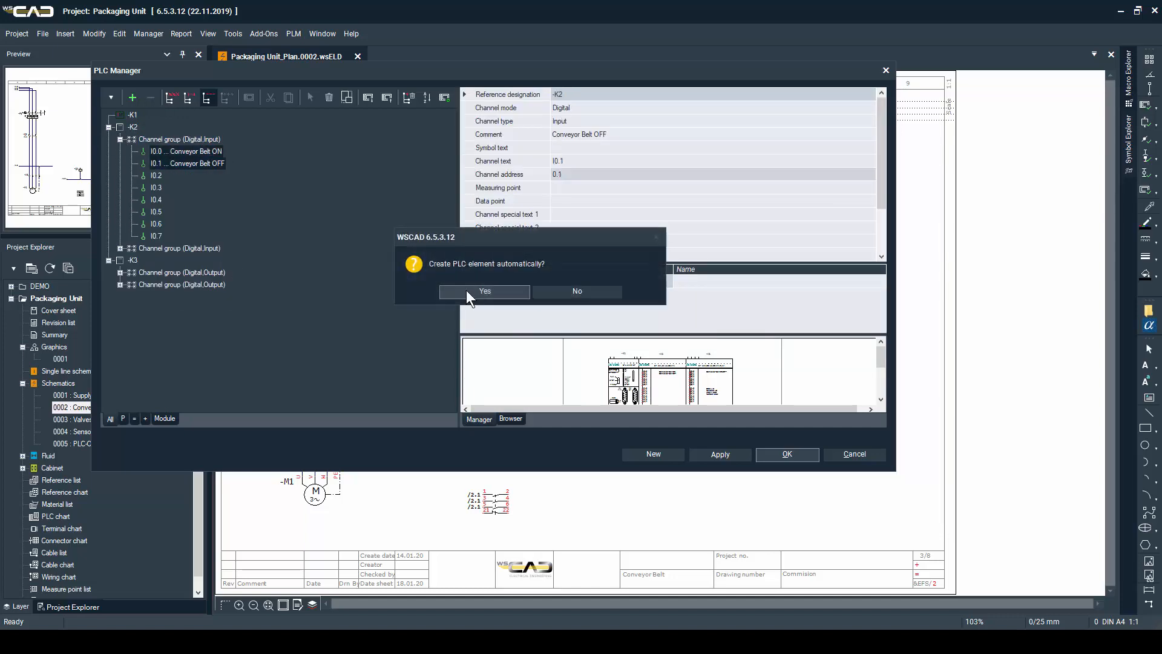
click(502, 291)
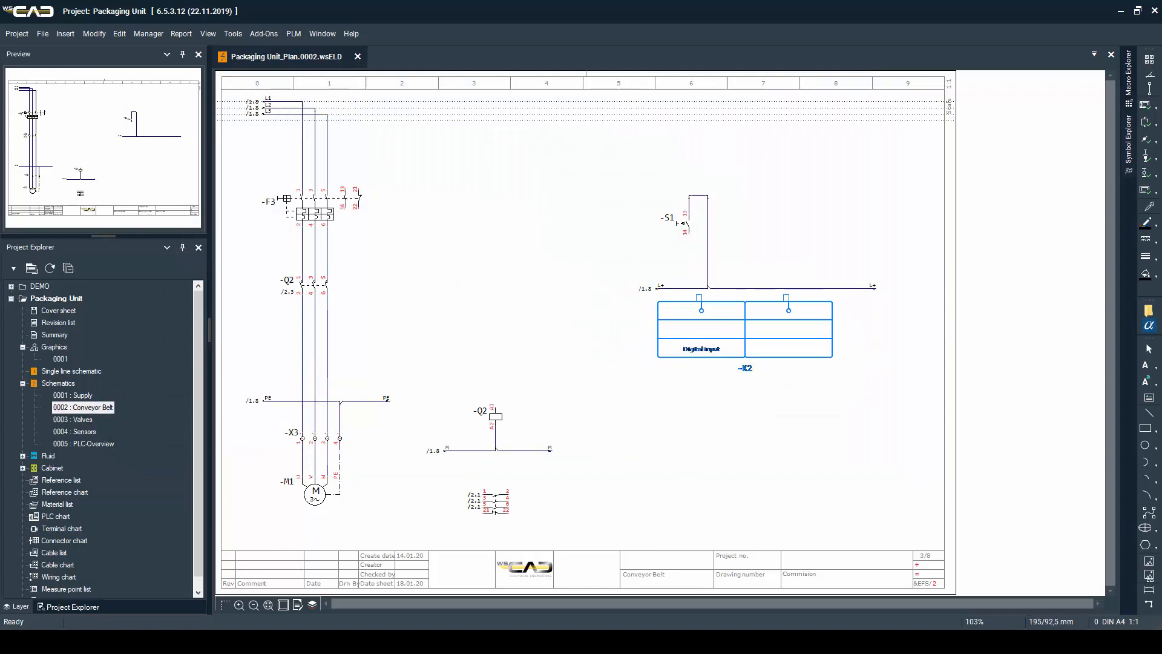
click(689, 323)
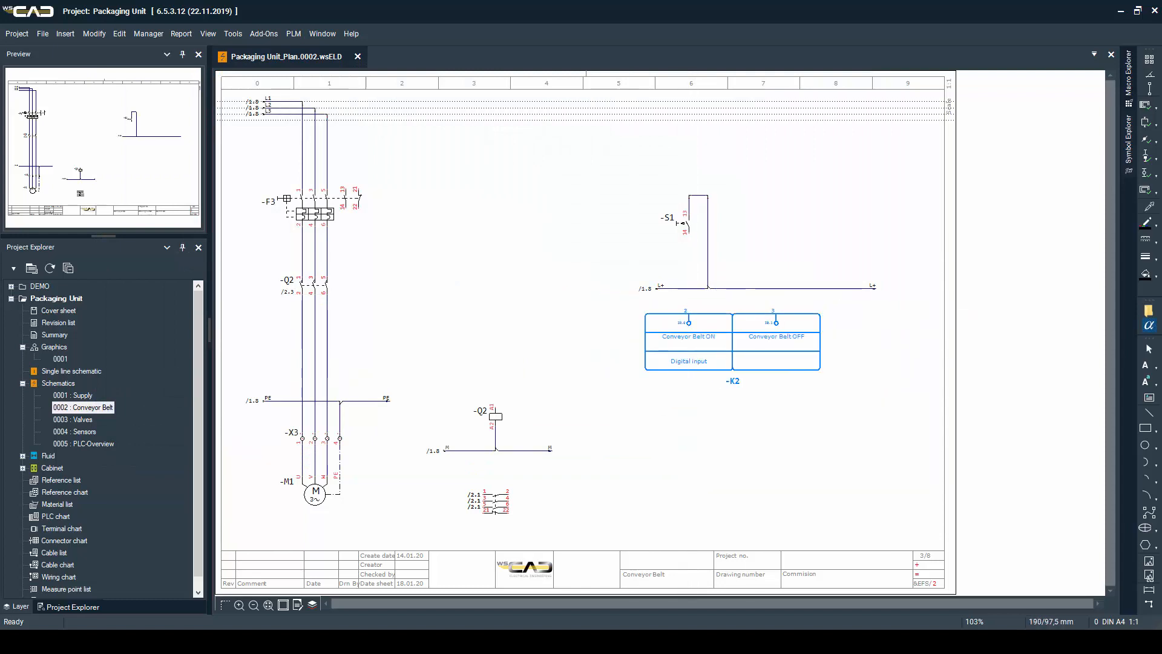
click(688, 314)
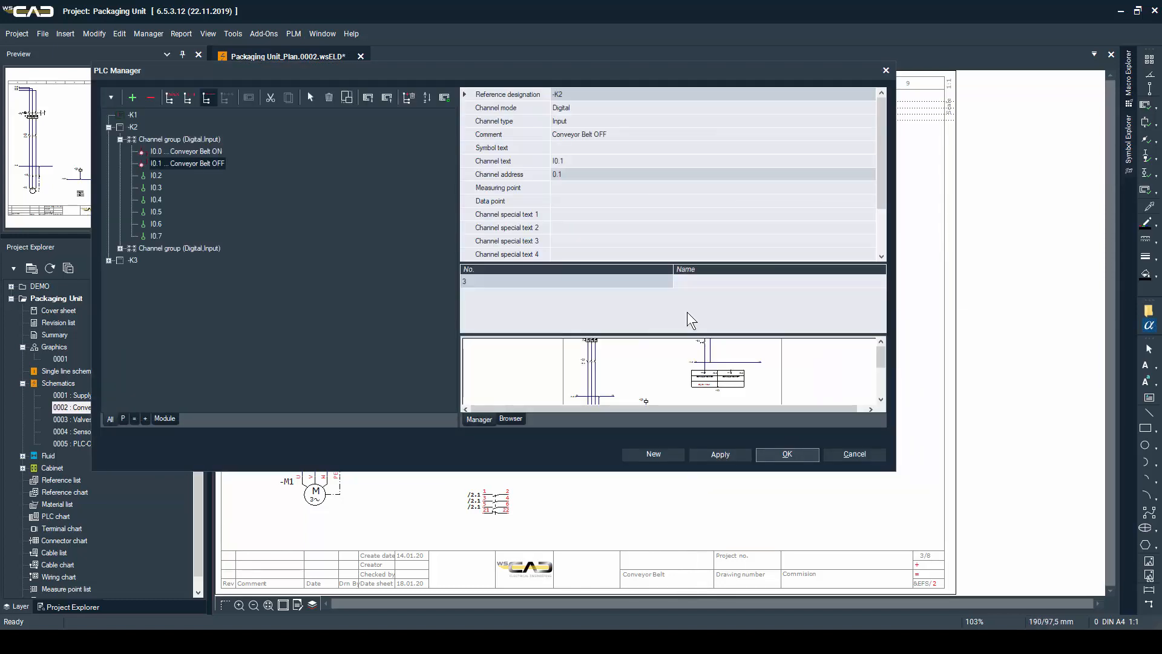
Automatically create a PLC child element for output Q0.0 of -K3 and place it directly above the -Q2 coil
click(109, 261)
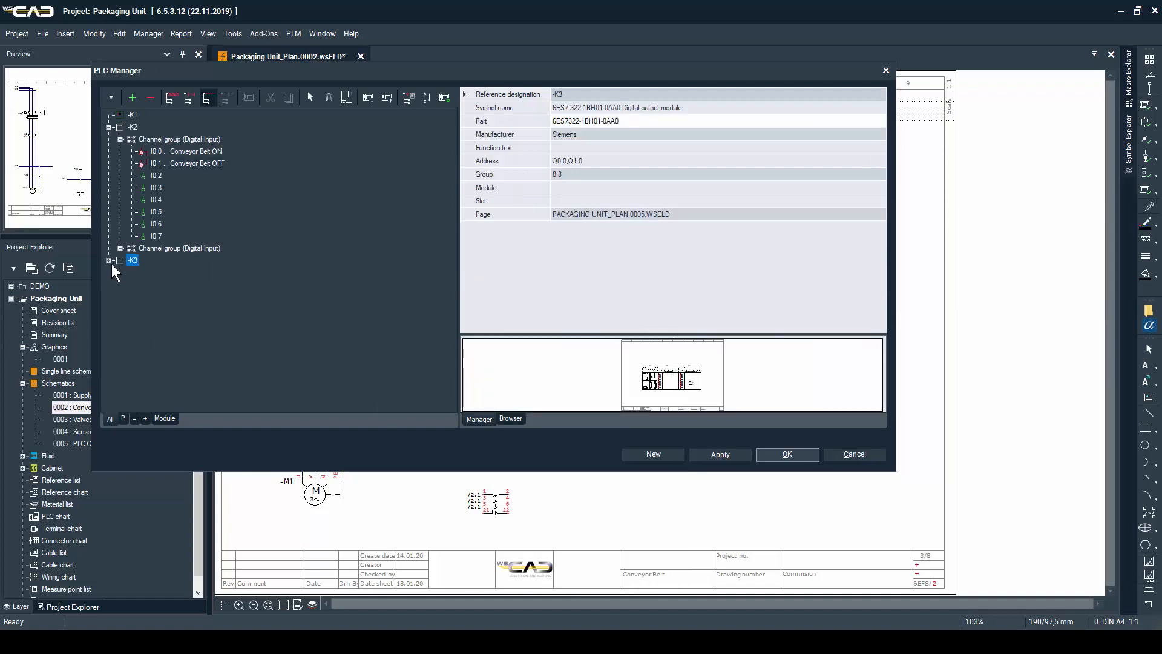
click(119, 272)
right_click(155, 283)
click(223, 383)
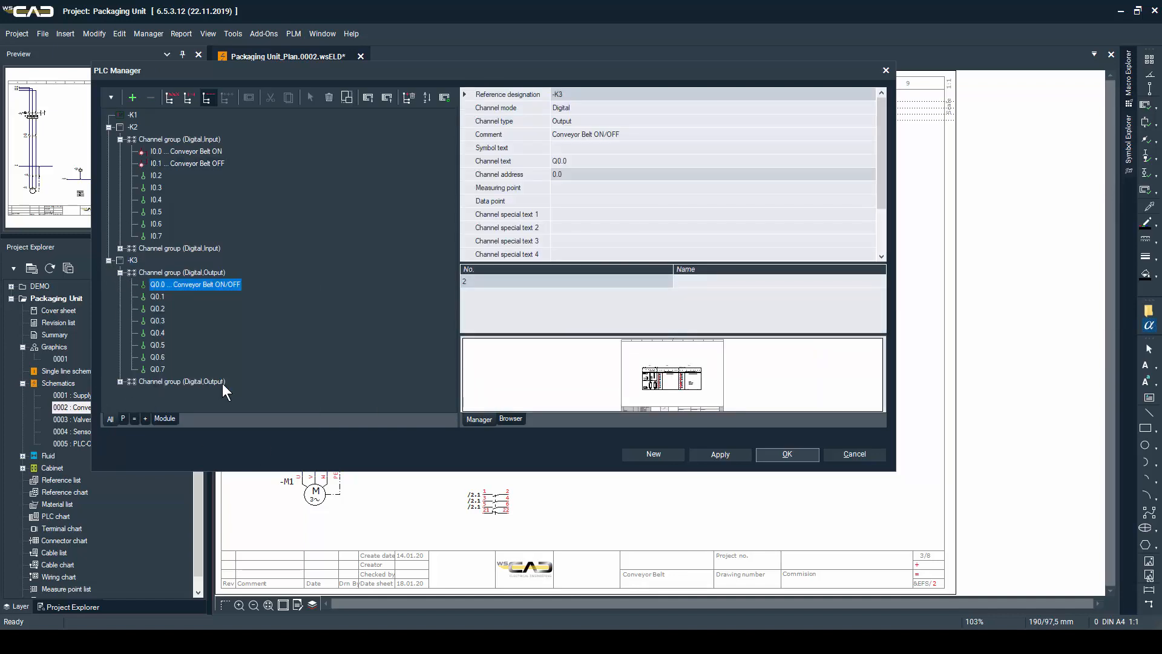
click(449, 292)
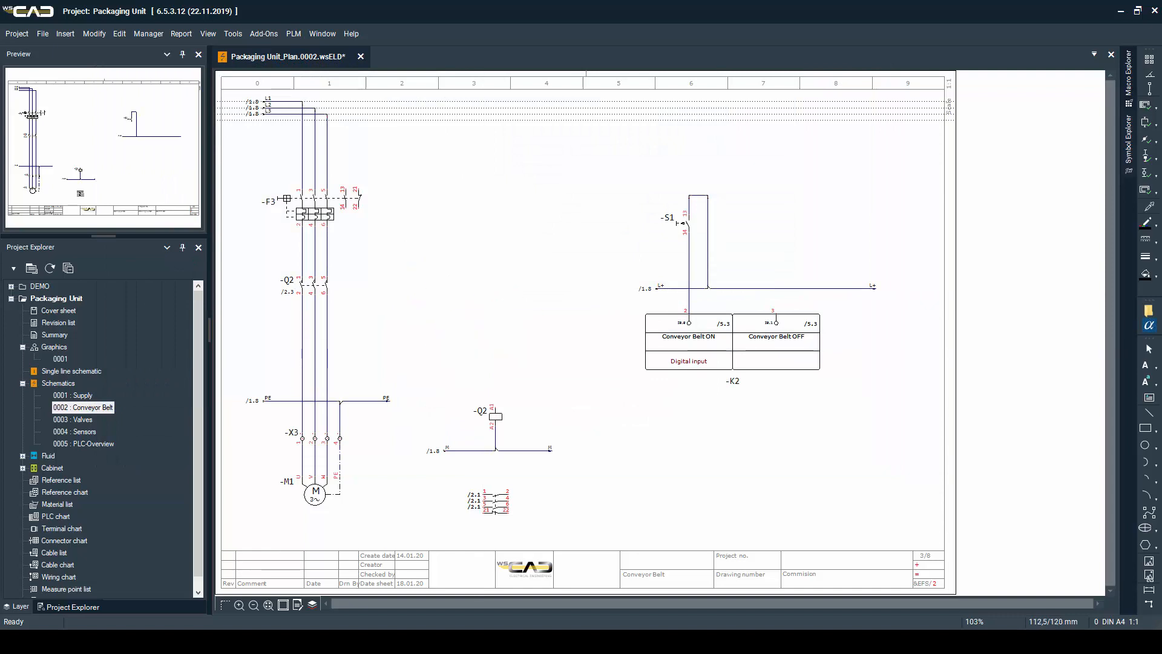
click(495, 376)
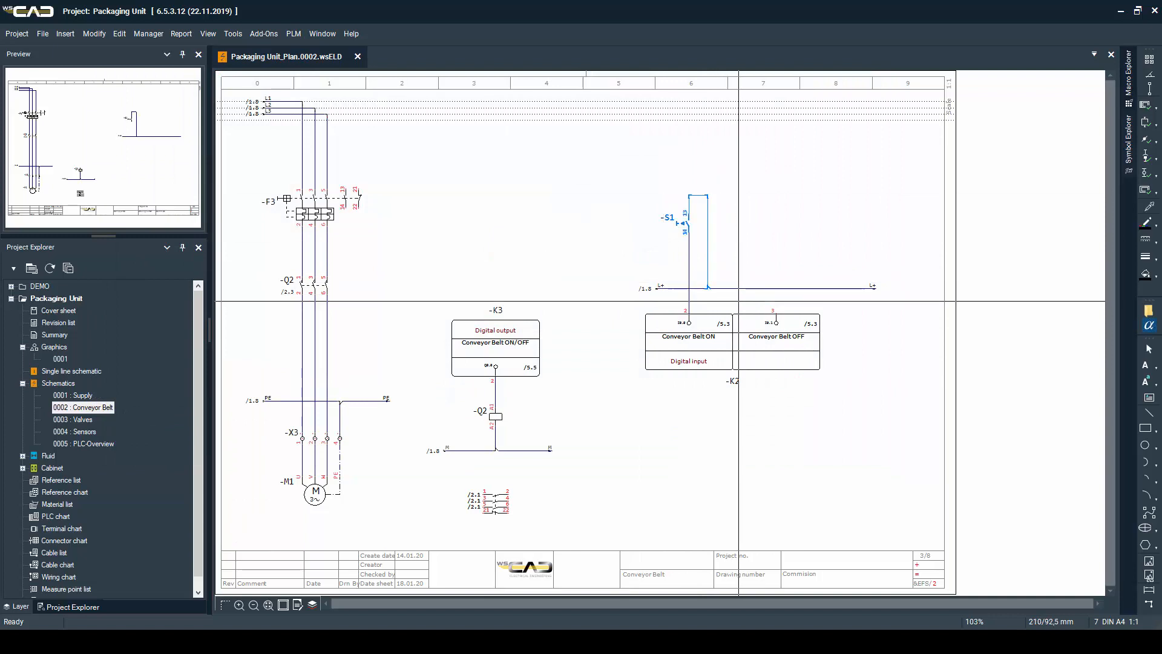
Copy pushbutton -S1 with its wiring and place the copy above the Conveyor Belt OFF input
key(ctrl+c)
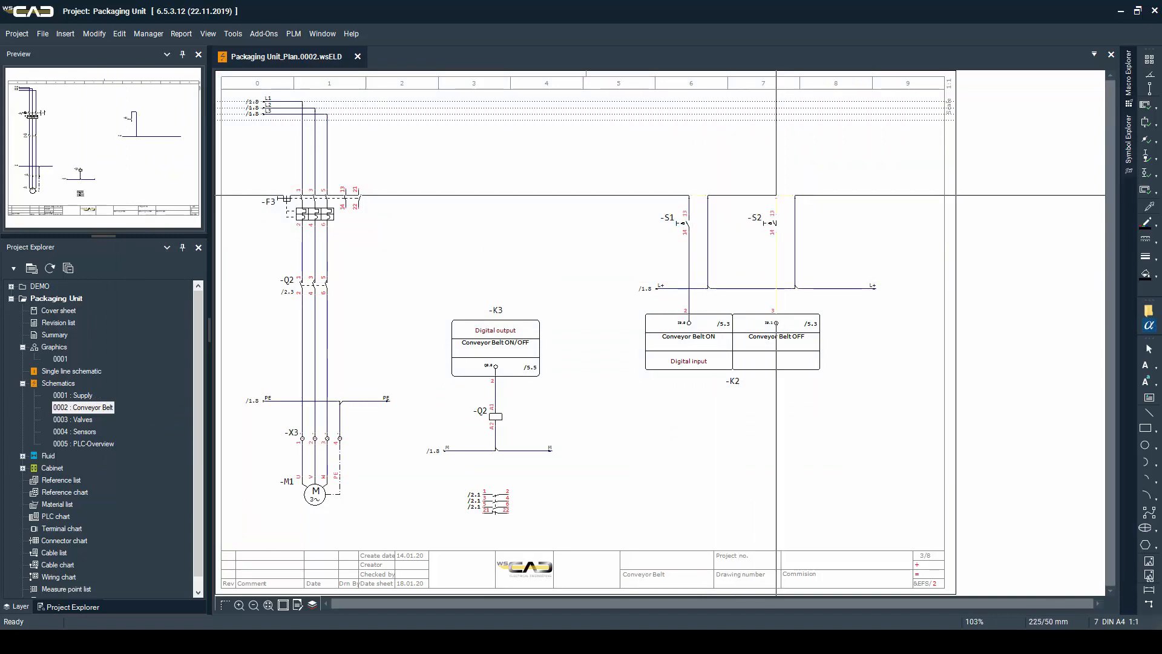
click(777, 195)
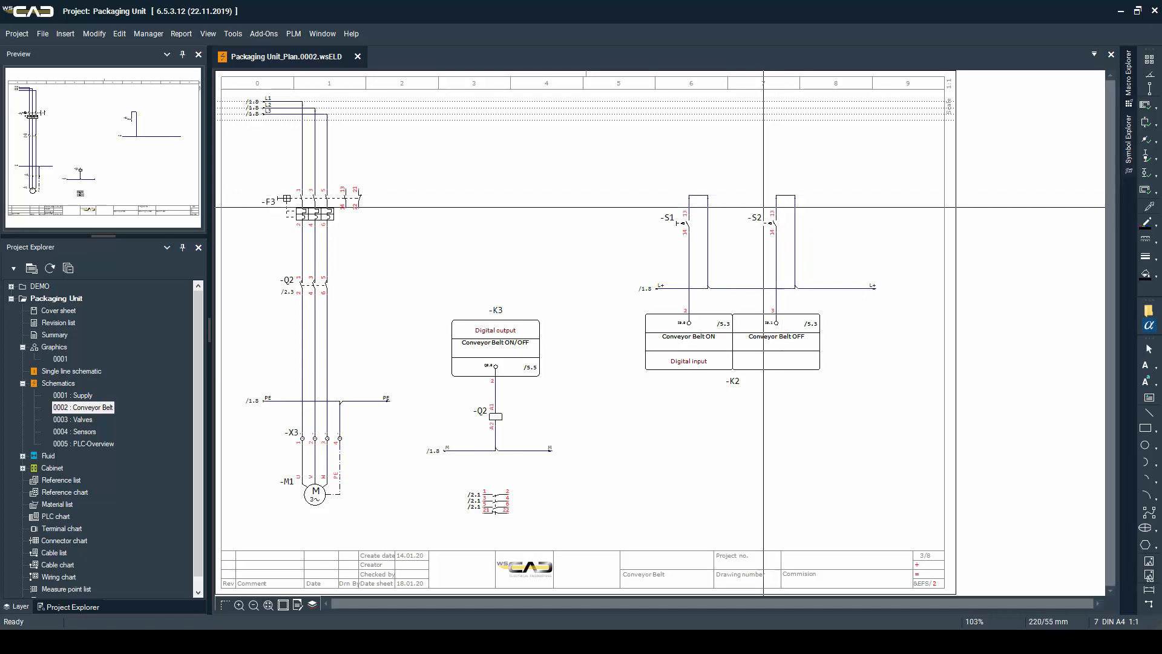
Create terminal strip -X4 with 20 terminals and insert terminals 1 to 4 across the four pushbutton wires above the L+ line
click(664, 264)
click(827, 264)
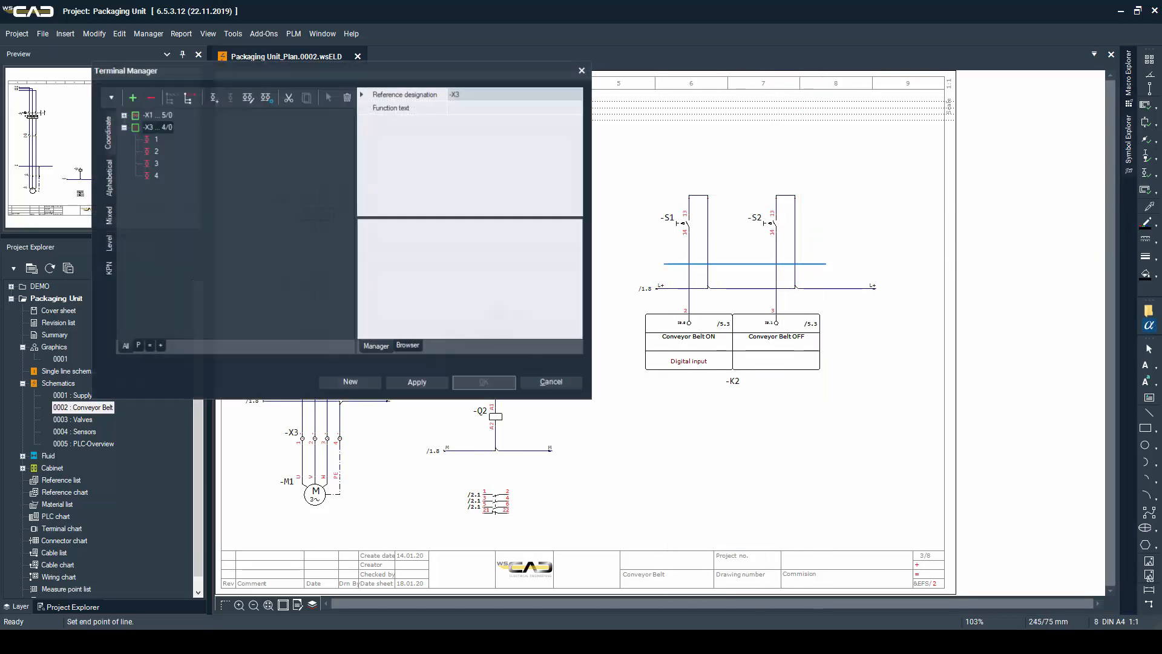
click(371, 382)
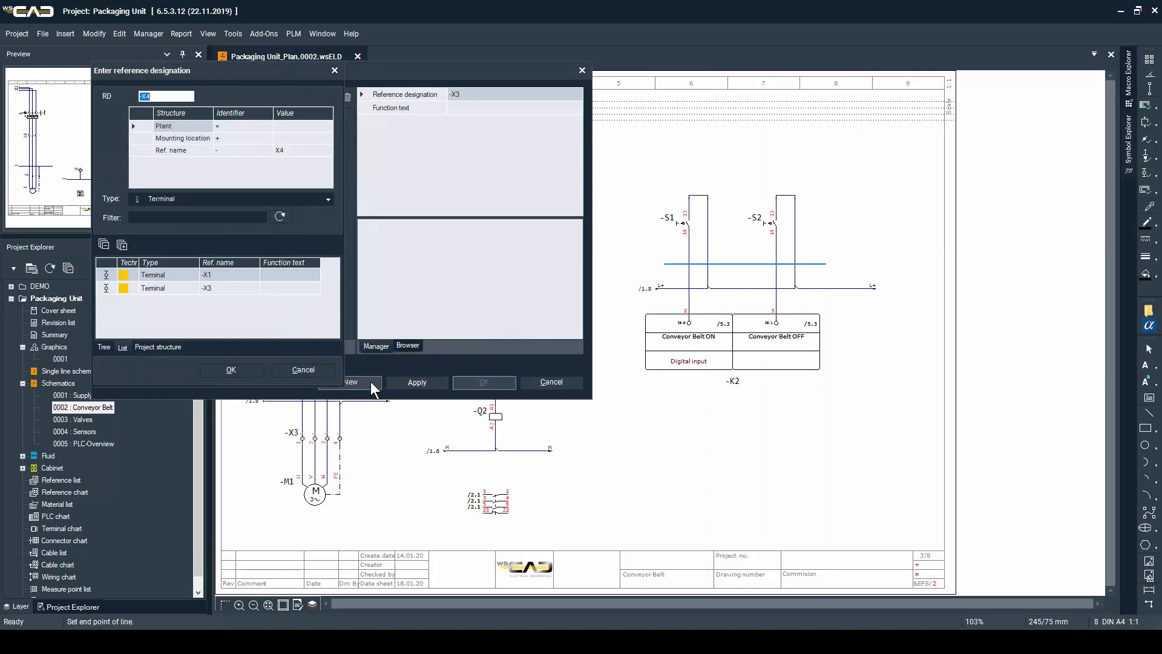
key(Return)
double_click(588, 217)
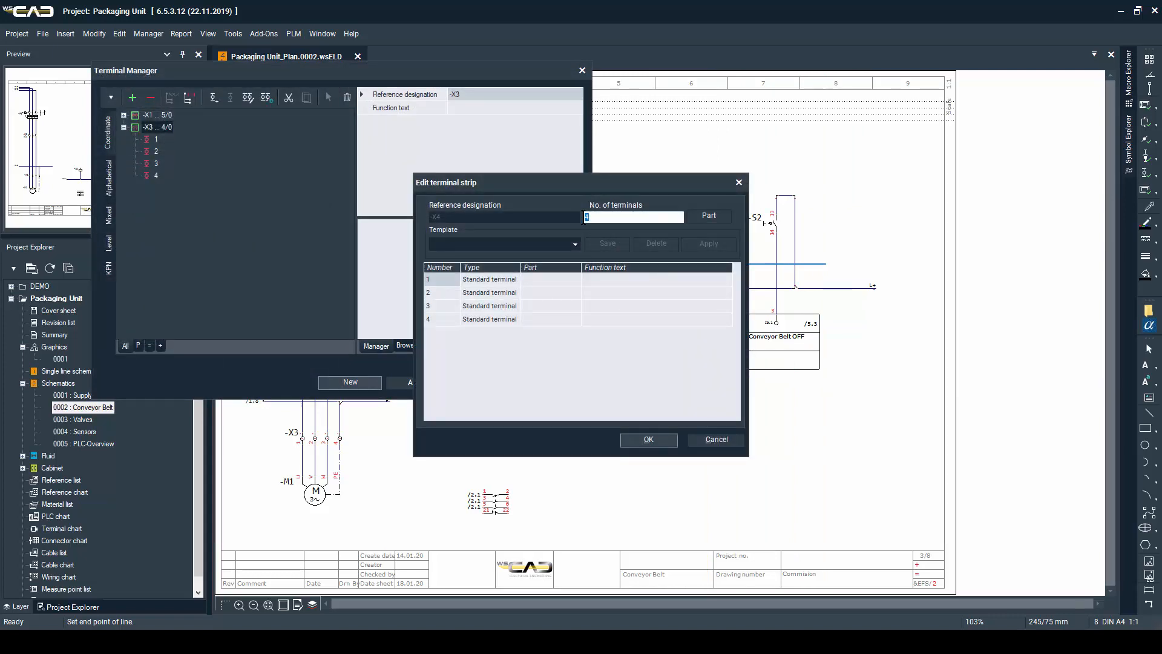
click(649, 439)
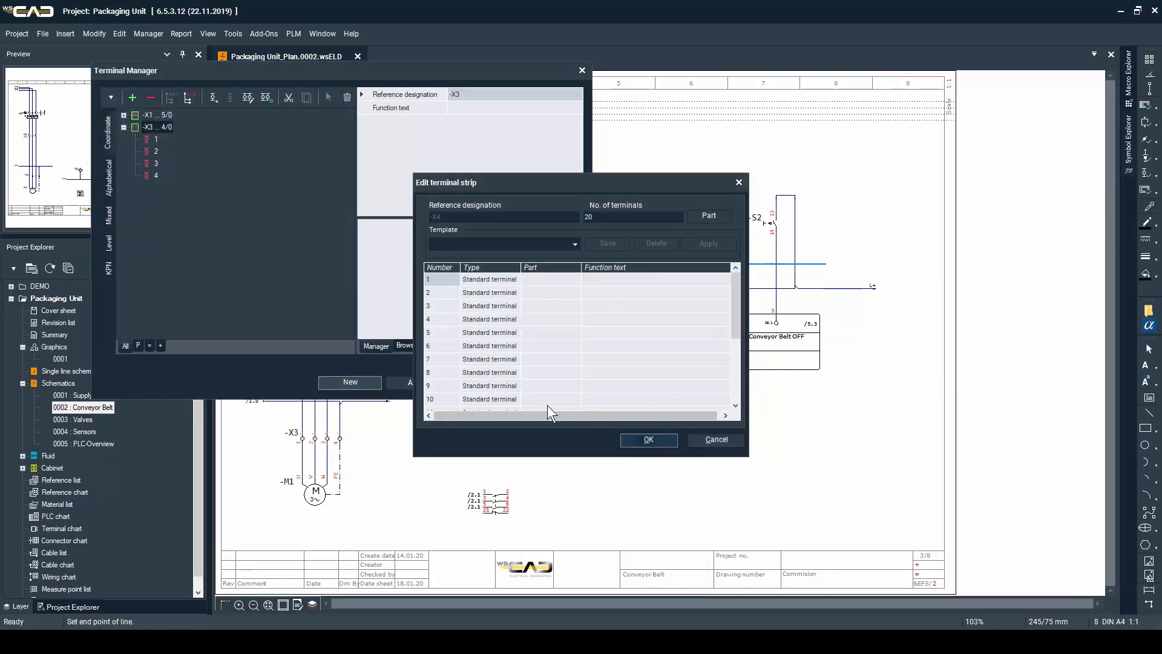
click(155, 126)
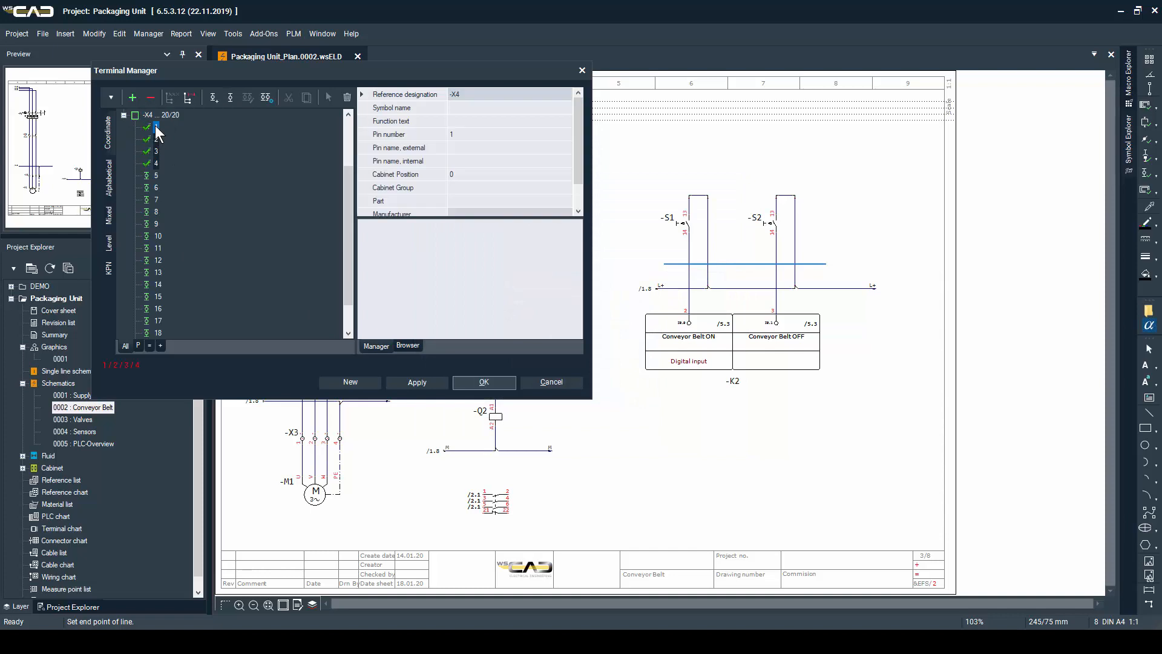
key(Return)
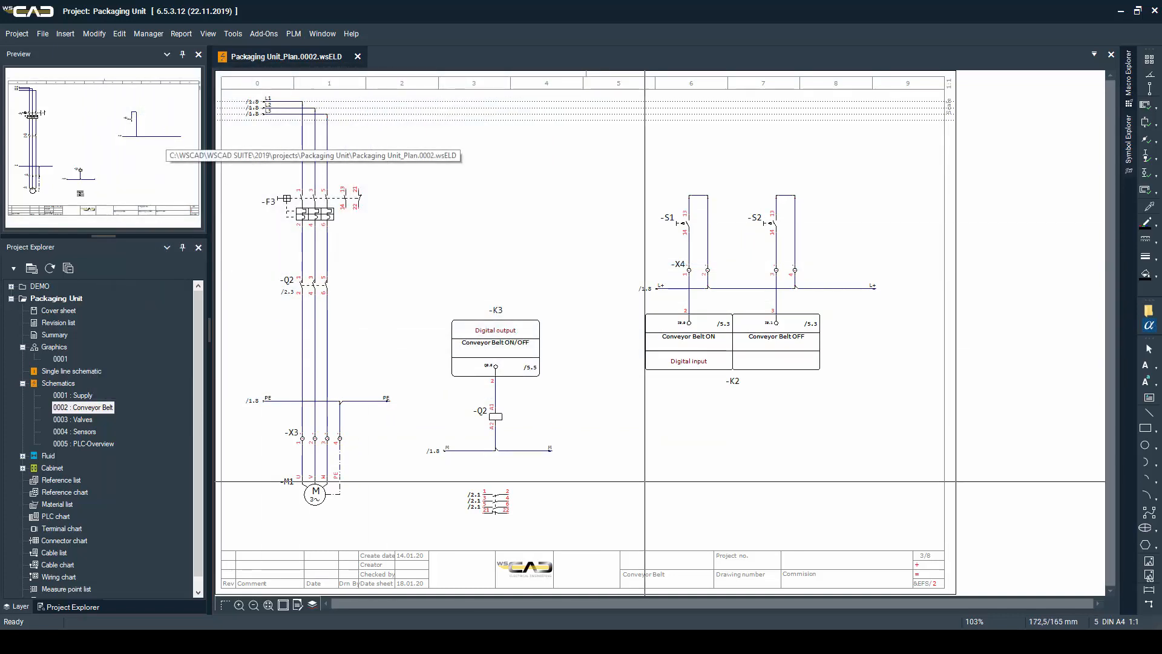
On page 0003 Valves, automatically create a PLC child element for -K3 outputs Q1.0 to Q1.3 and place it in the sheet's upper middle
key(Page_Down)
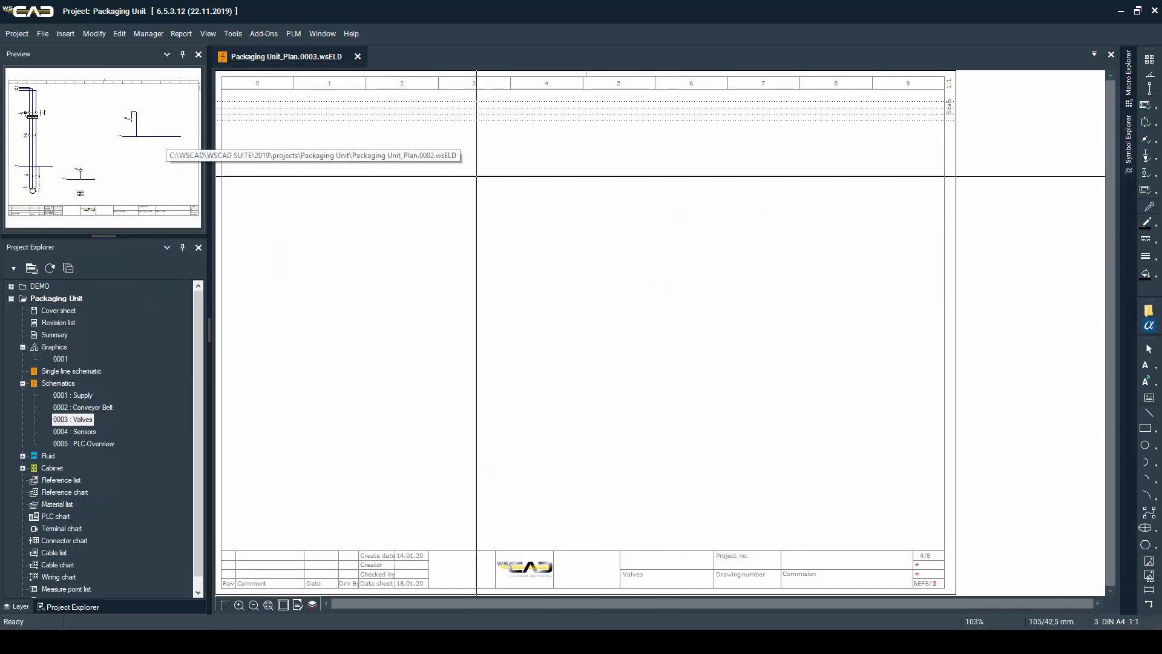
click(137, 34)
click(156, 72)
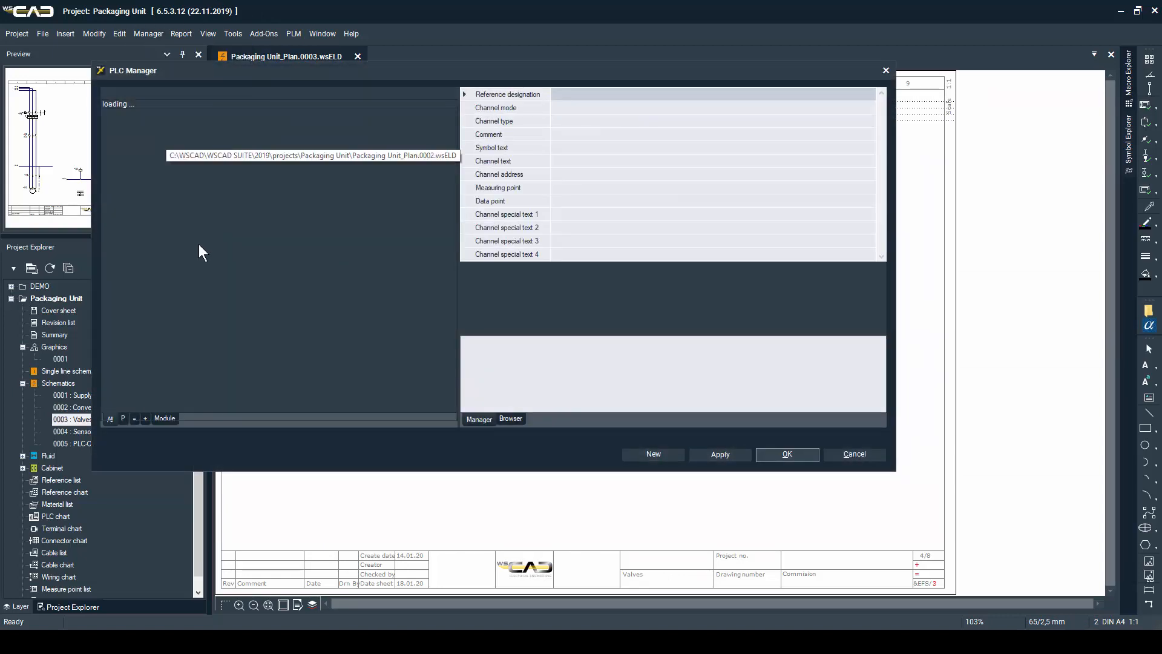
click(132, 261)
click(120, 260)
click(165, 273)
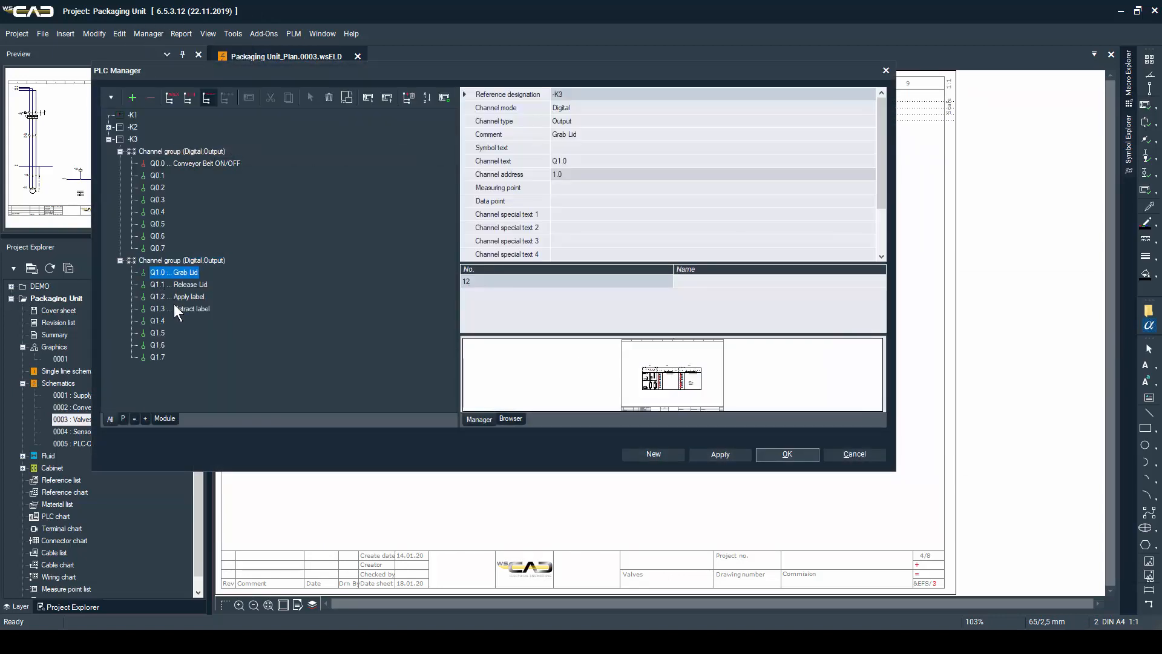
click(173, 307)
right_click(173, 307)
click(226, 405)
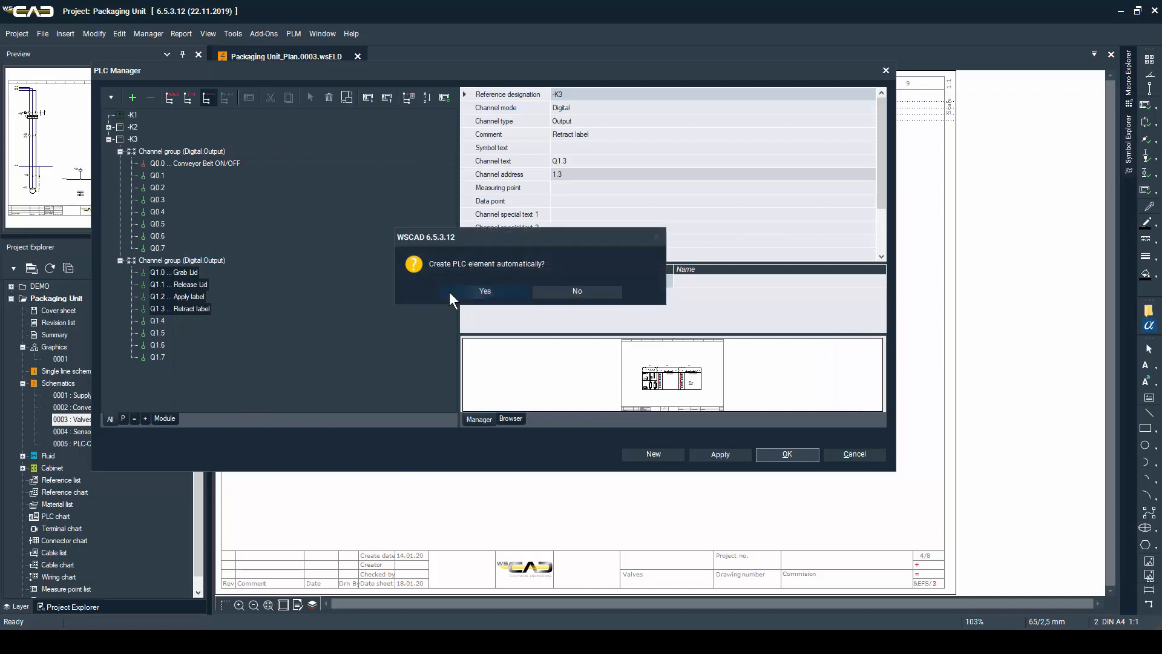
click(508, 292)
click(458, 263)
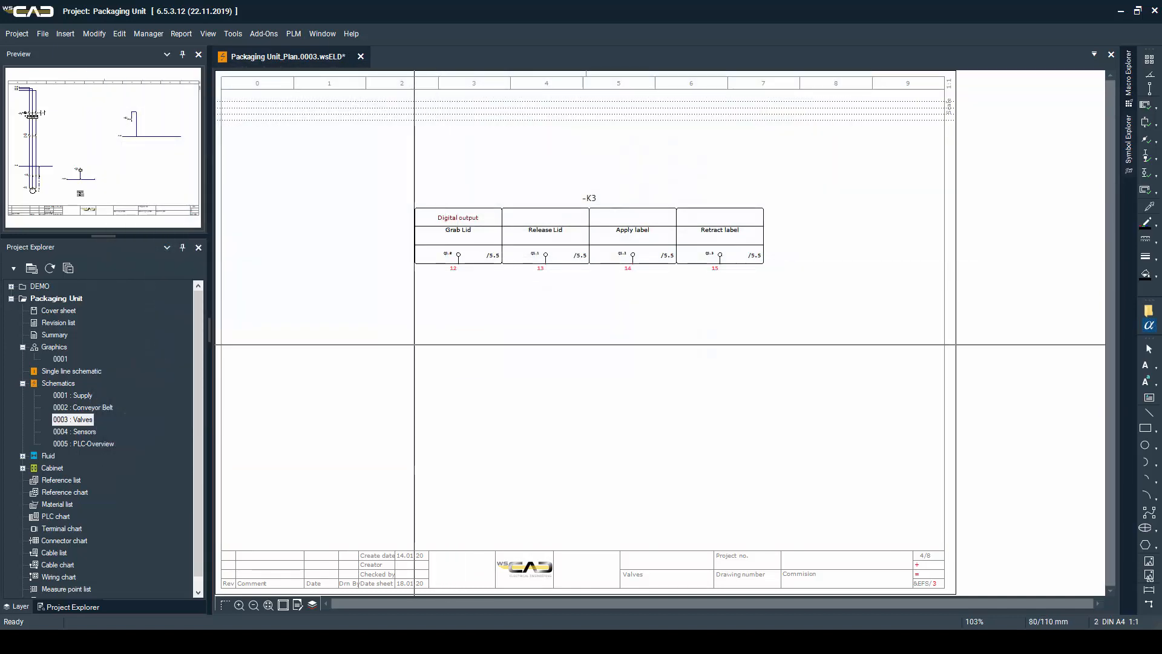
Place the Festo solenoid valve 575566 below the Grab Lid output, aligned with its connection, keeping the proposed reference name
key(F3)
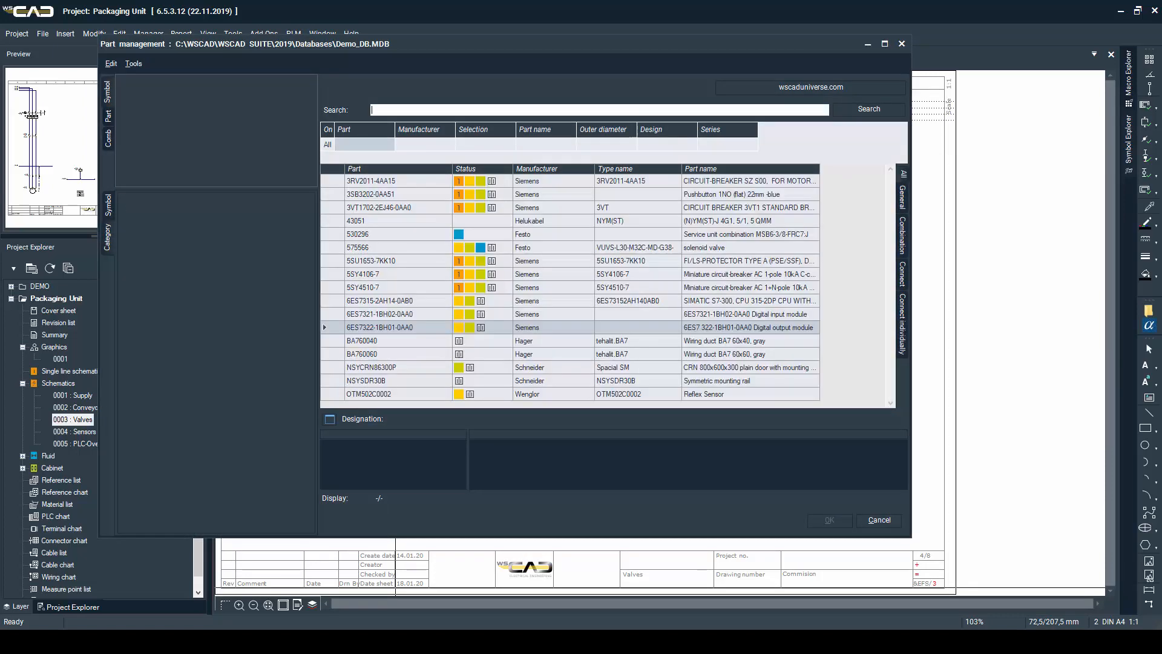
double_click(550, 245)
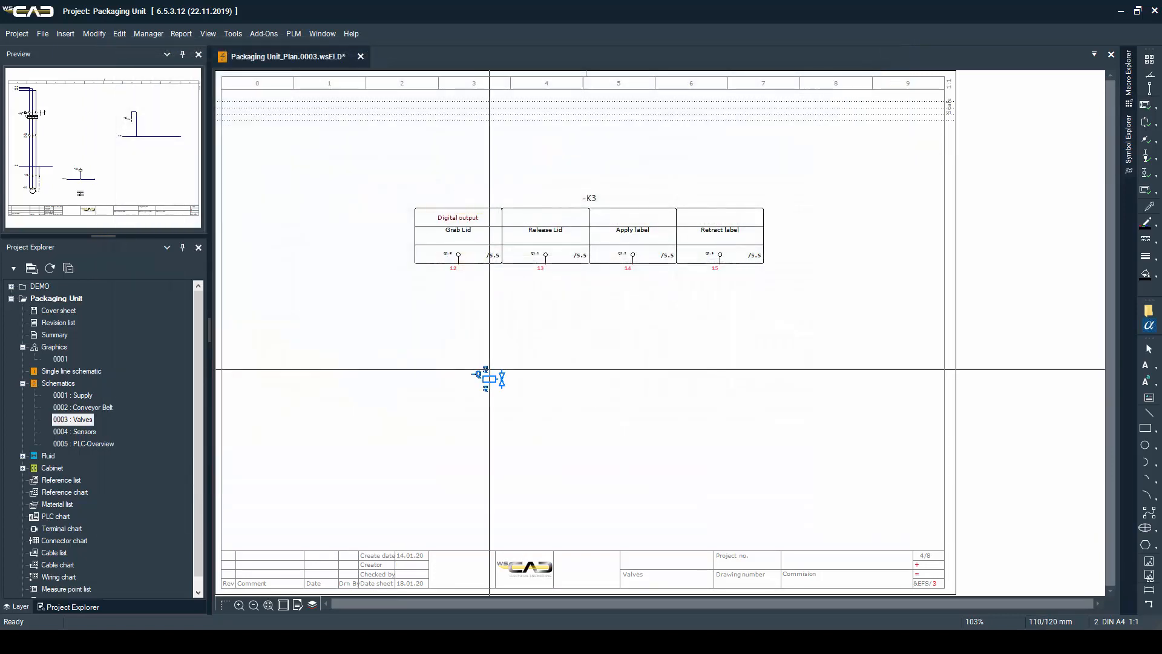
click(458, 382)
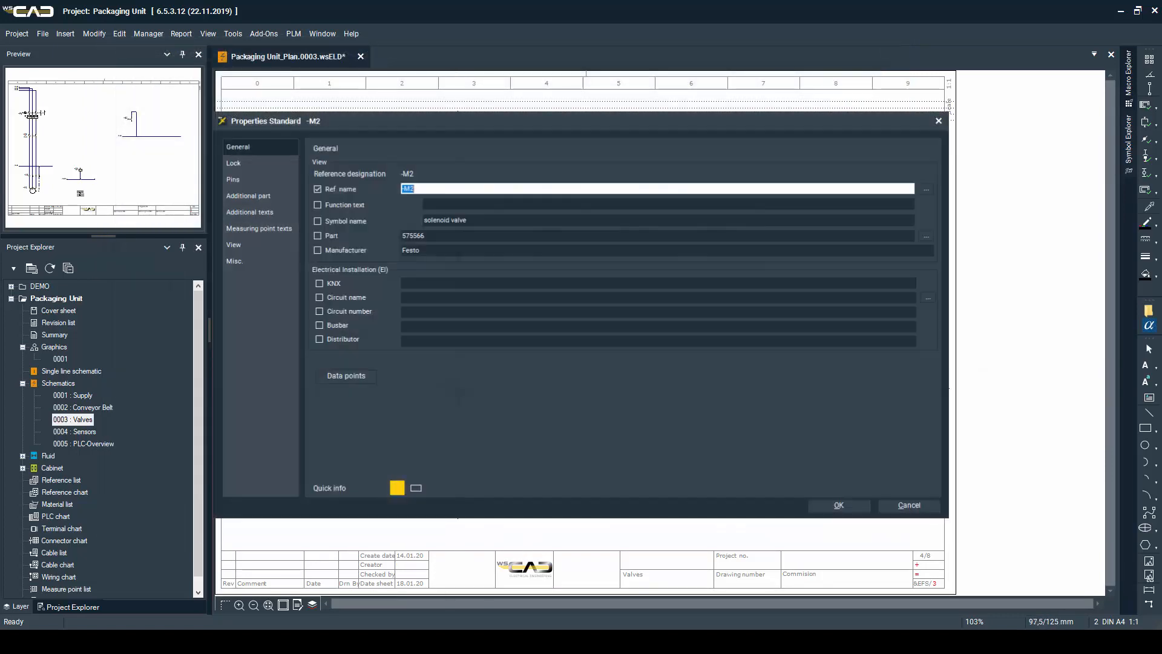
key(Return)
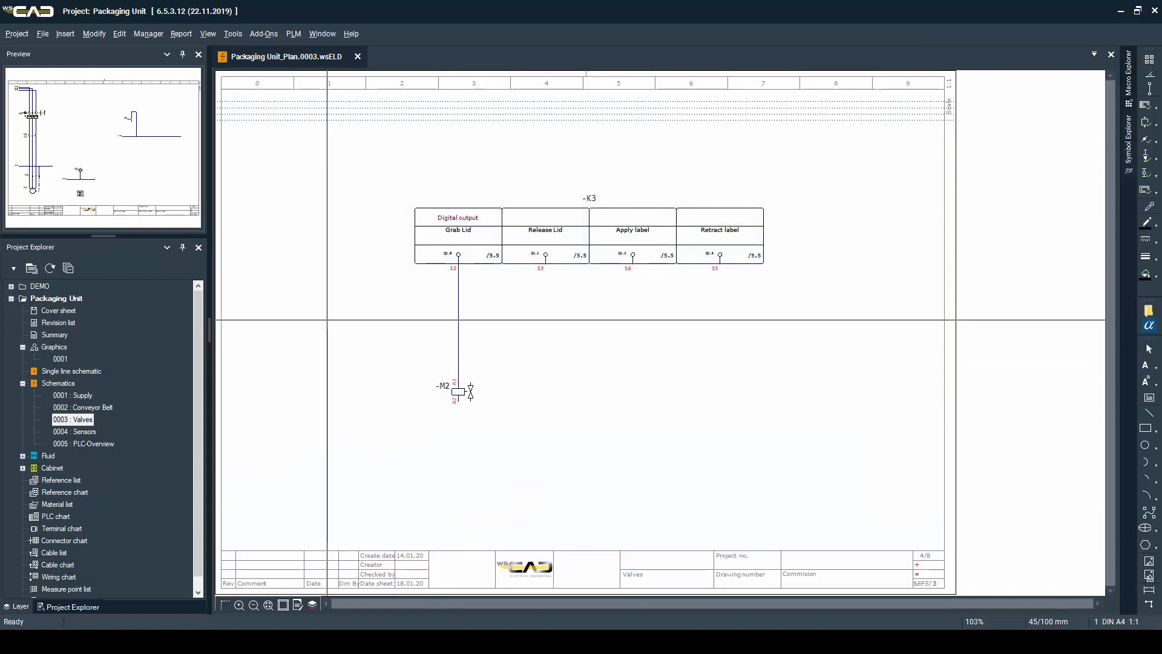
Draw the M potential line across the sheet between the PLC outputs and the valve, with interruption points at both ends, and save the page
click(327, 319)
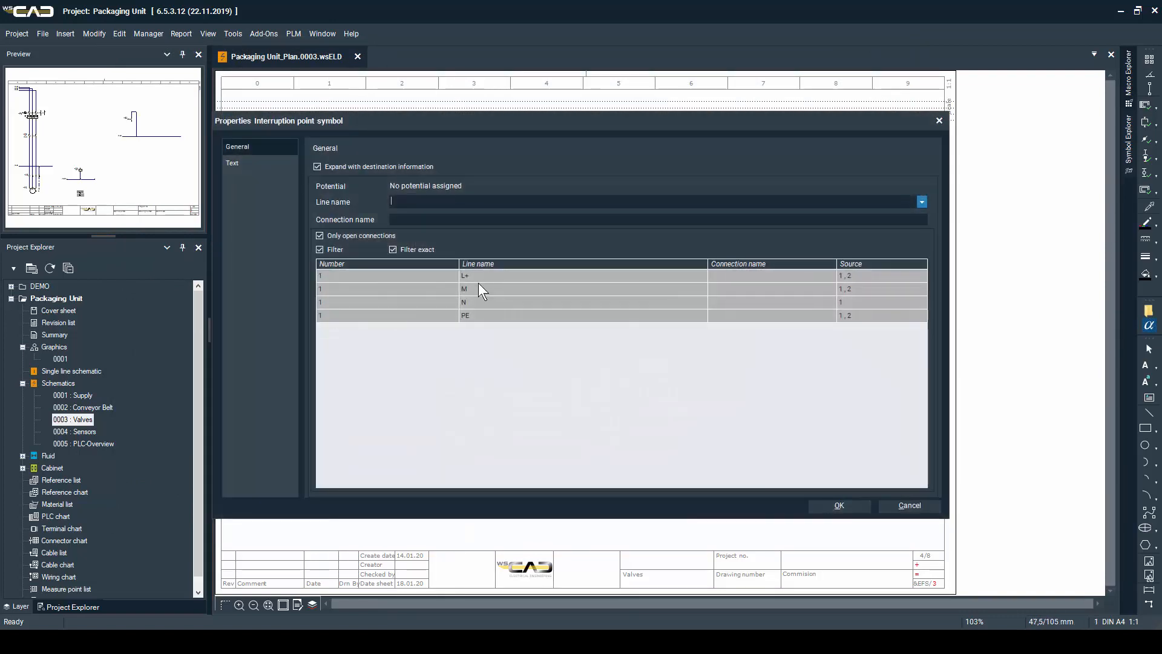
click(471, 290)
key(Return)
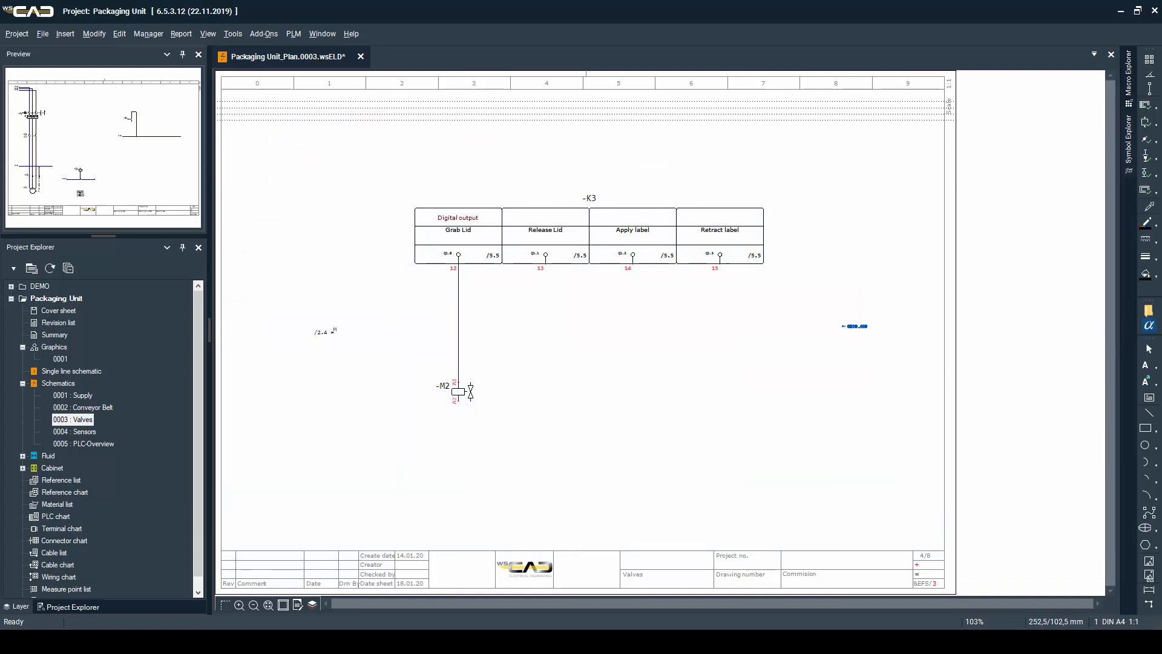
click(844, 326)
key(ctrl+s)
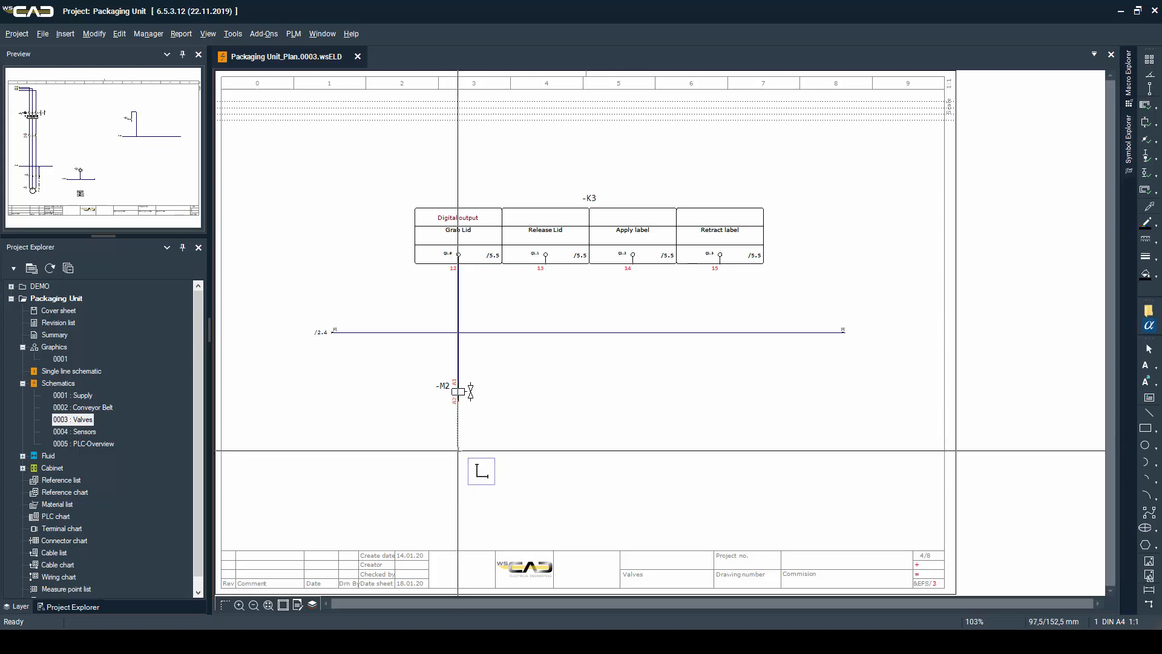
Wire the lower connection of the solenoid valve down, across and back up to the M line
click(458, 451)
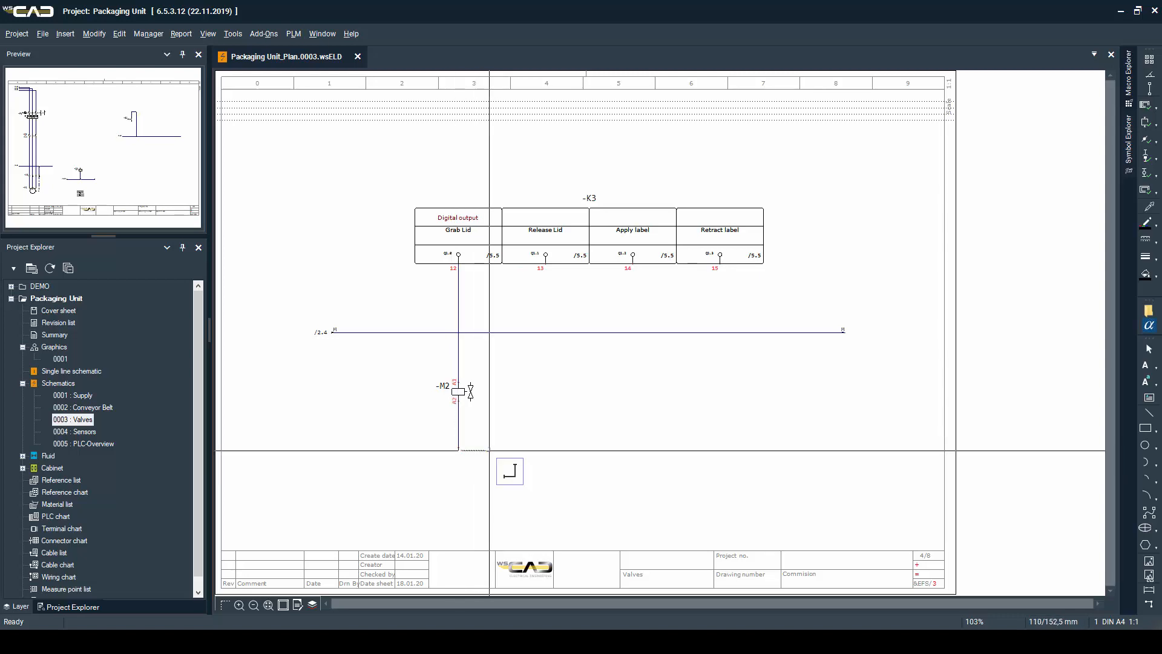
click(489, 450)
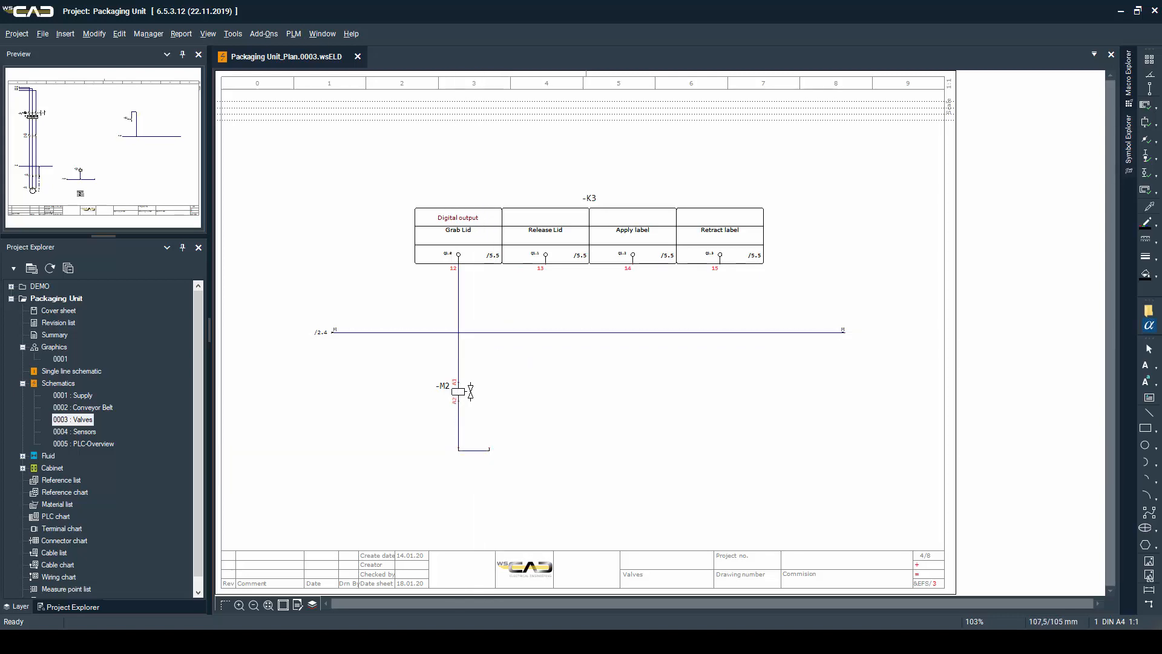
click(489, 332)
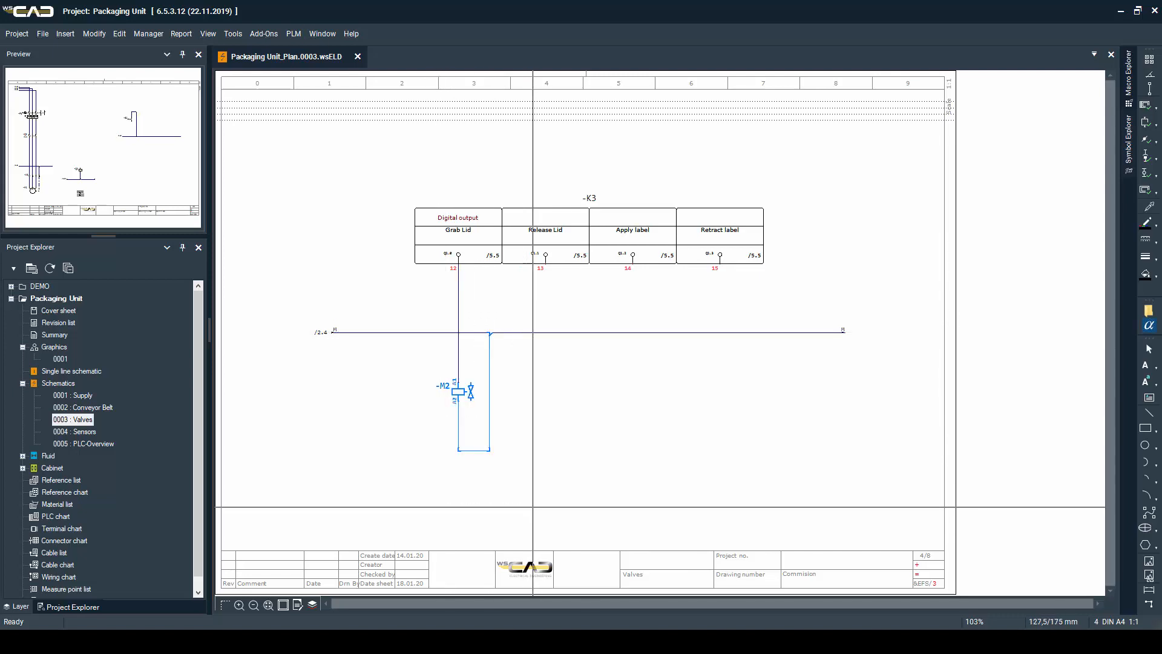
Paste three copies of the wired solenoid valve, aligned under the Release Lid, Apply label and Retract label outputs
key(ctrl+v)
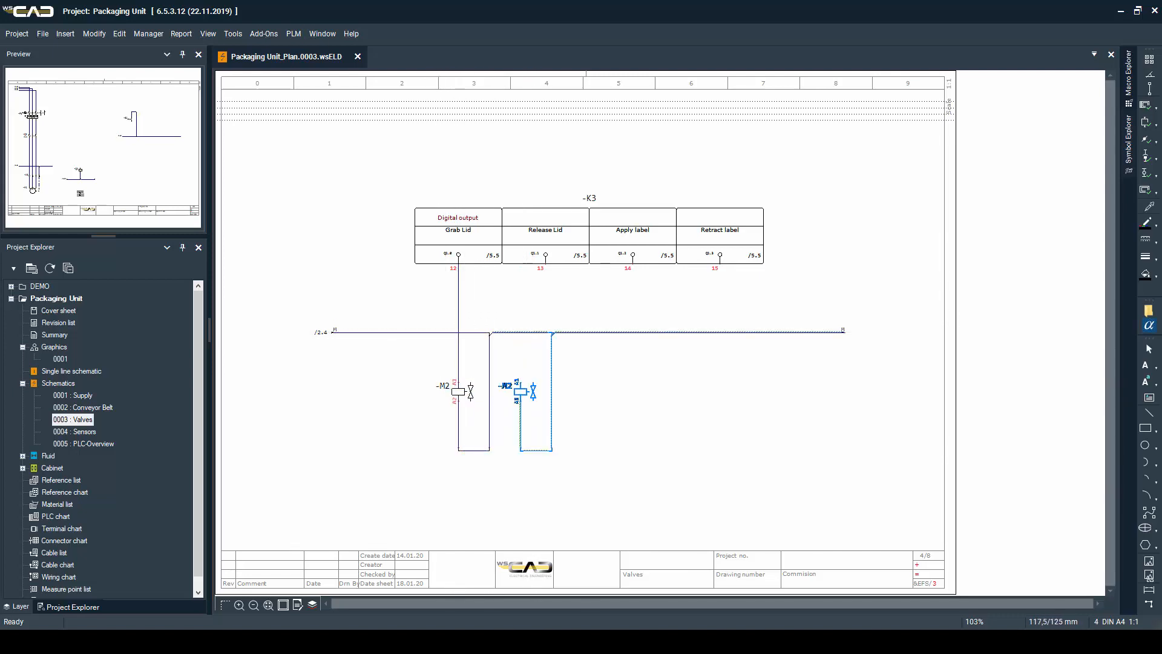
key(3)
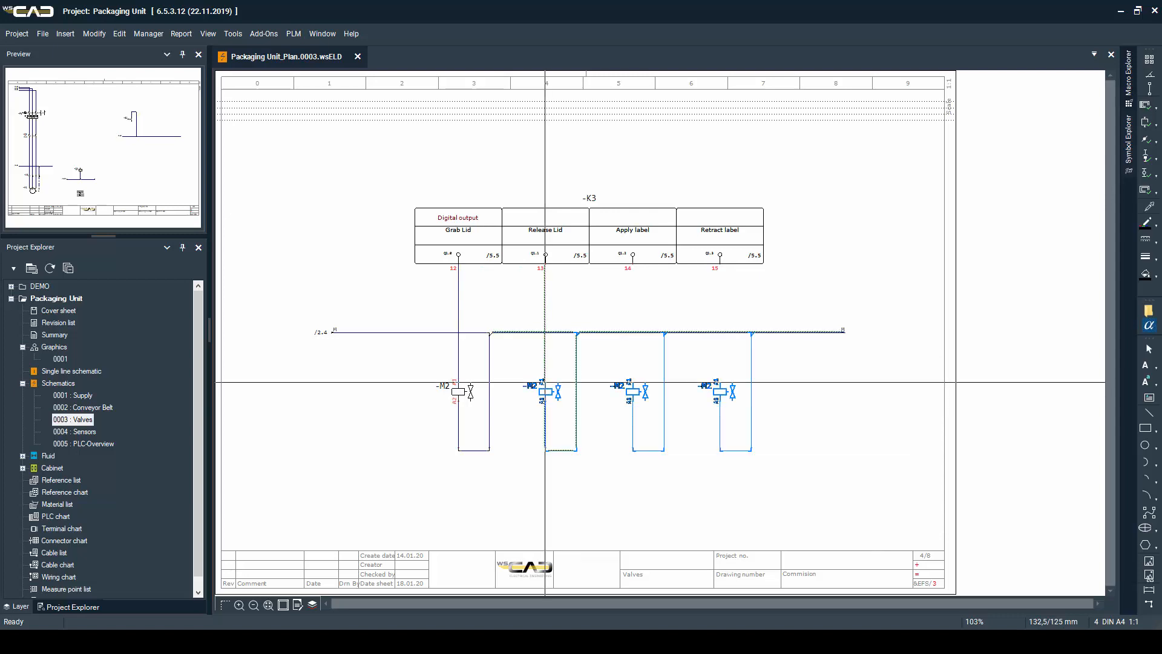
click(545, 382)
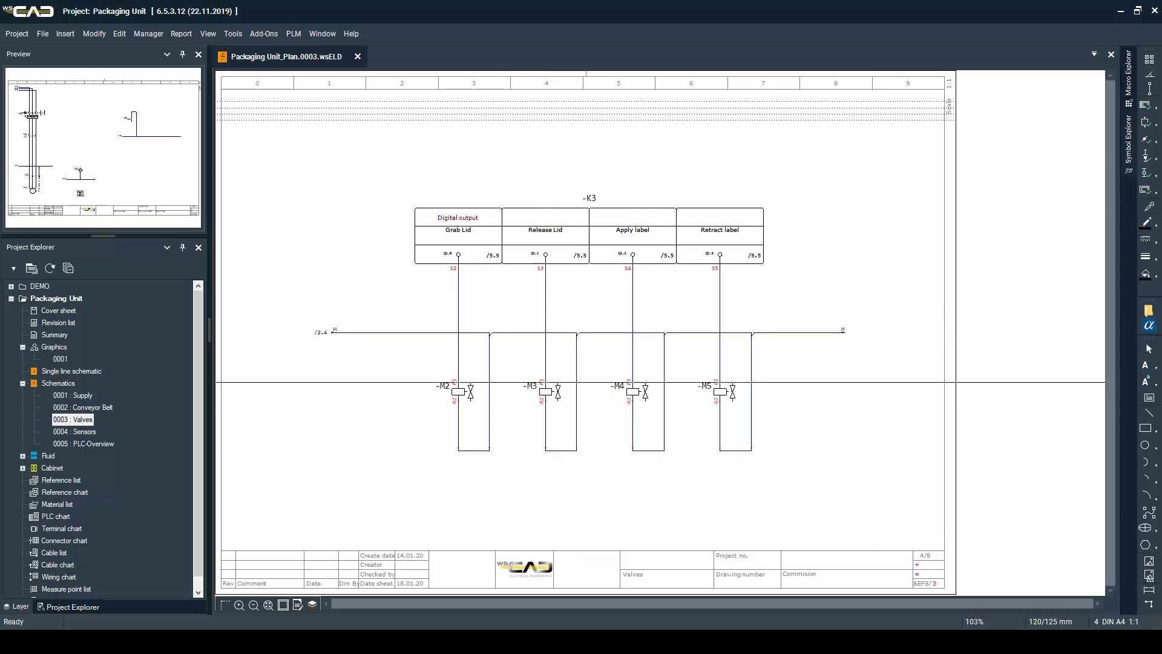
Place a row of -X4 terminals with pin numbers 5 to 12 across all valve wires, just below the M line
click(414, 357)
click(792, 357)
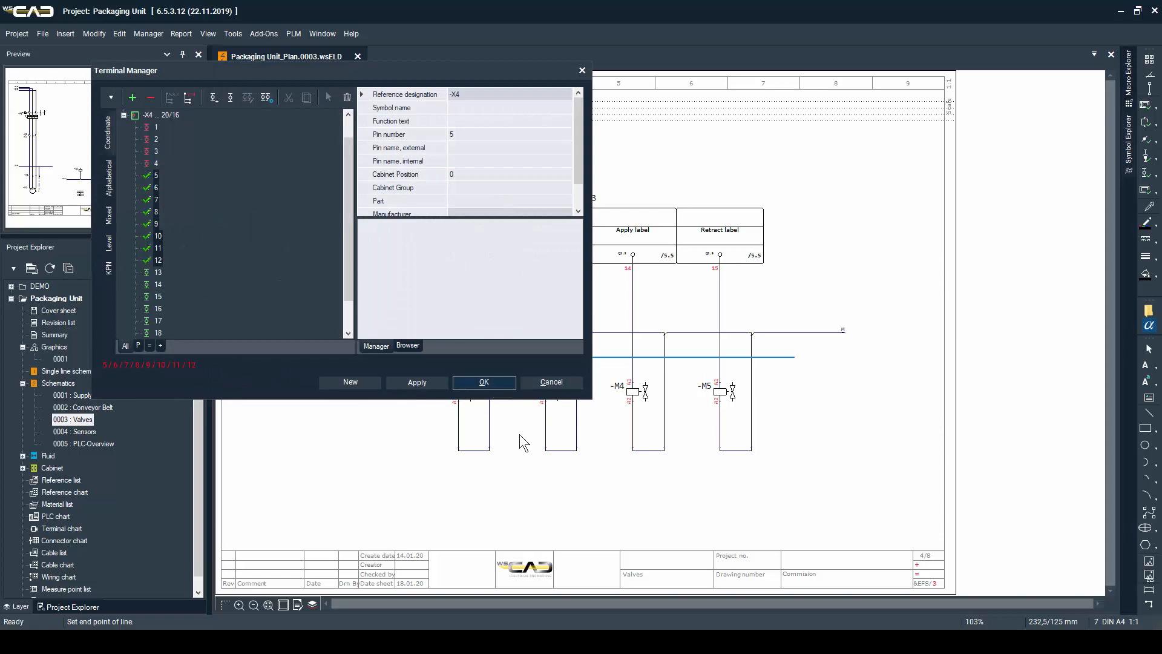
key(Return)
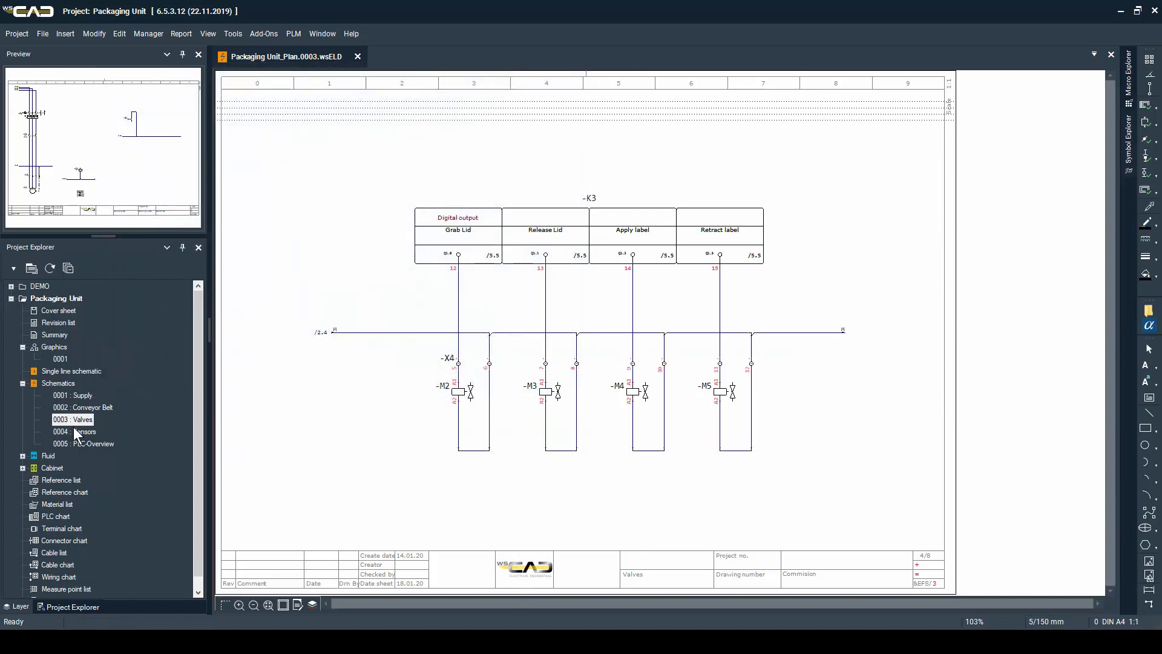
On page 0005 PLC-Overview, place interruption points for L+ and M on the two uppermost guide lines at the sheet's left
double_click(66, 441)
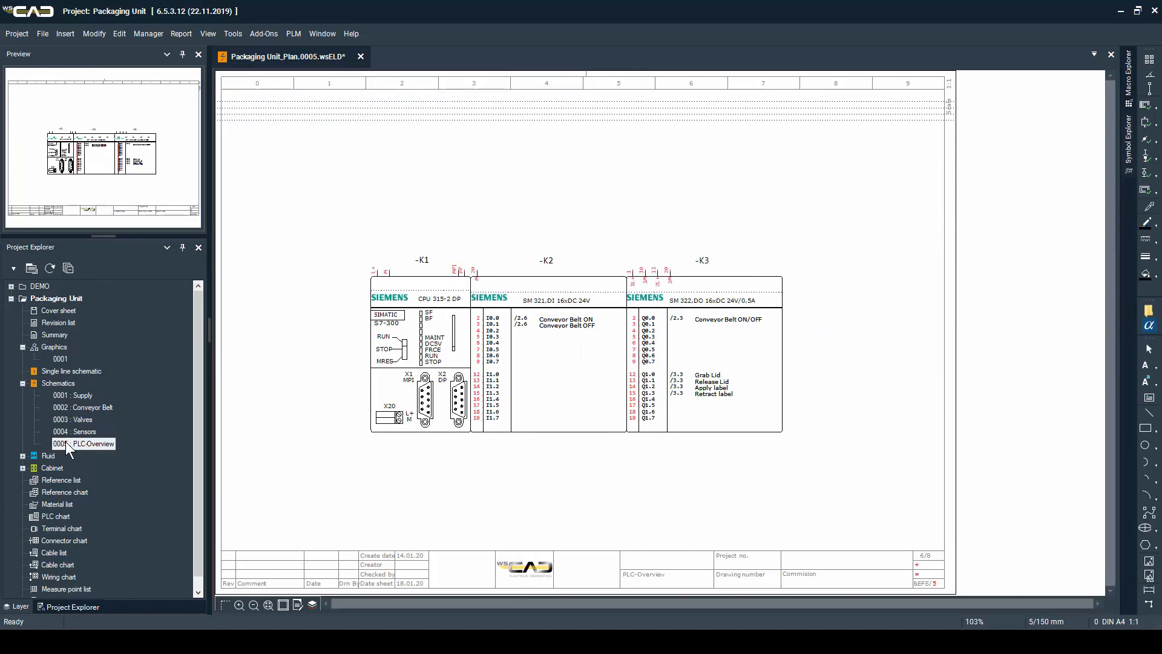
click(290, 101)
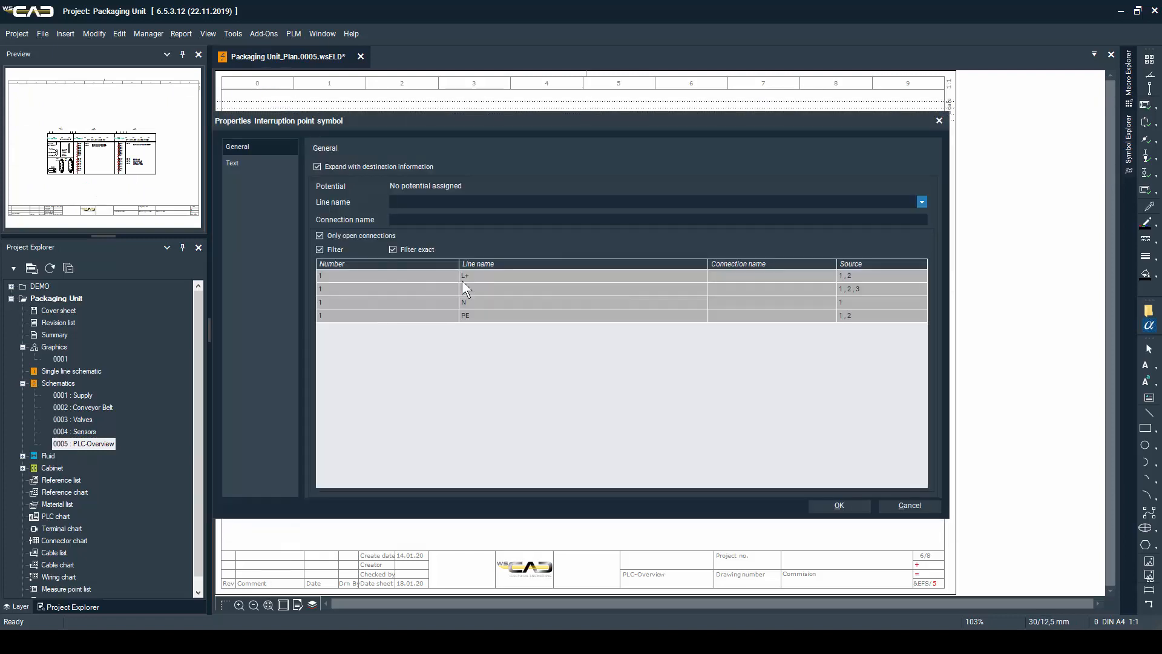
double_click(462, 281)
double_click(474, 281)
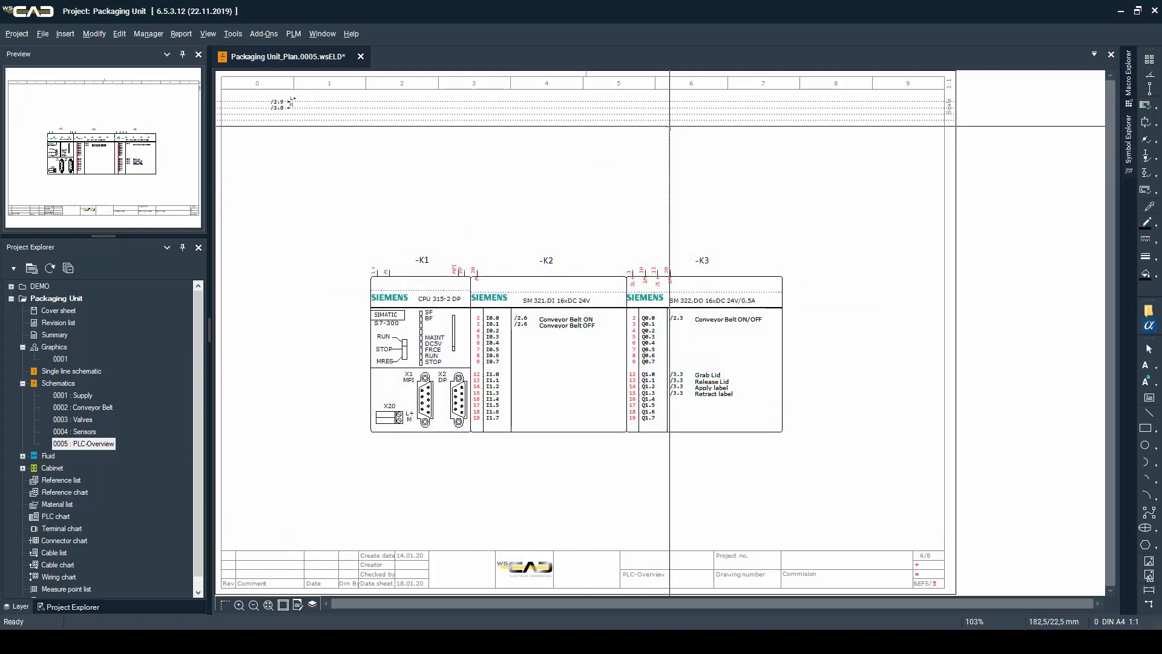
Wire the supply connections of PLC modules -K3, -K2 and -K1 up to the matching L+ and M potential lines
click(670, 108)
click(657, 101)
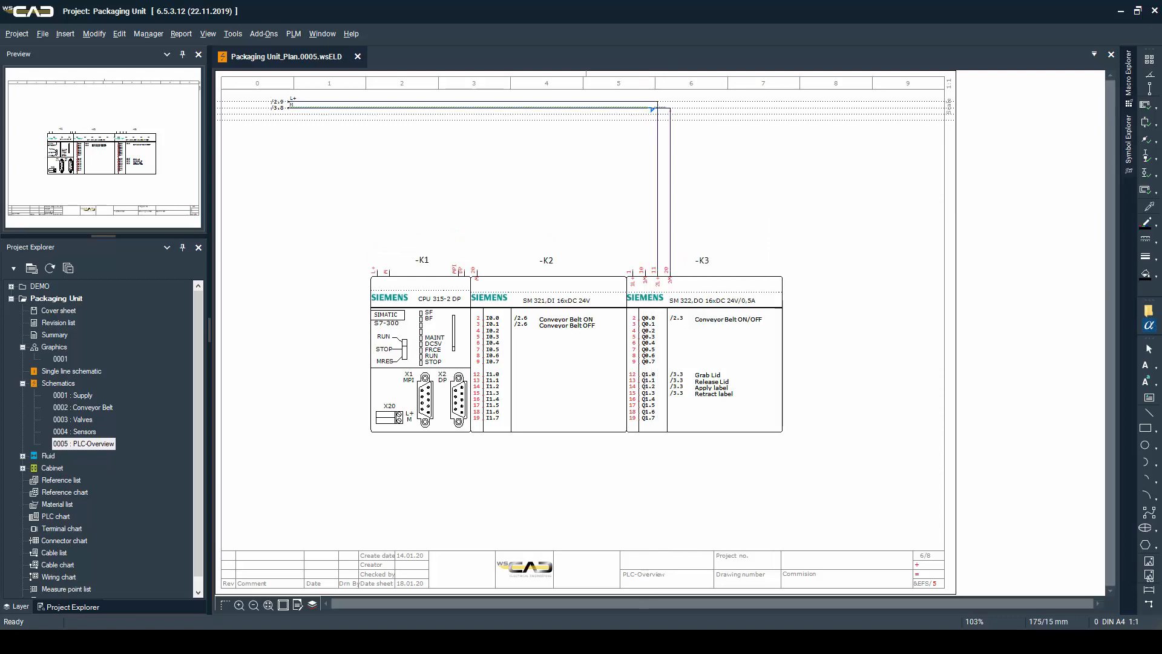
click(646, 108)
click(633, 101)
click(477, 108)
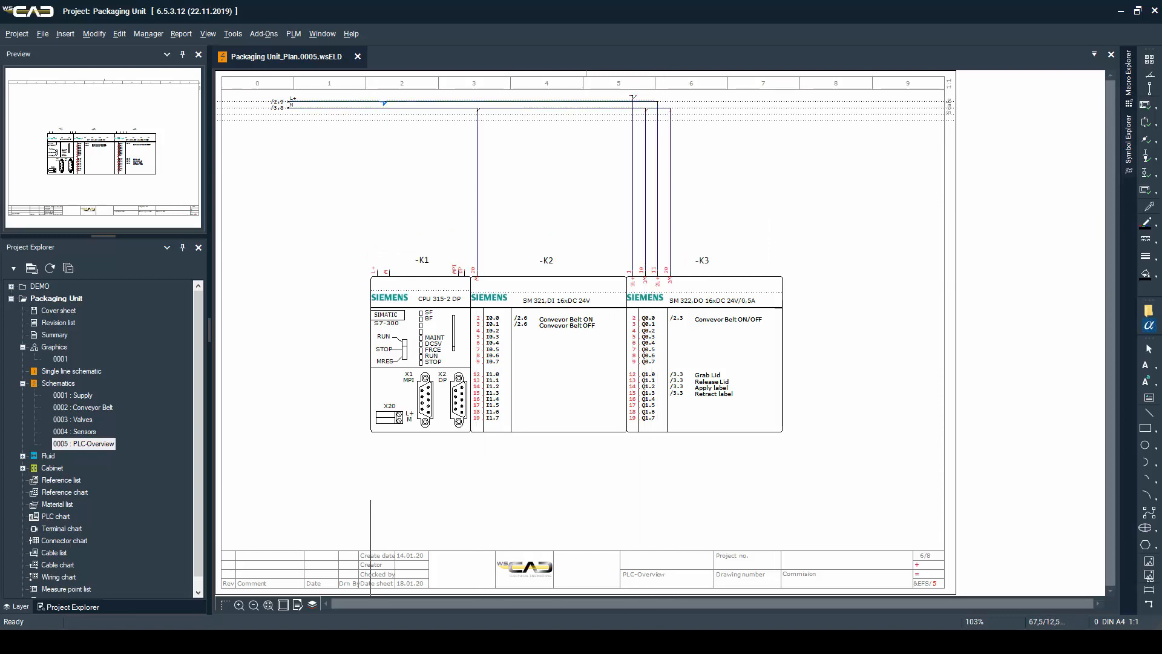
click(390, 108)
click(378, 101)
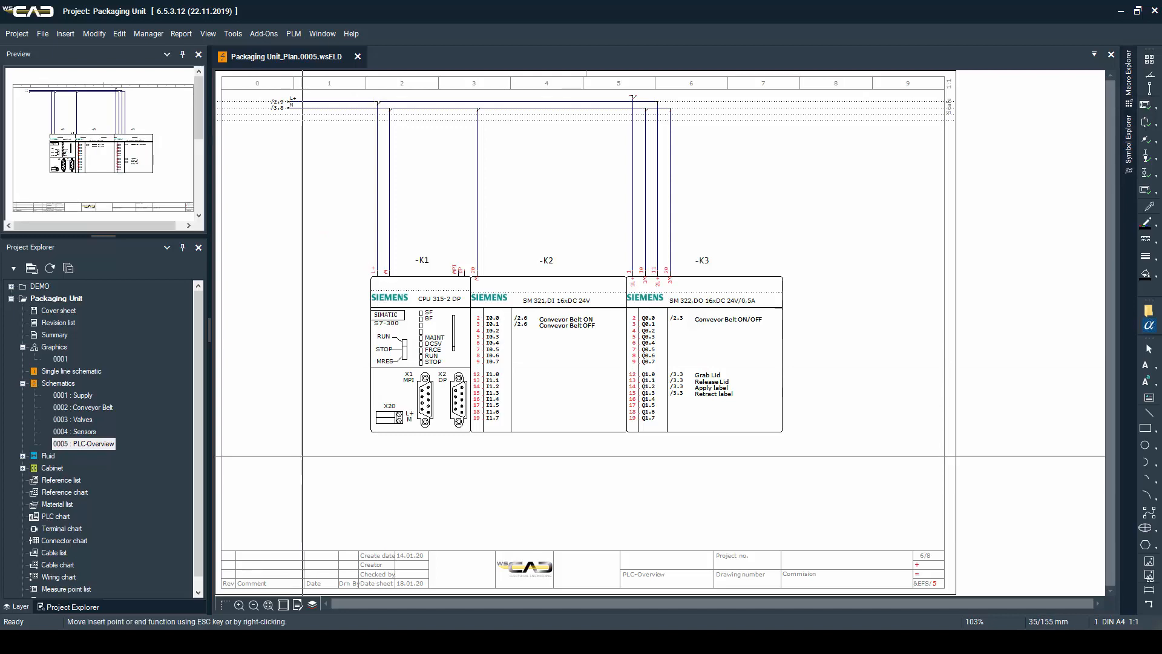
Review the wiring and cross-references on pages 0001 Supply, 0002 Conveyor Belt and 0003 Valves, and return to 0005 PLC-Overview
click(85, 394)
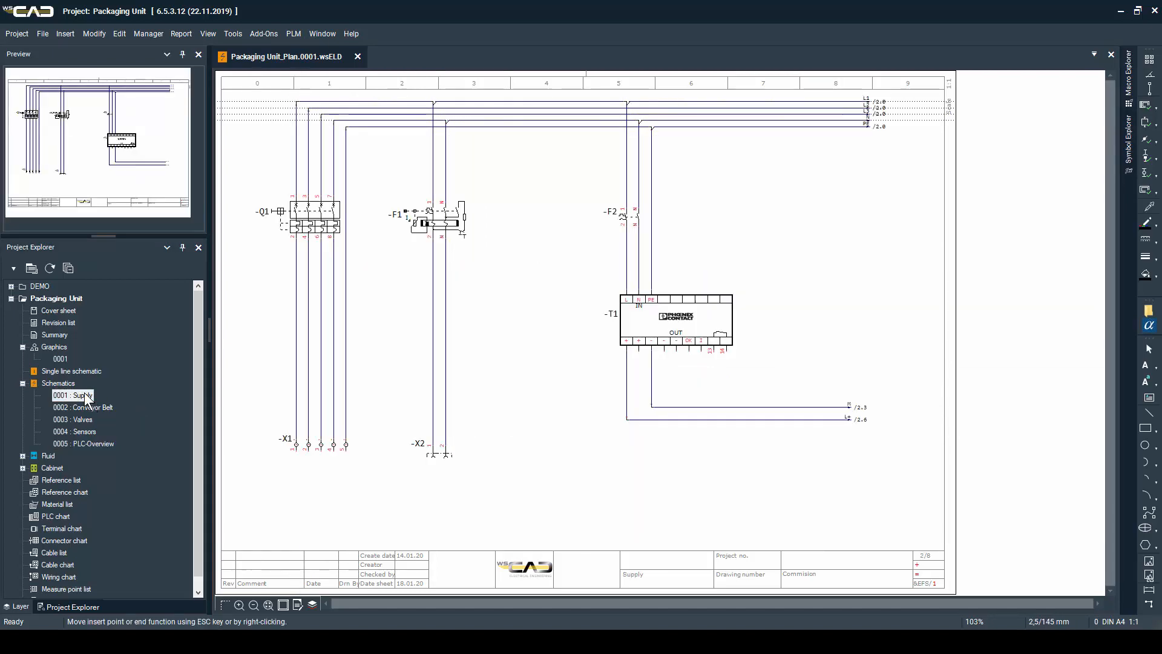
click(84, 407)
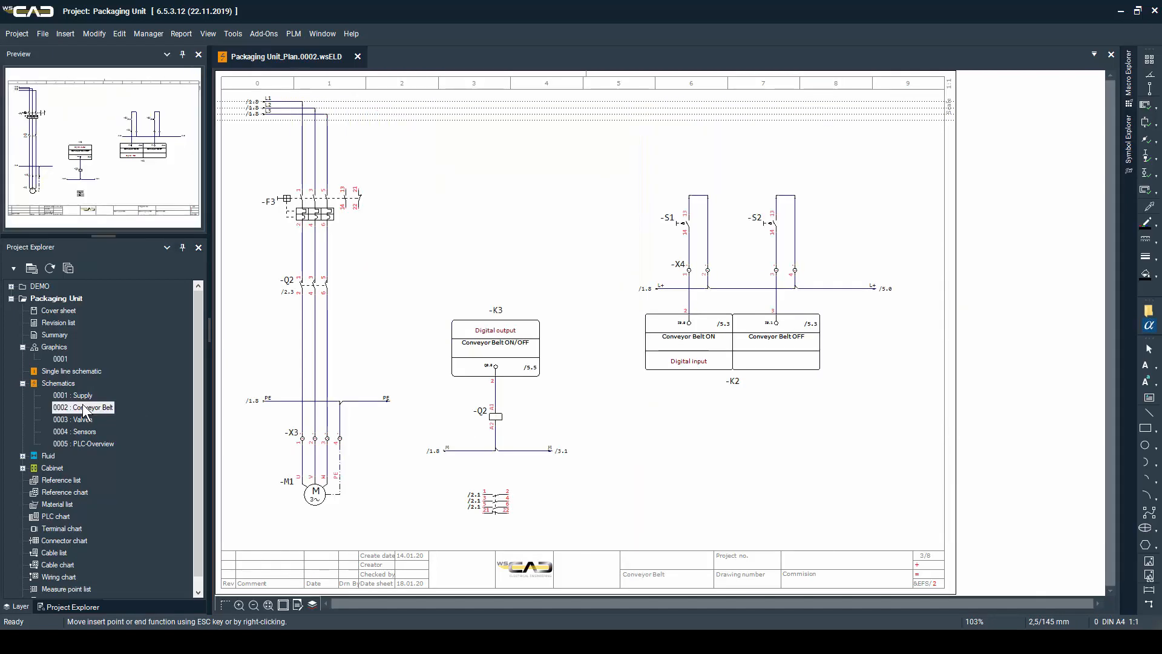
click(79, 419)
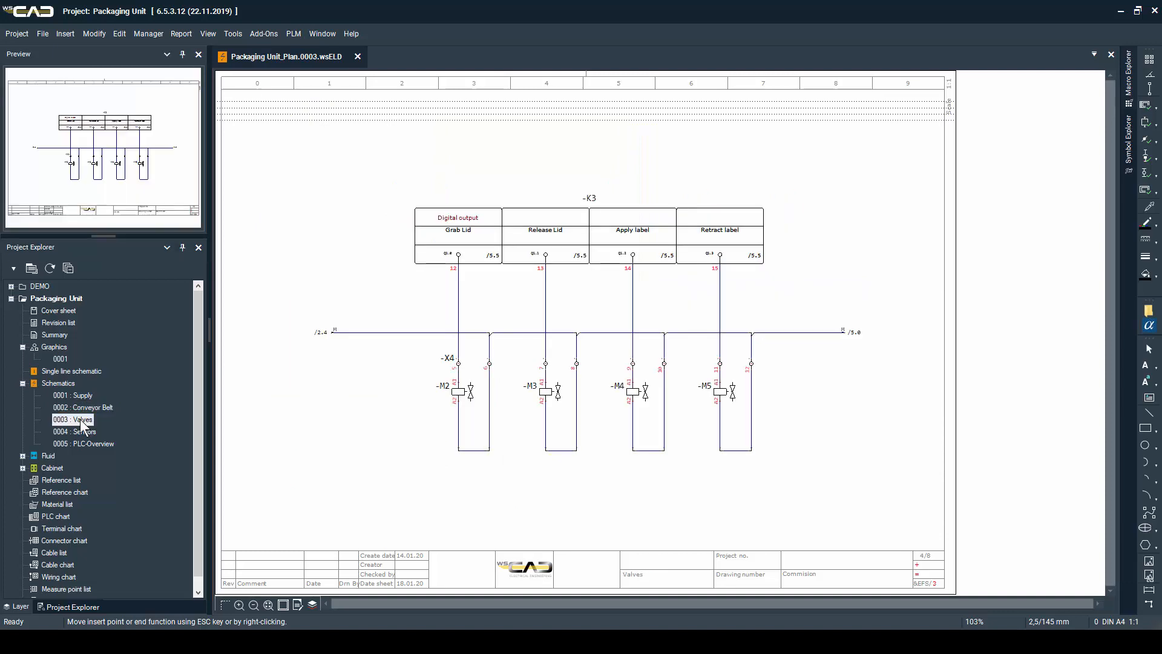
click(79, 443)
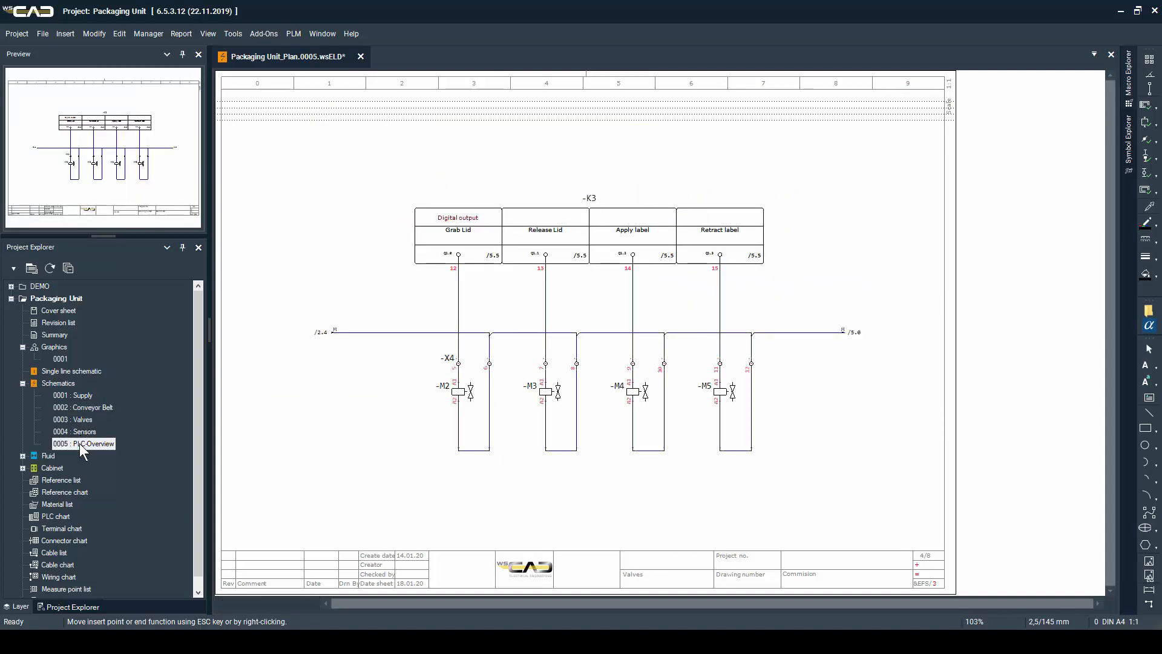